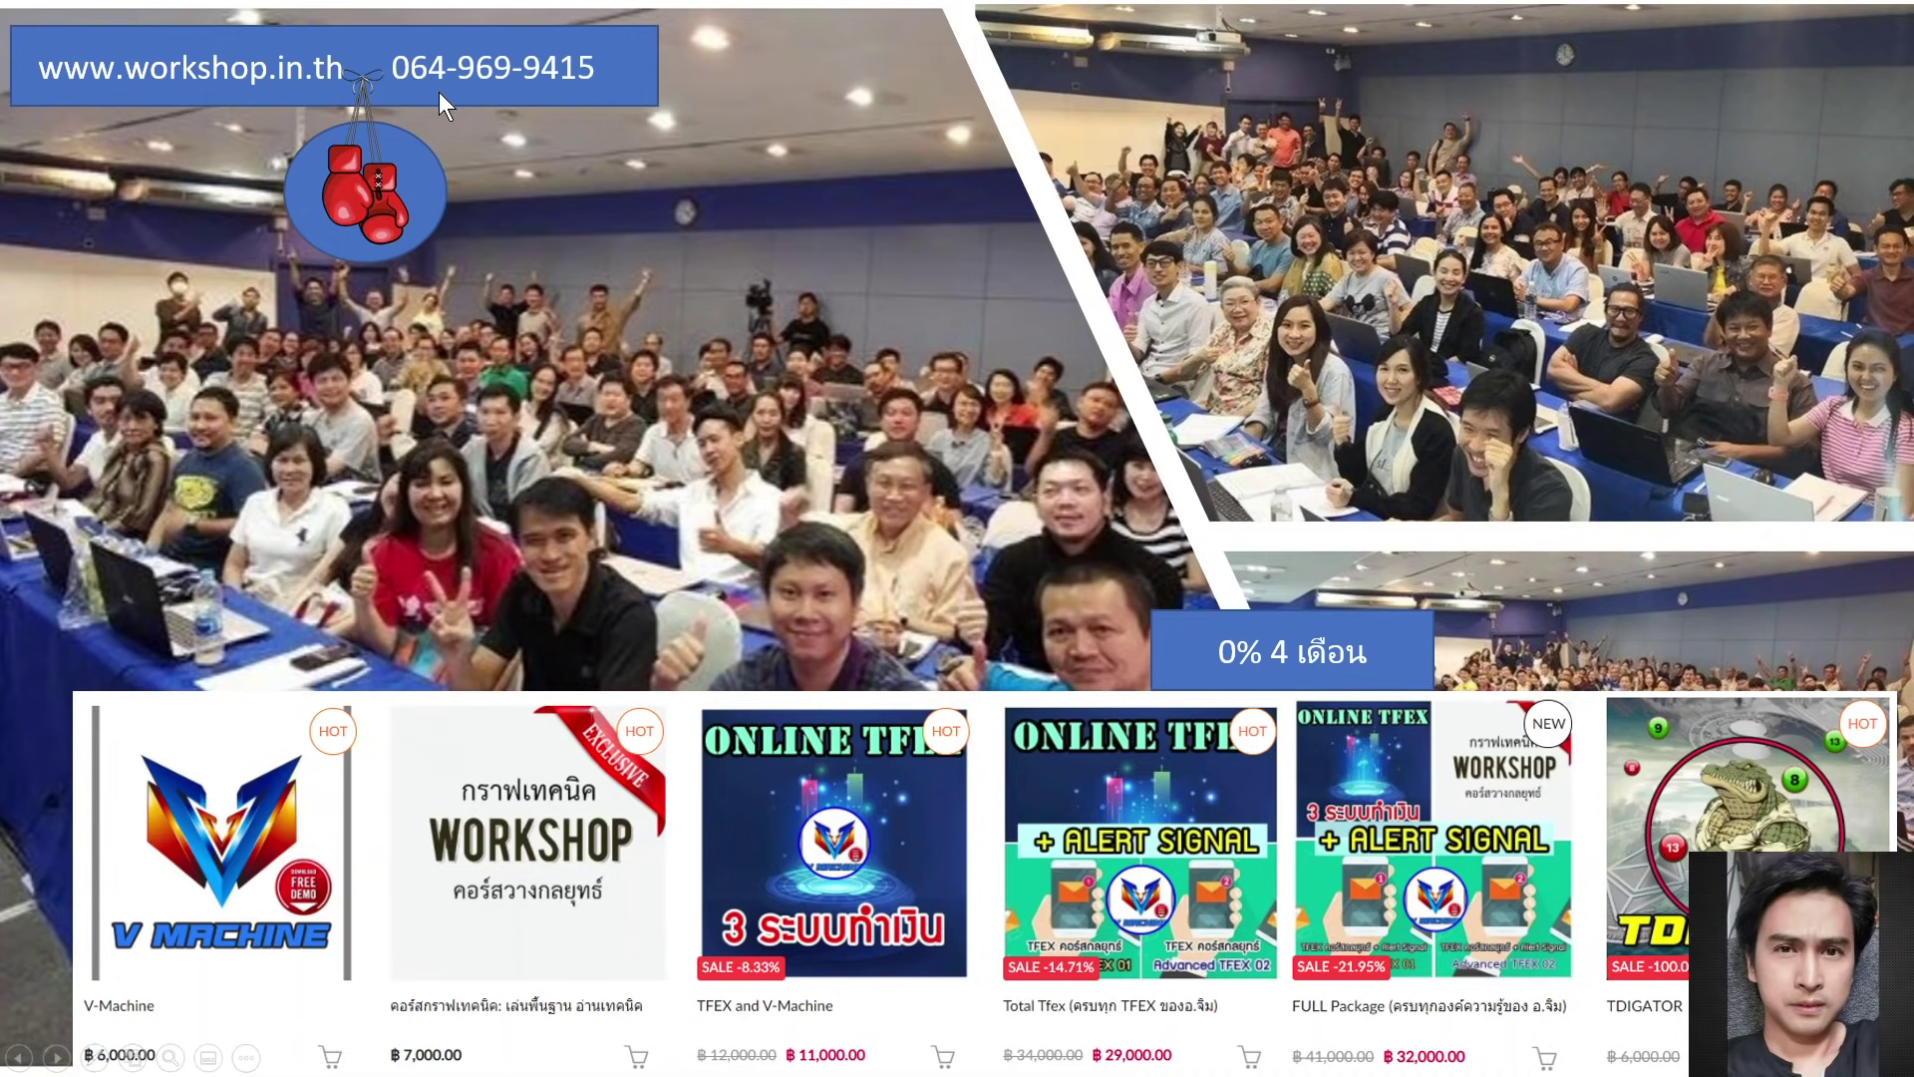
# Advance the slide show to the unusual stock movements summary and return to the SET index price levels slide
pyautogui.click(54, 1061)
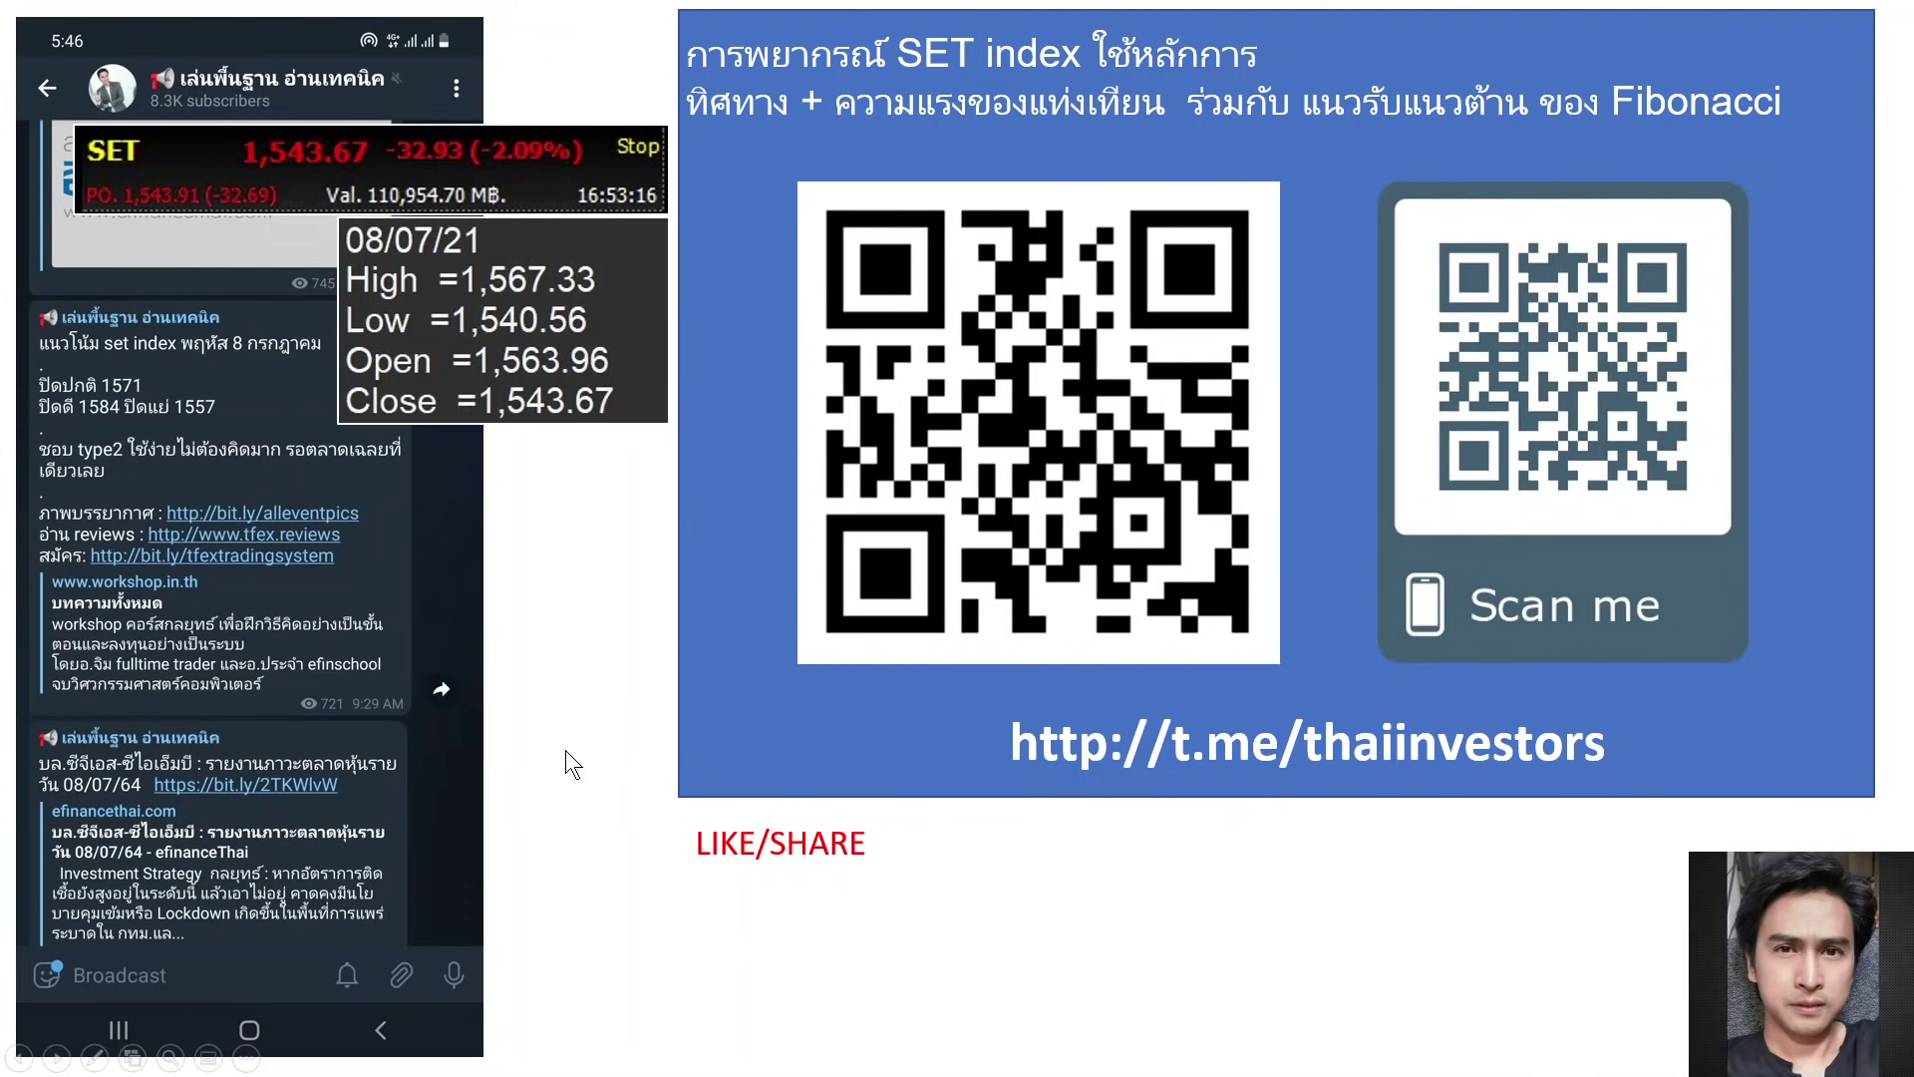
pyautogui.click(57, 1057)
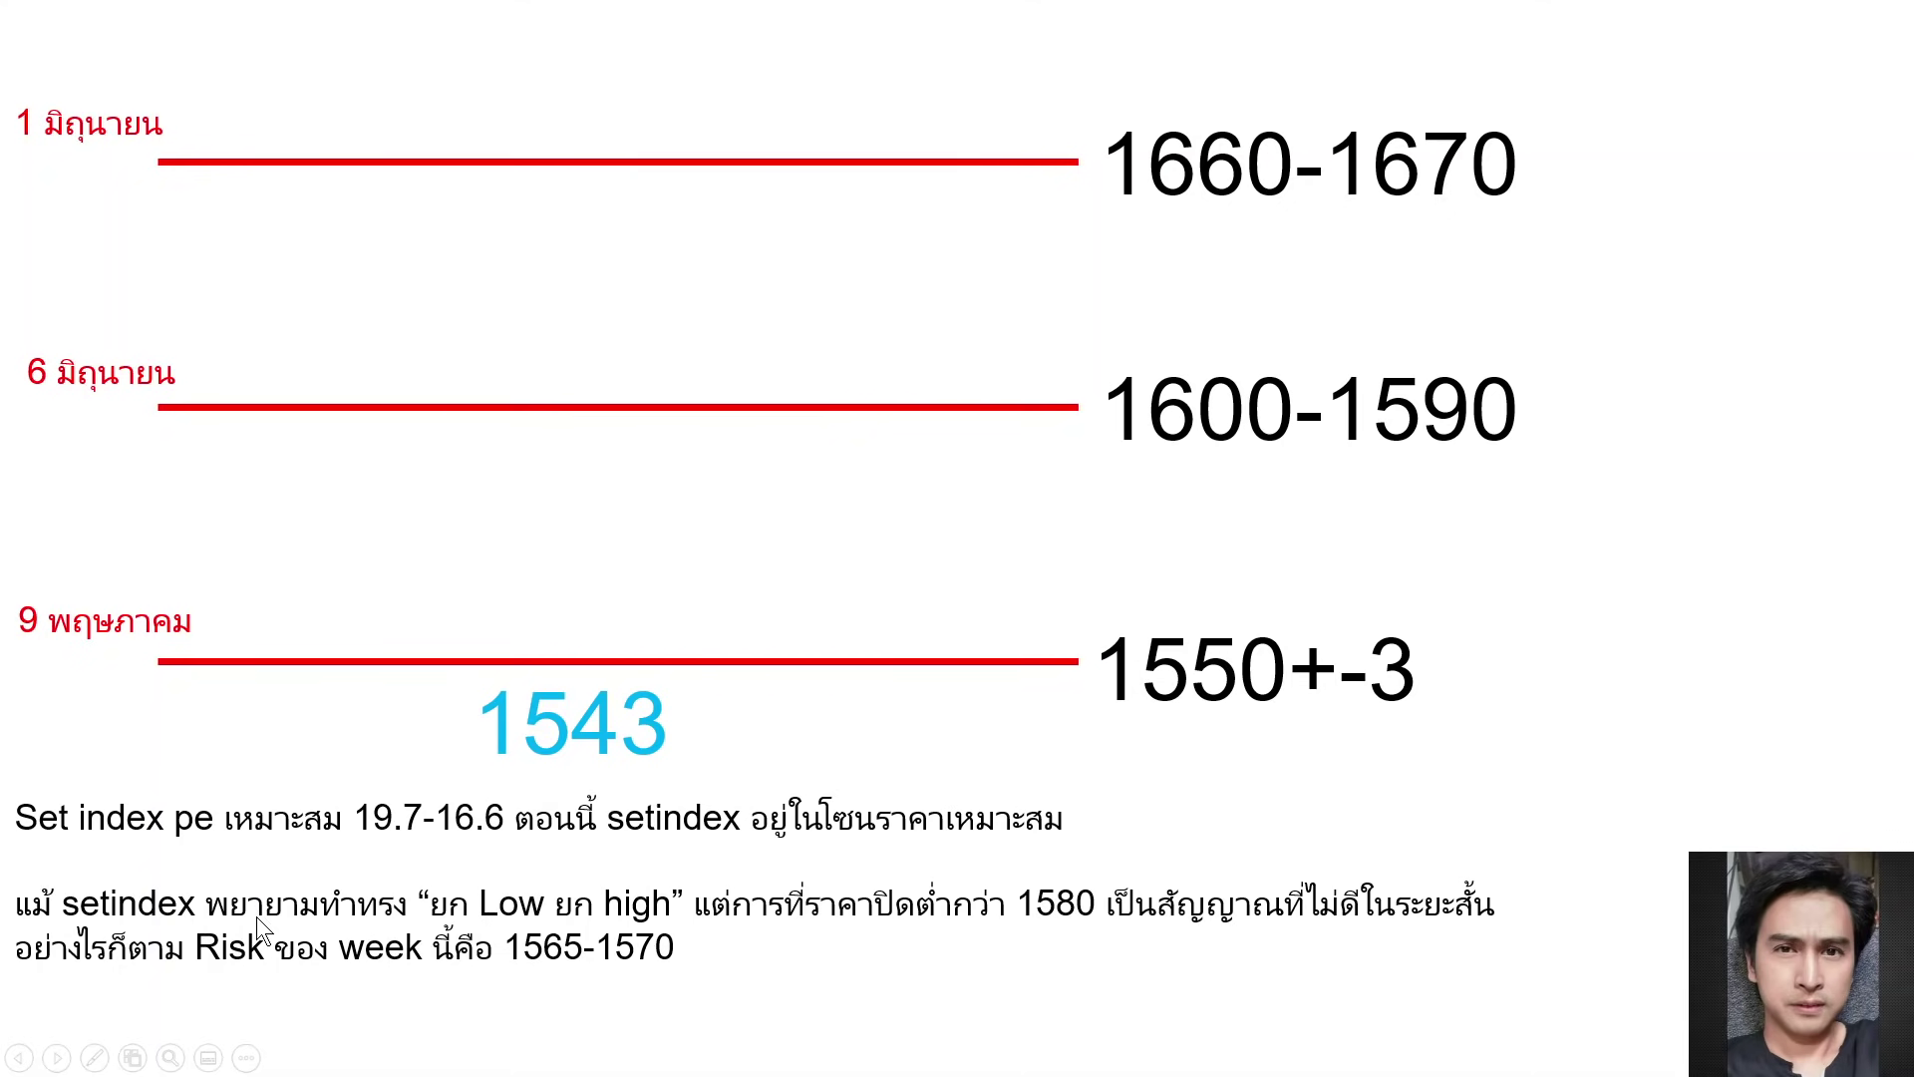
pyautogui.click(492, 899)
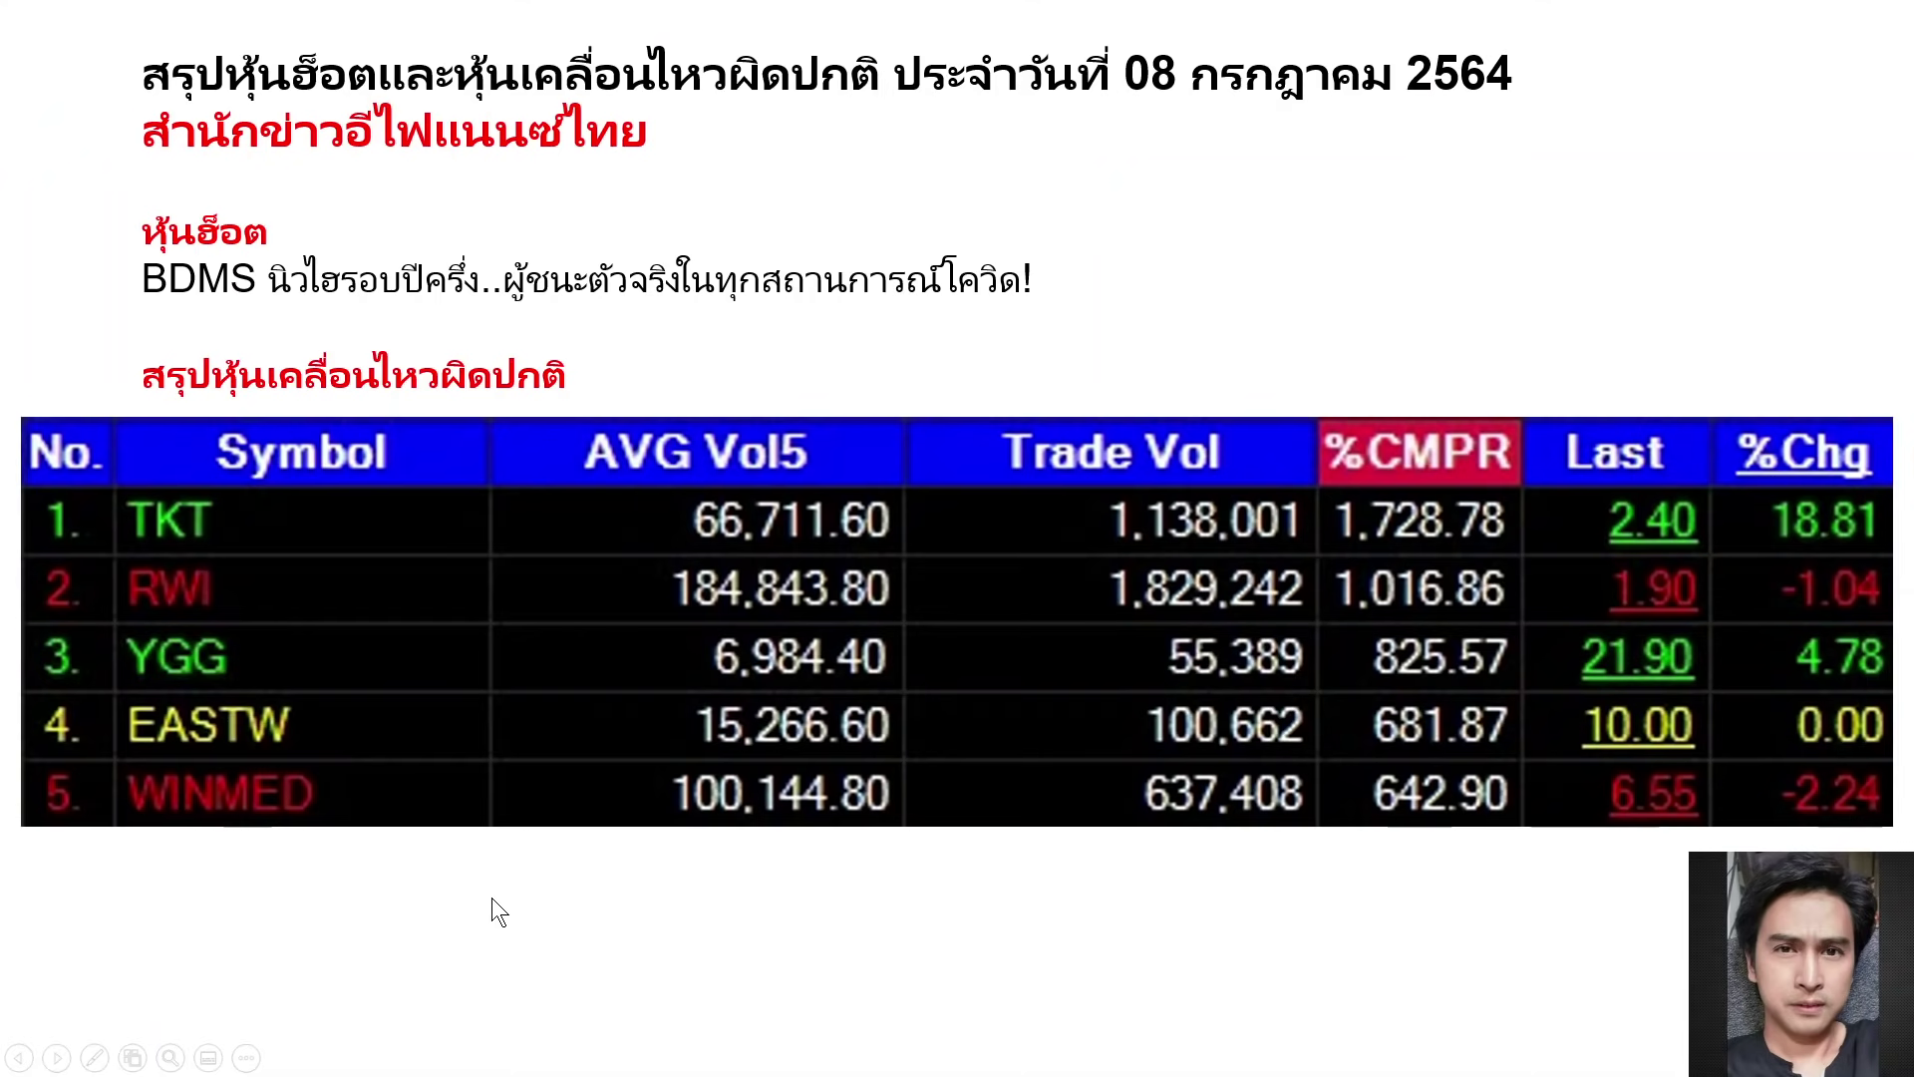
pyautogui.scroll(1, 554, 949)
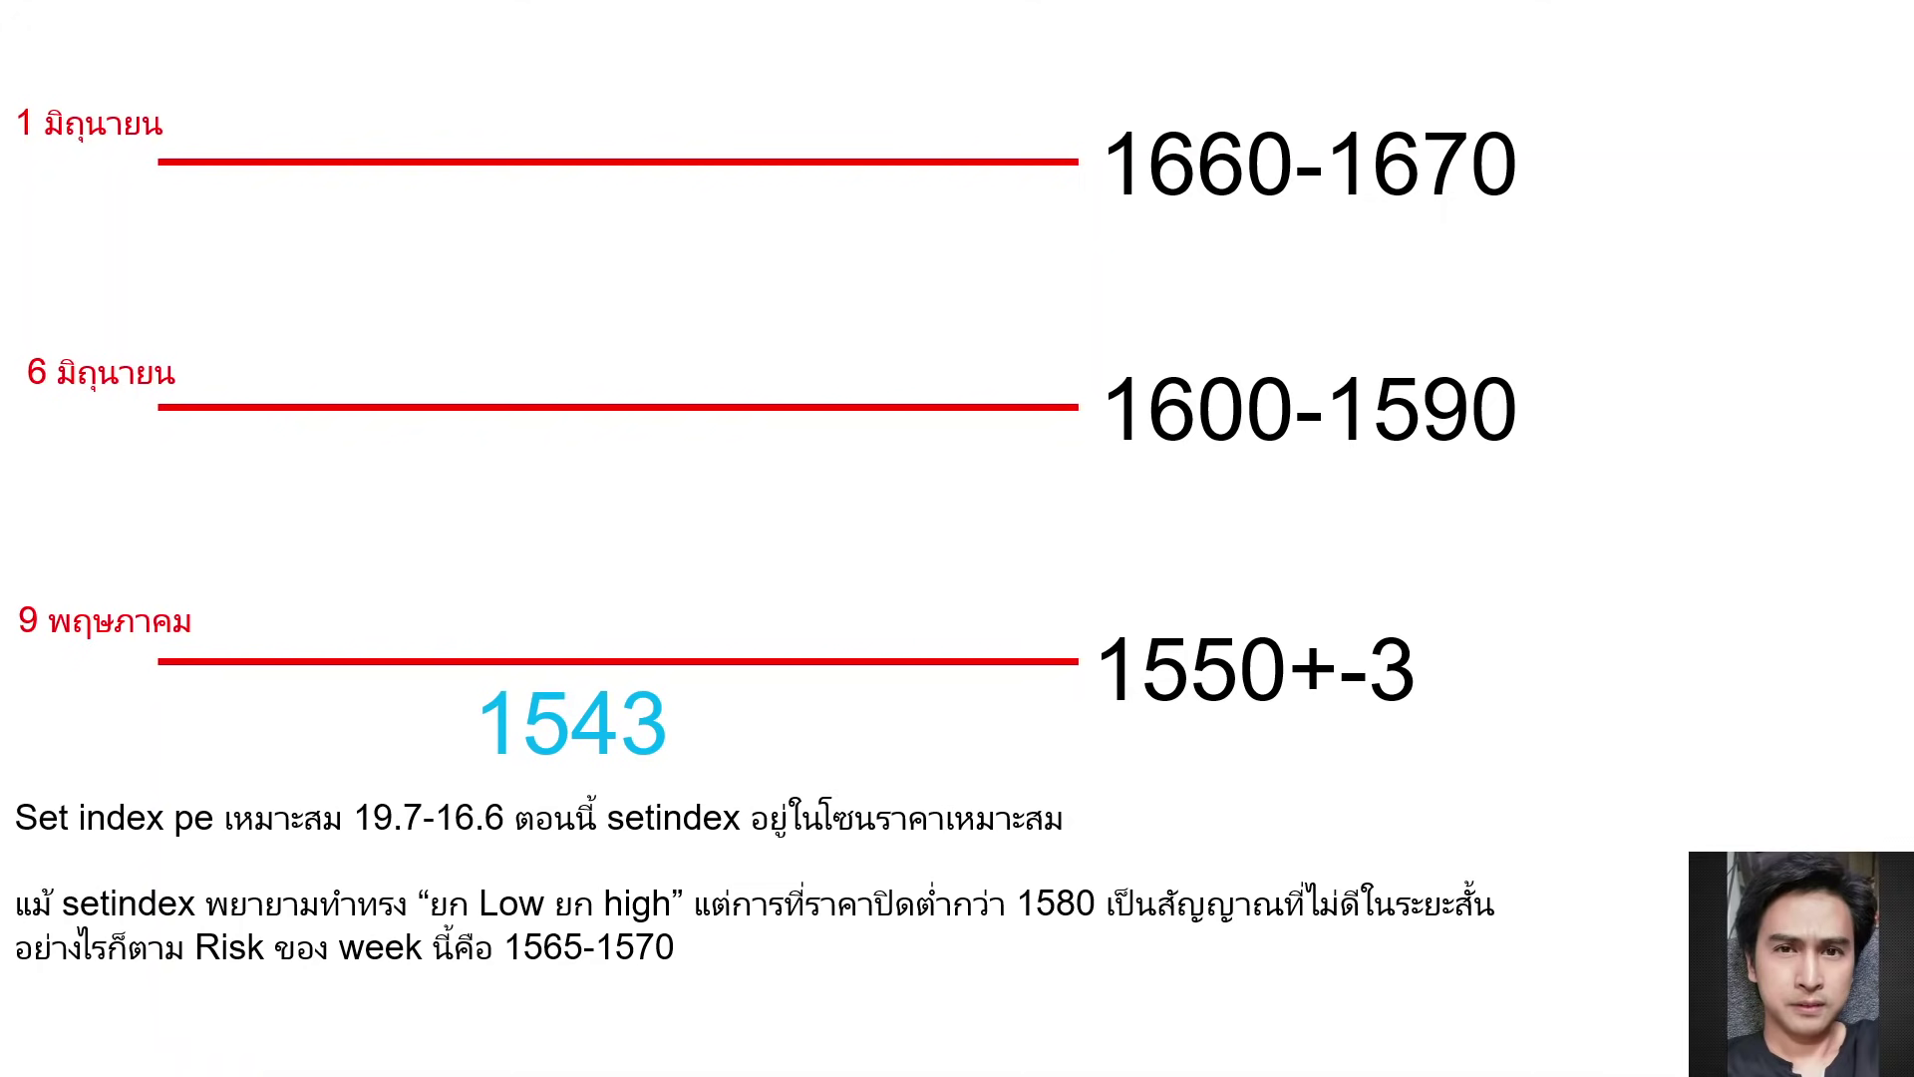
# Switch to efin StockPickUp and examine the S50IF_CONVL daily chart enlarged, with its visible range extended back to 02/11/20
pyautogui.hotkey('alt', 'Tab')
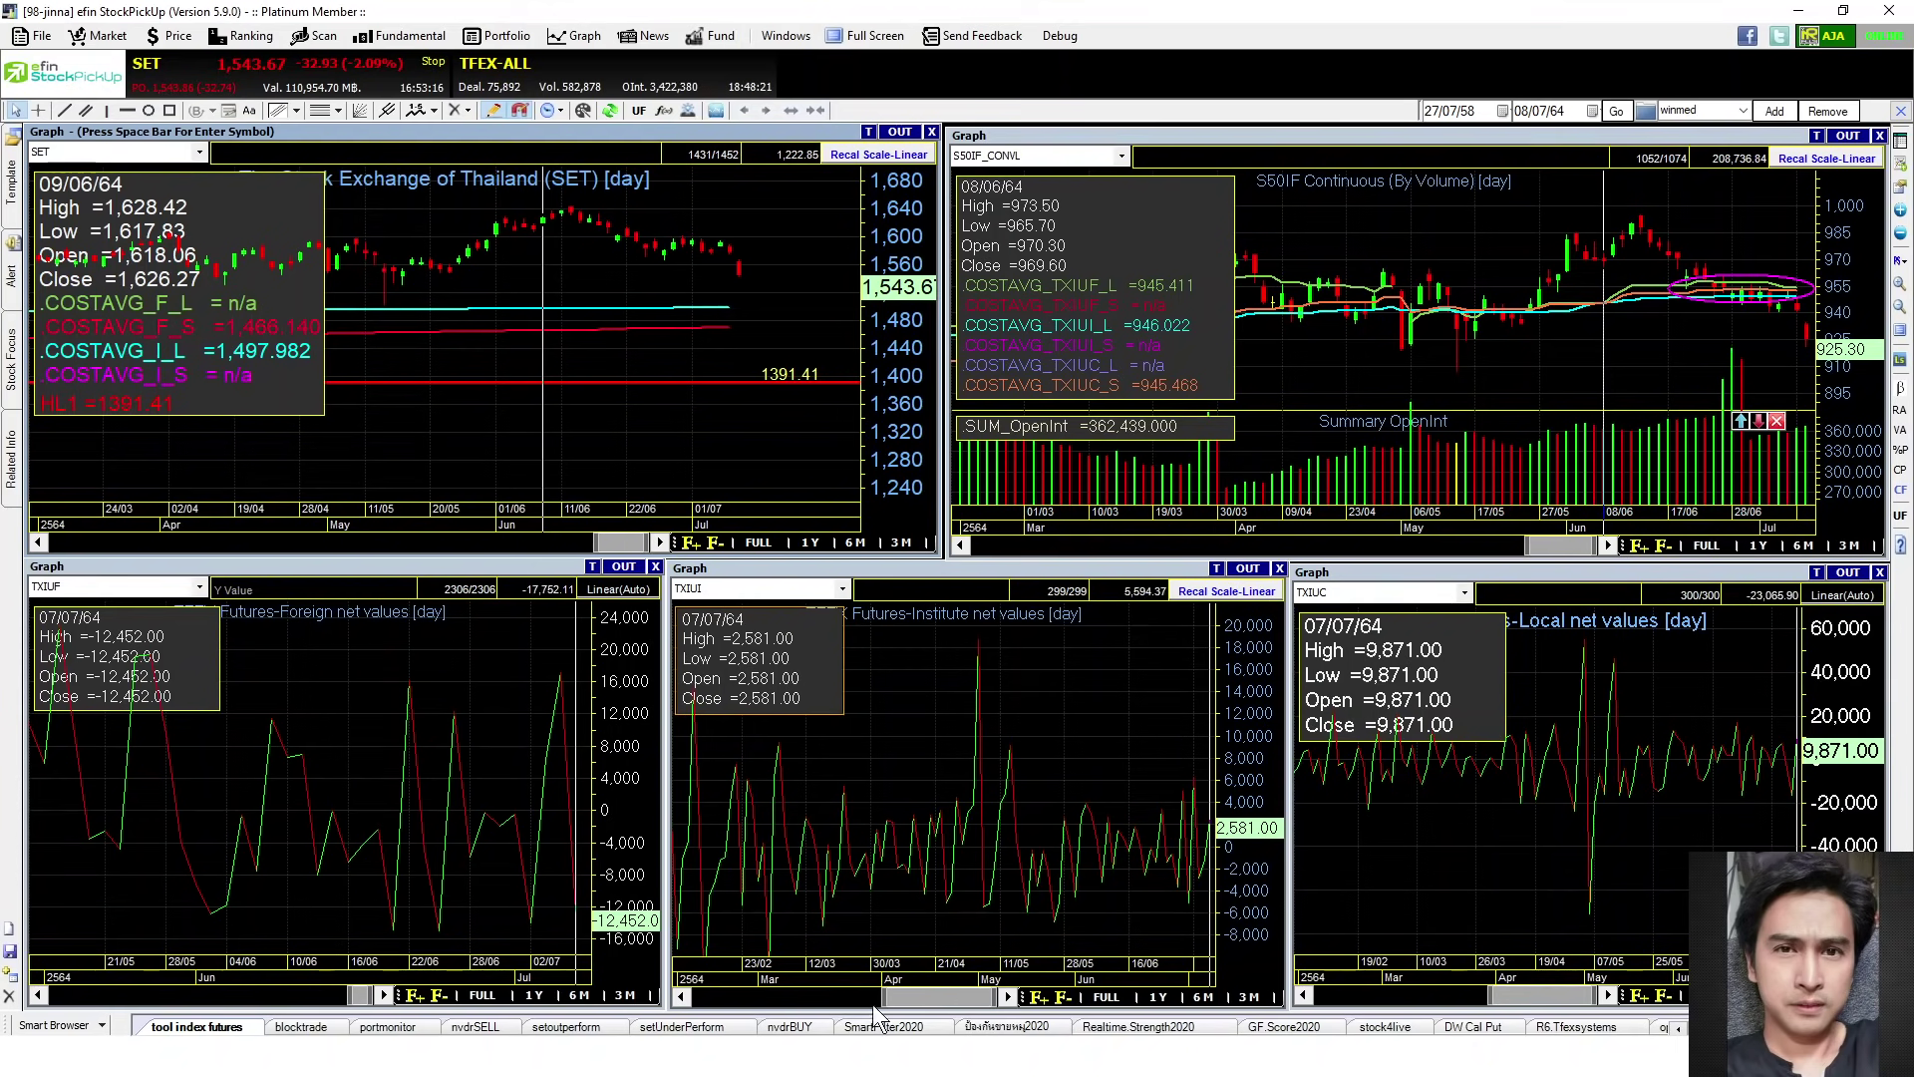
pyautogui.click(1791, 217)
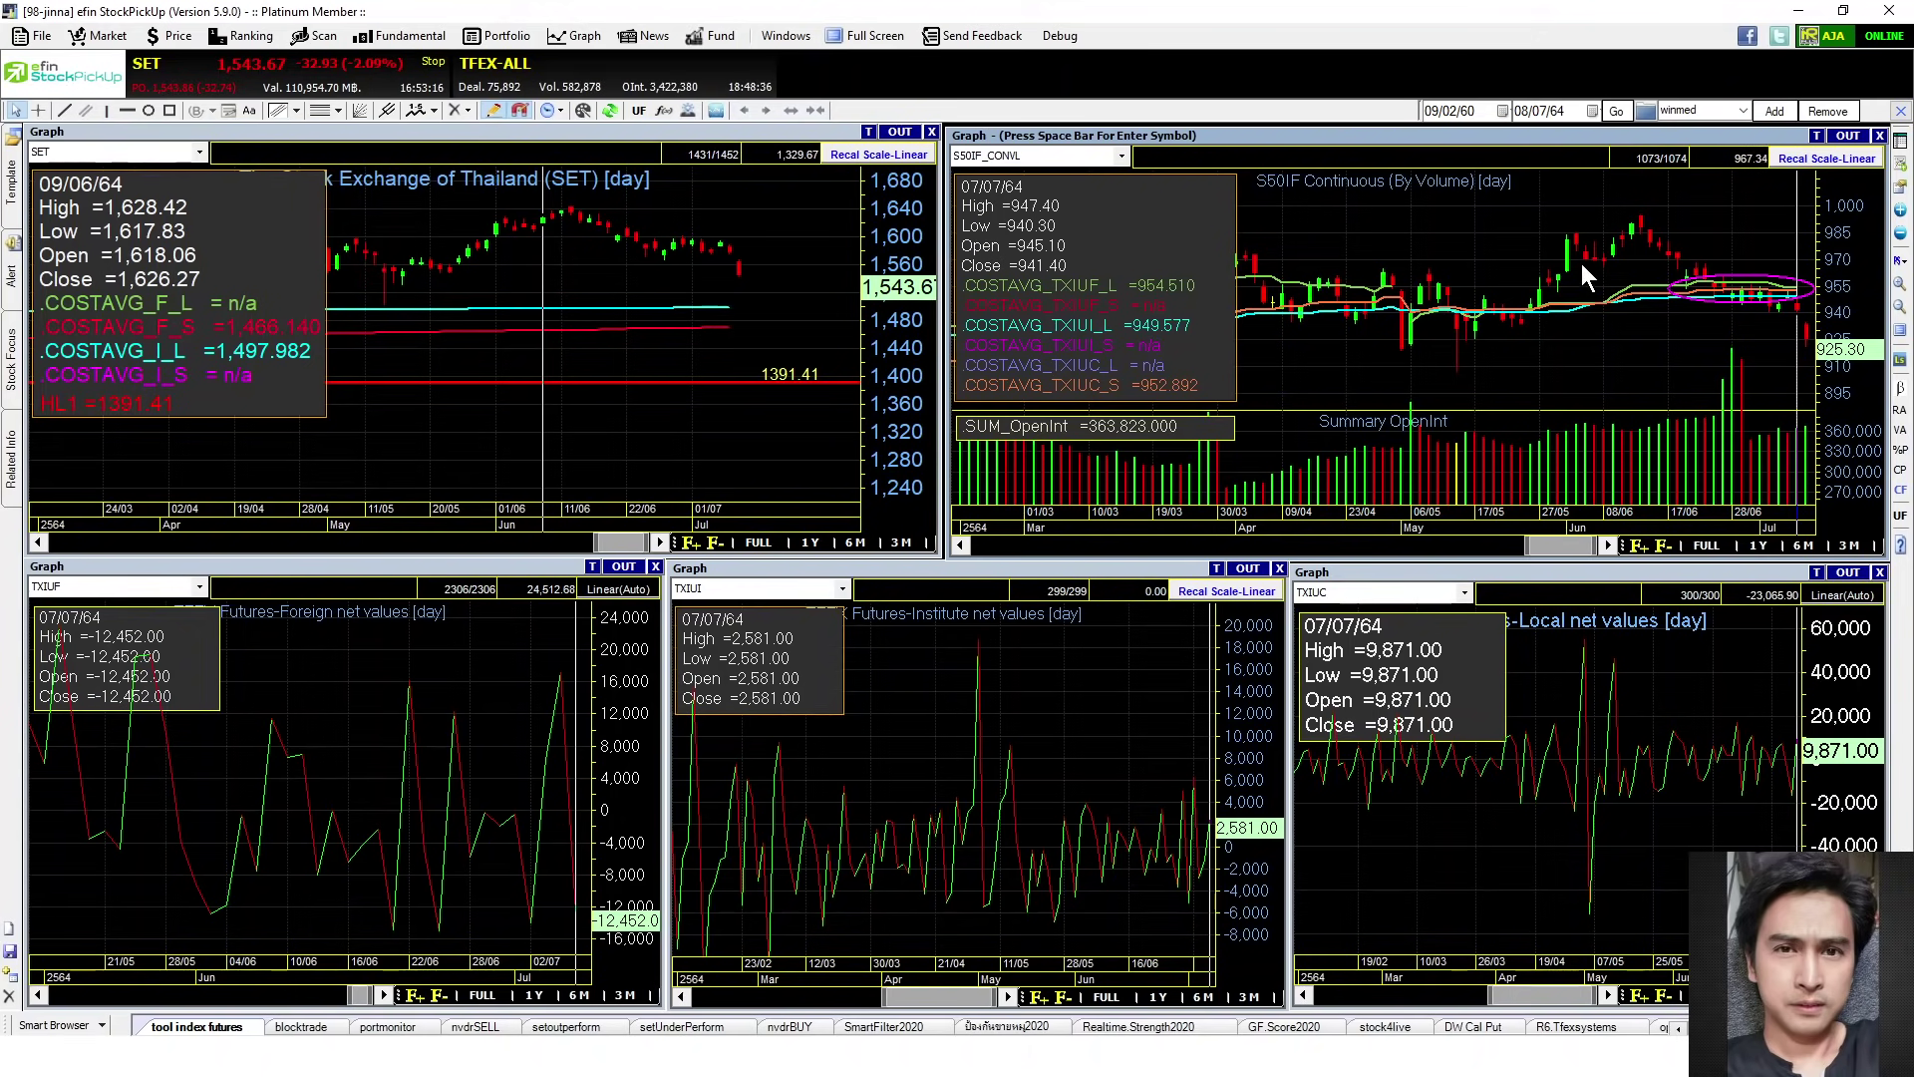
pyautogui.doubleClick(1553, 137)
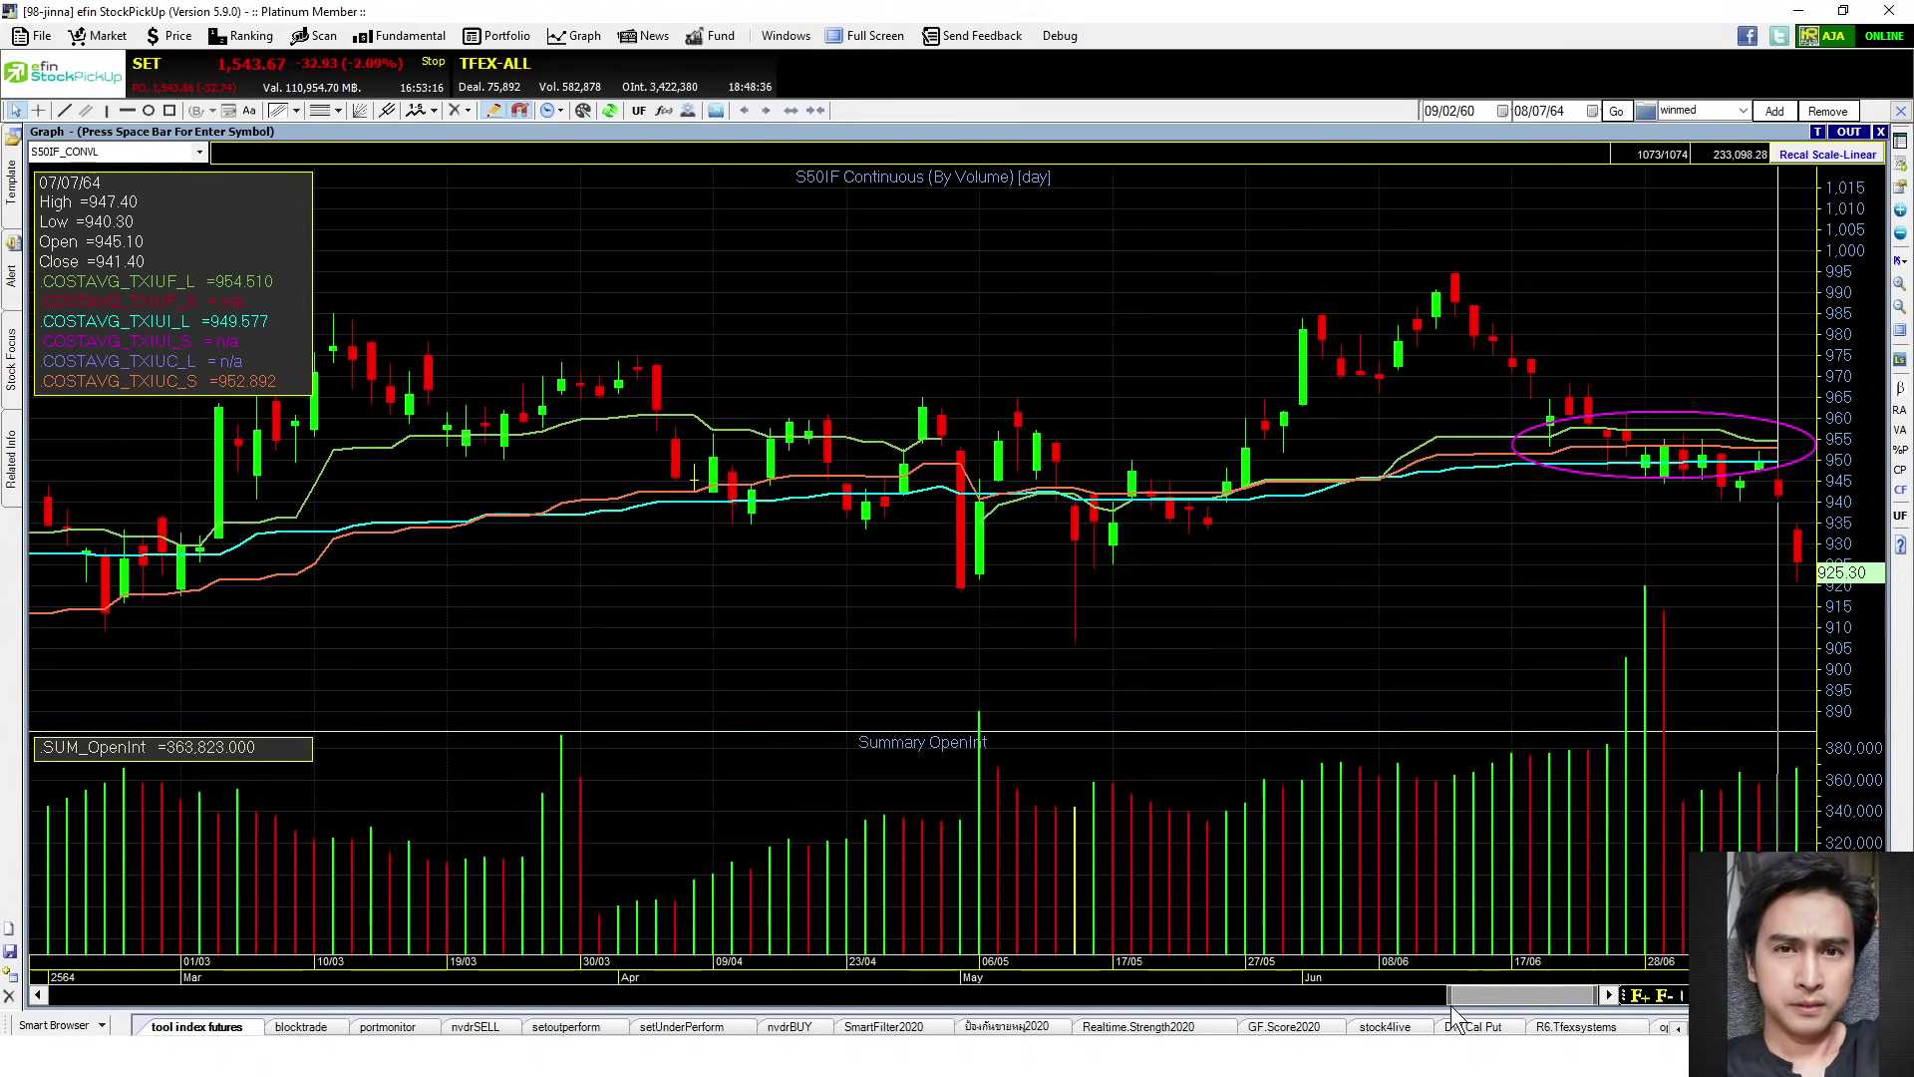
pyautogui.moveTo(1451, 995); pyautogui.dragTo(1349, 996)
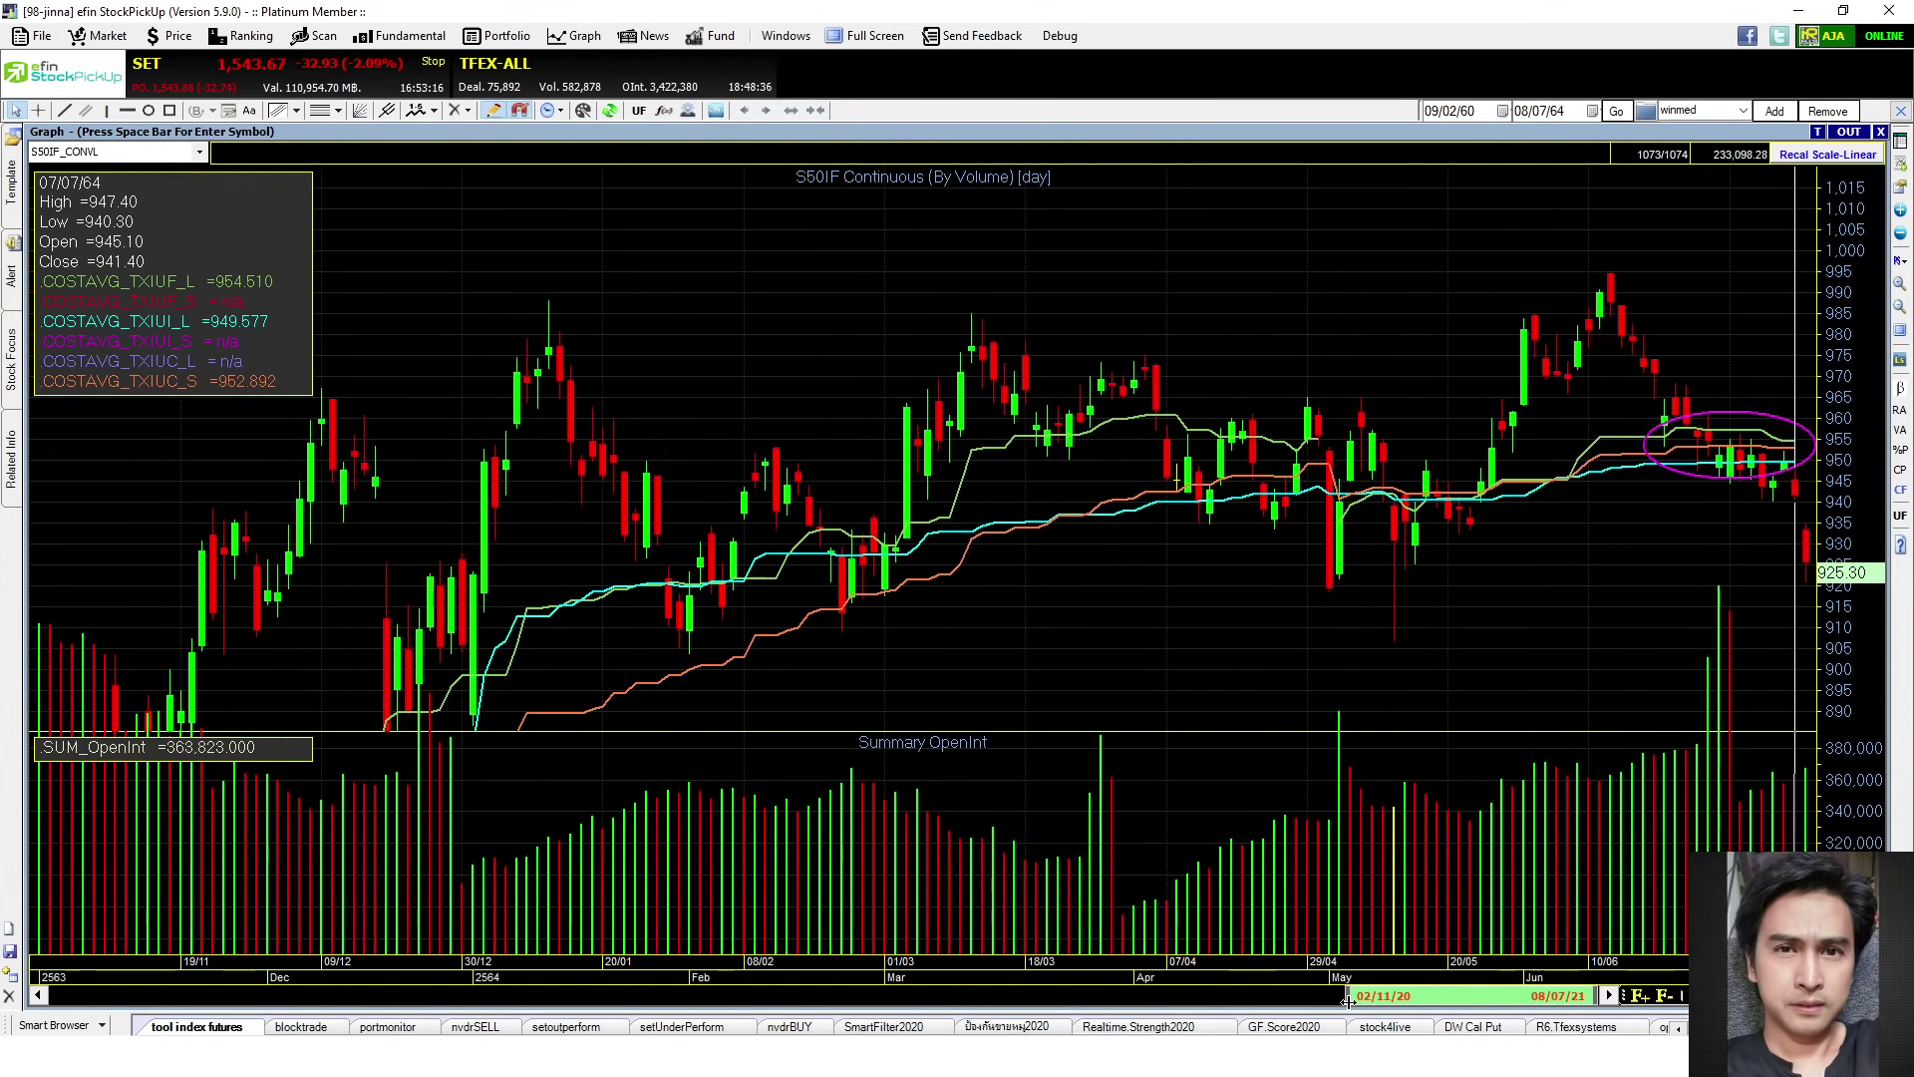
pyautogui.doubleClick(1271, 129)
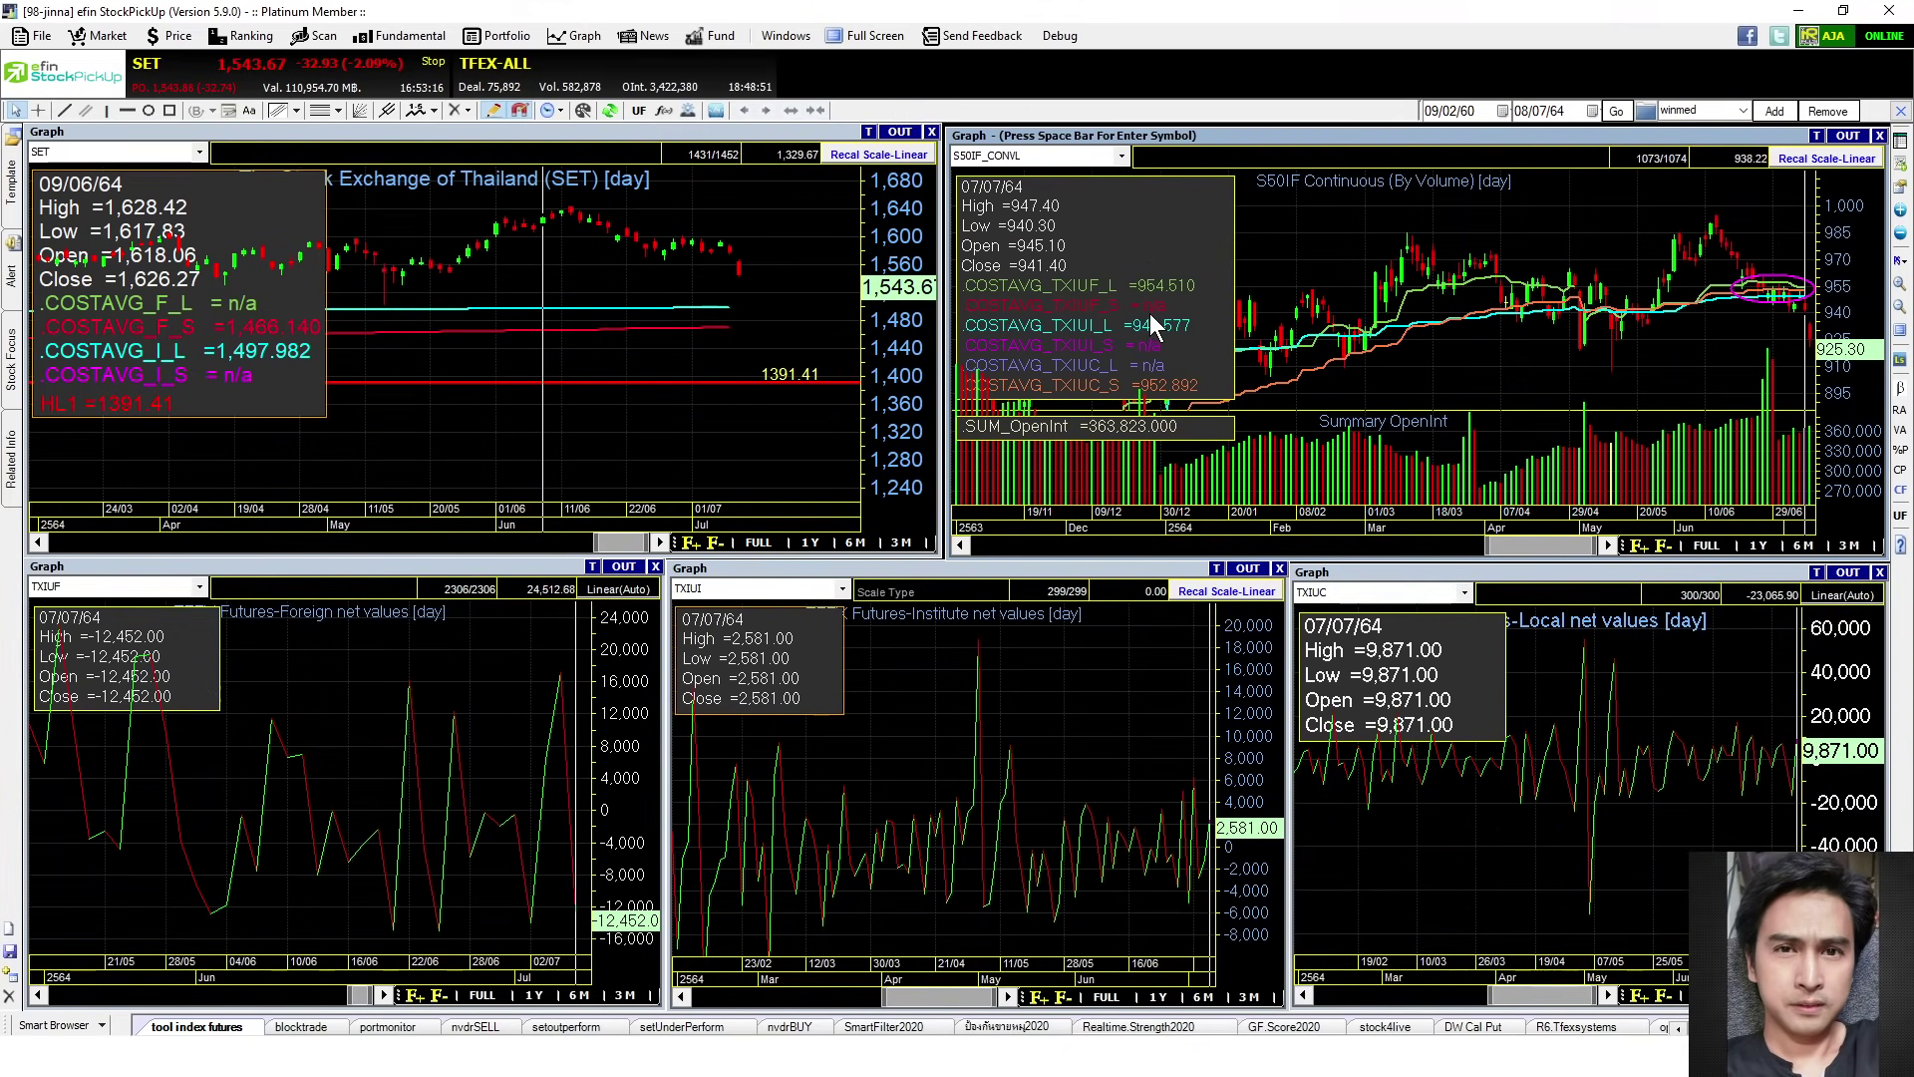
# Enlarge the S50IF_CONVL chart again and shift it to view the 08/07 session, finishing back in the multi-chart layout
pyautogui.doubleClick(1683, 133)
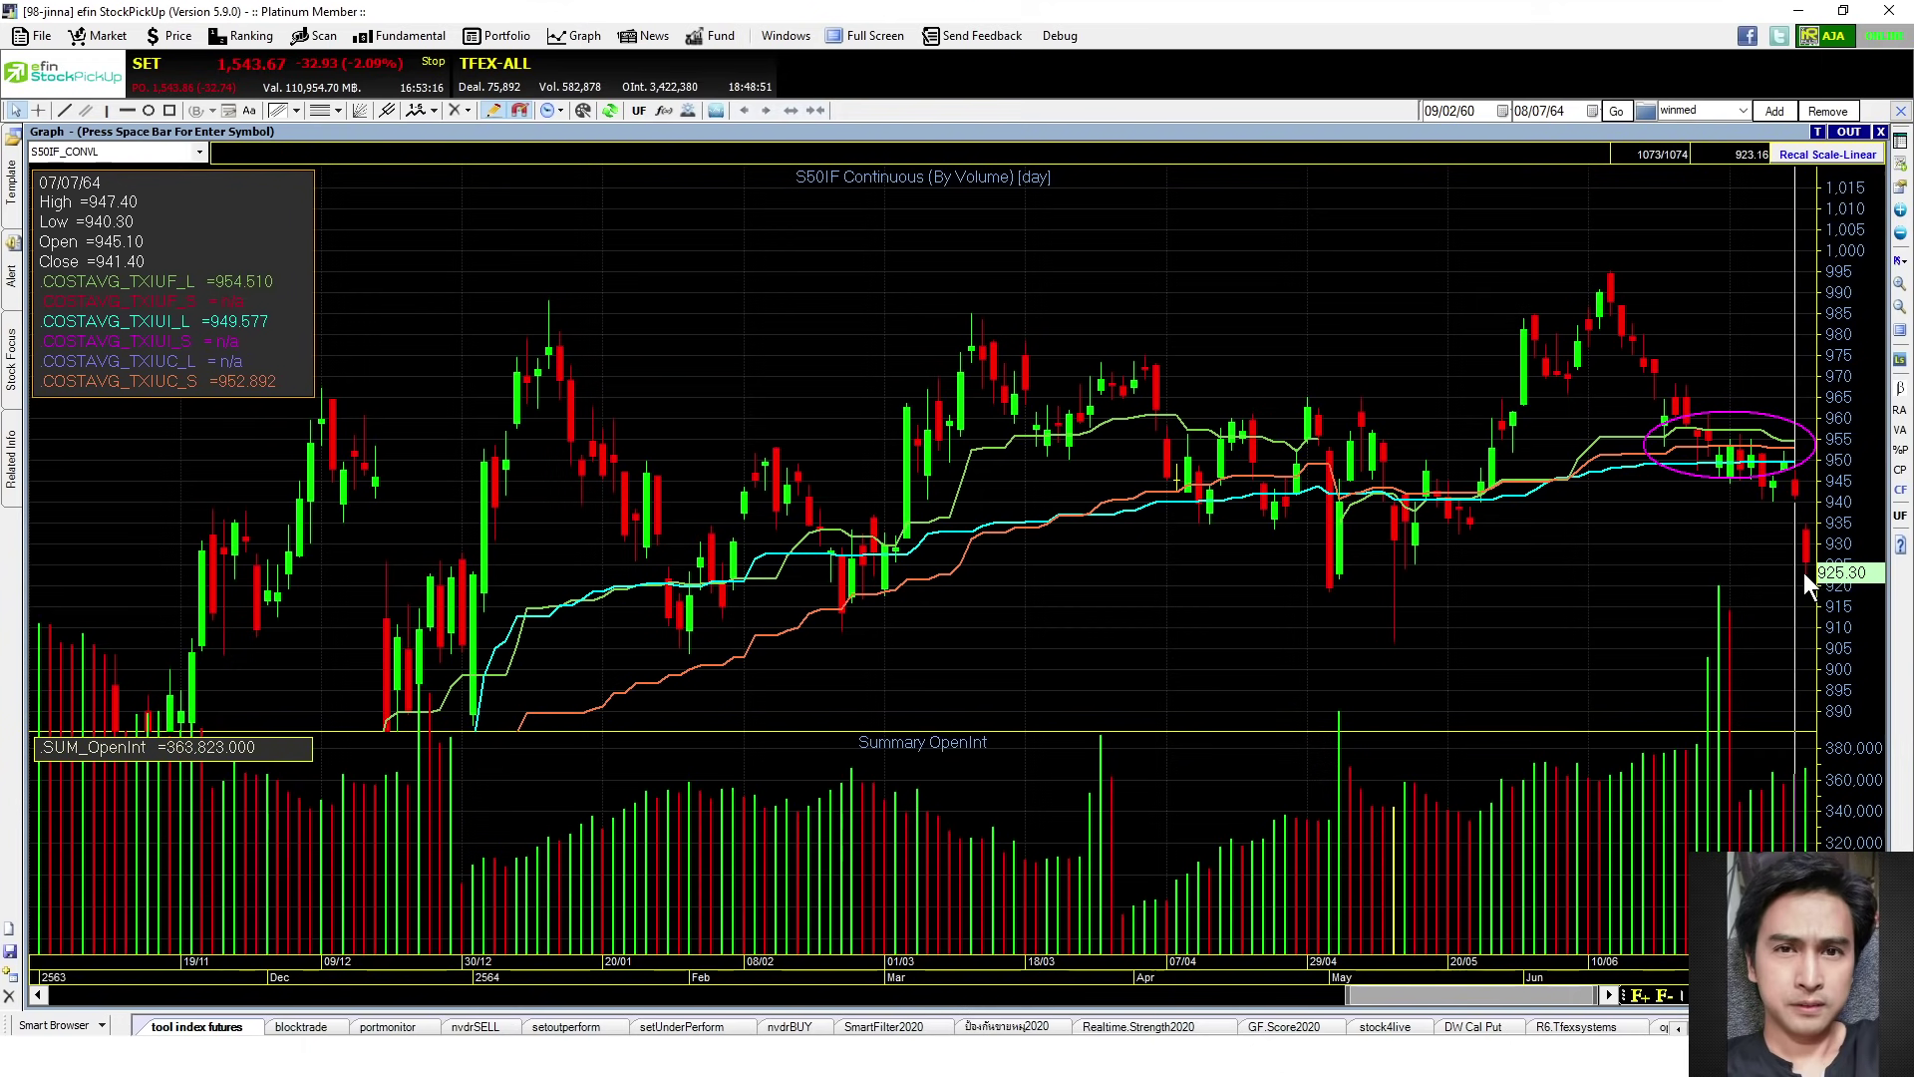
pyautogui.click(36, 991)
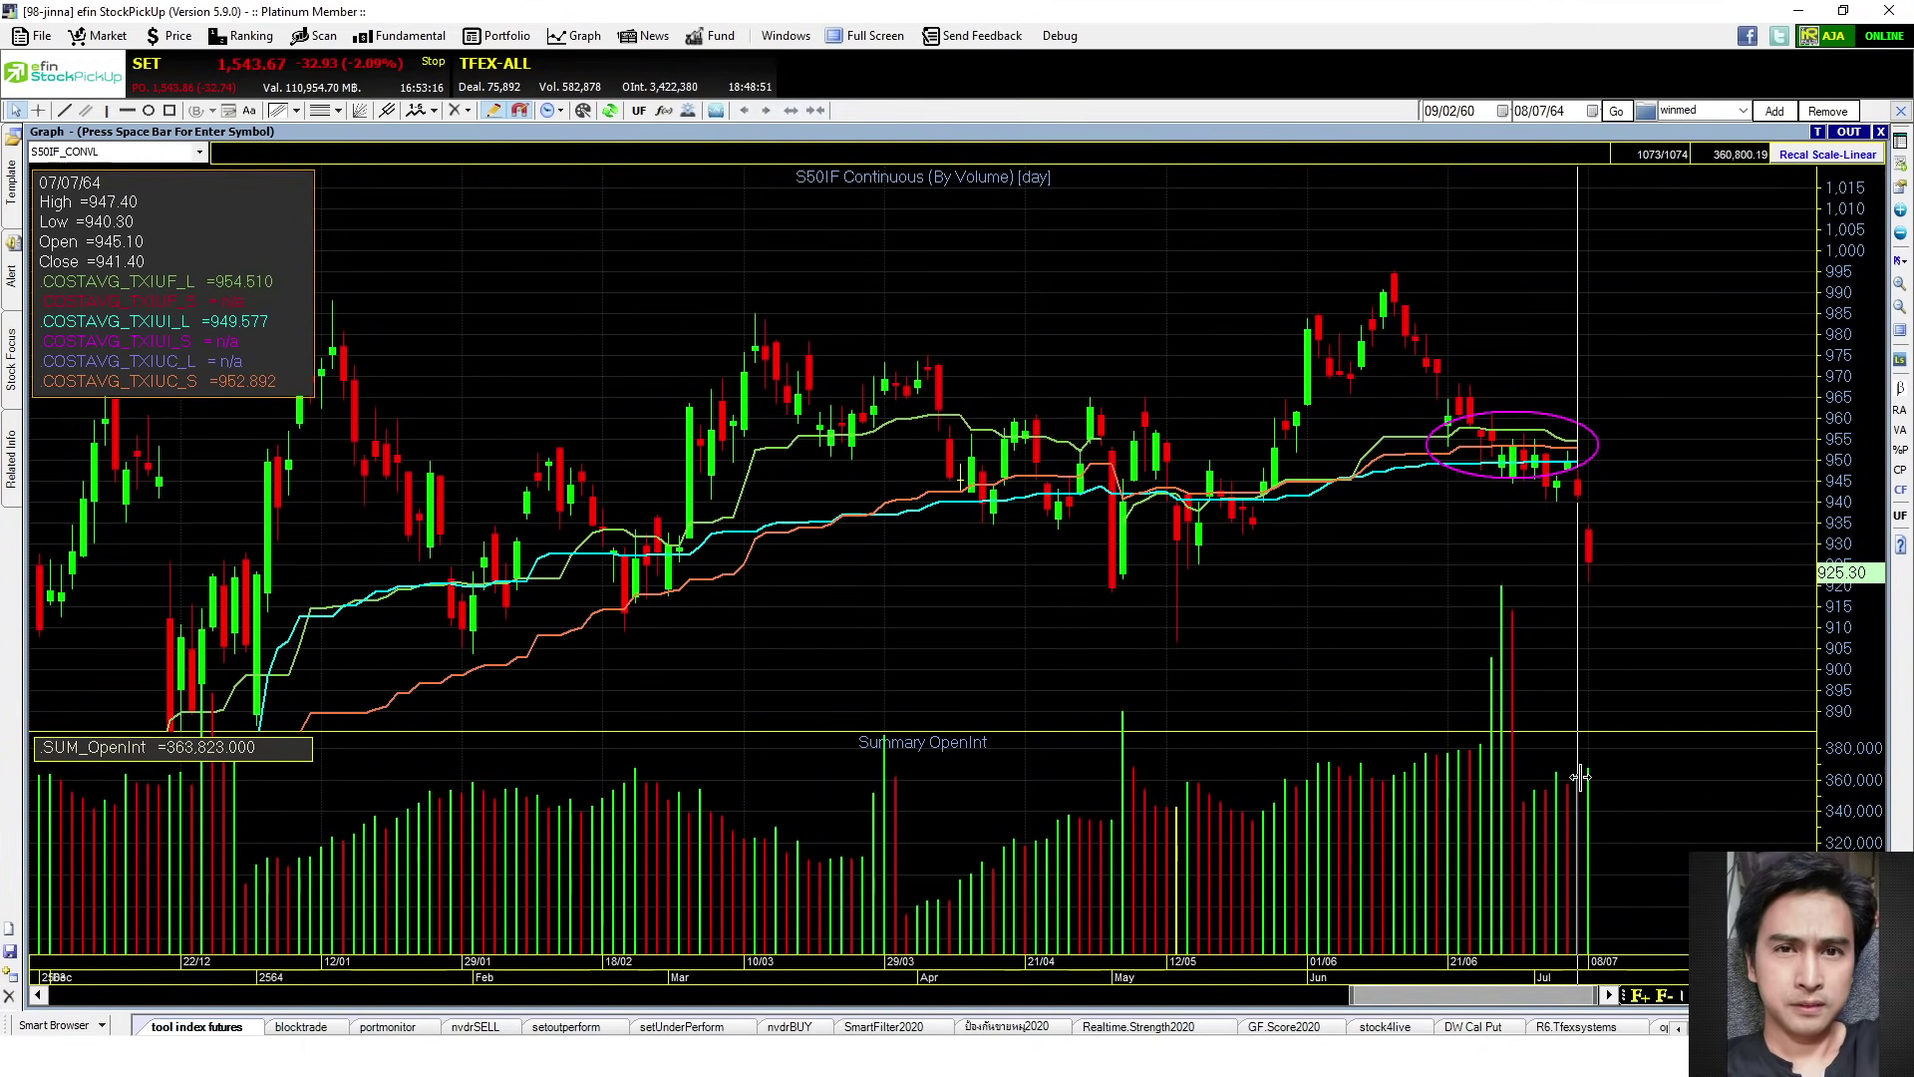
pyautogui.doubleClick(1080, 131)
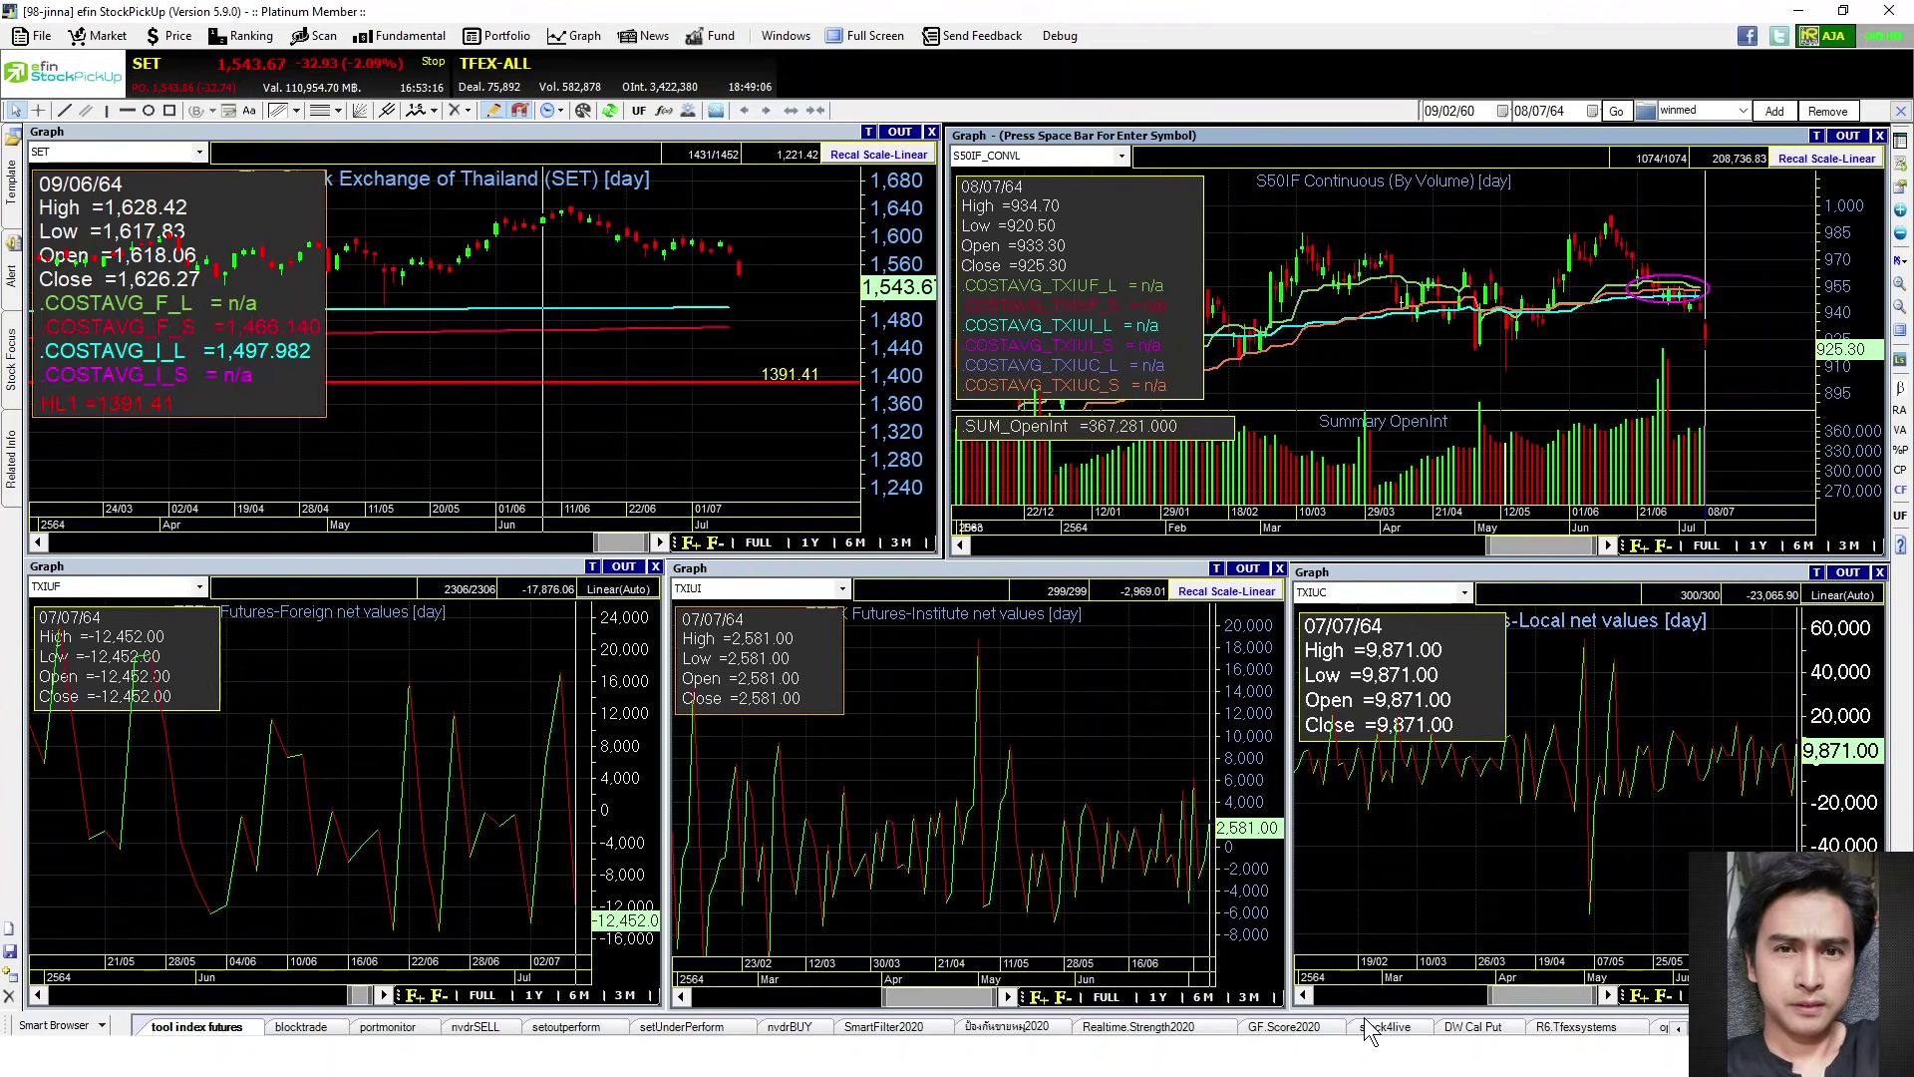
# Open the liveTF workspace and enlarge its SET monthly chart
pyautogui.click(1692, 1027)
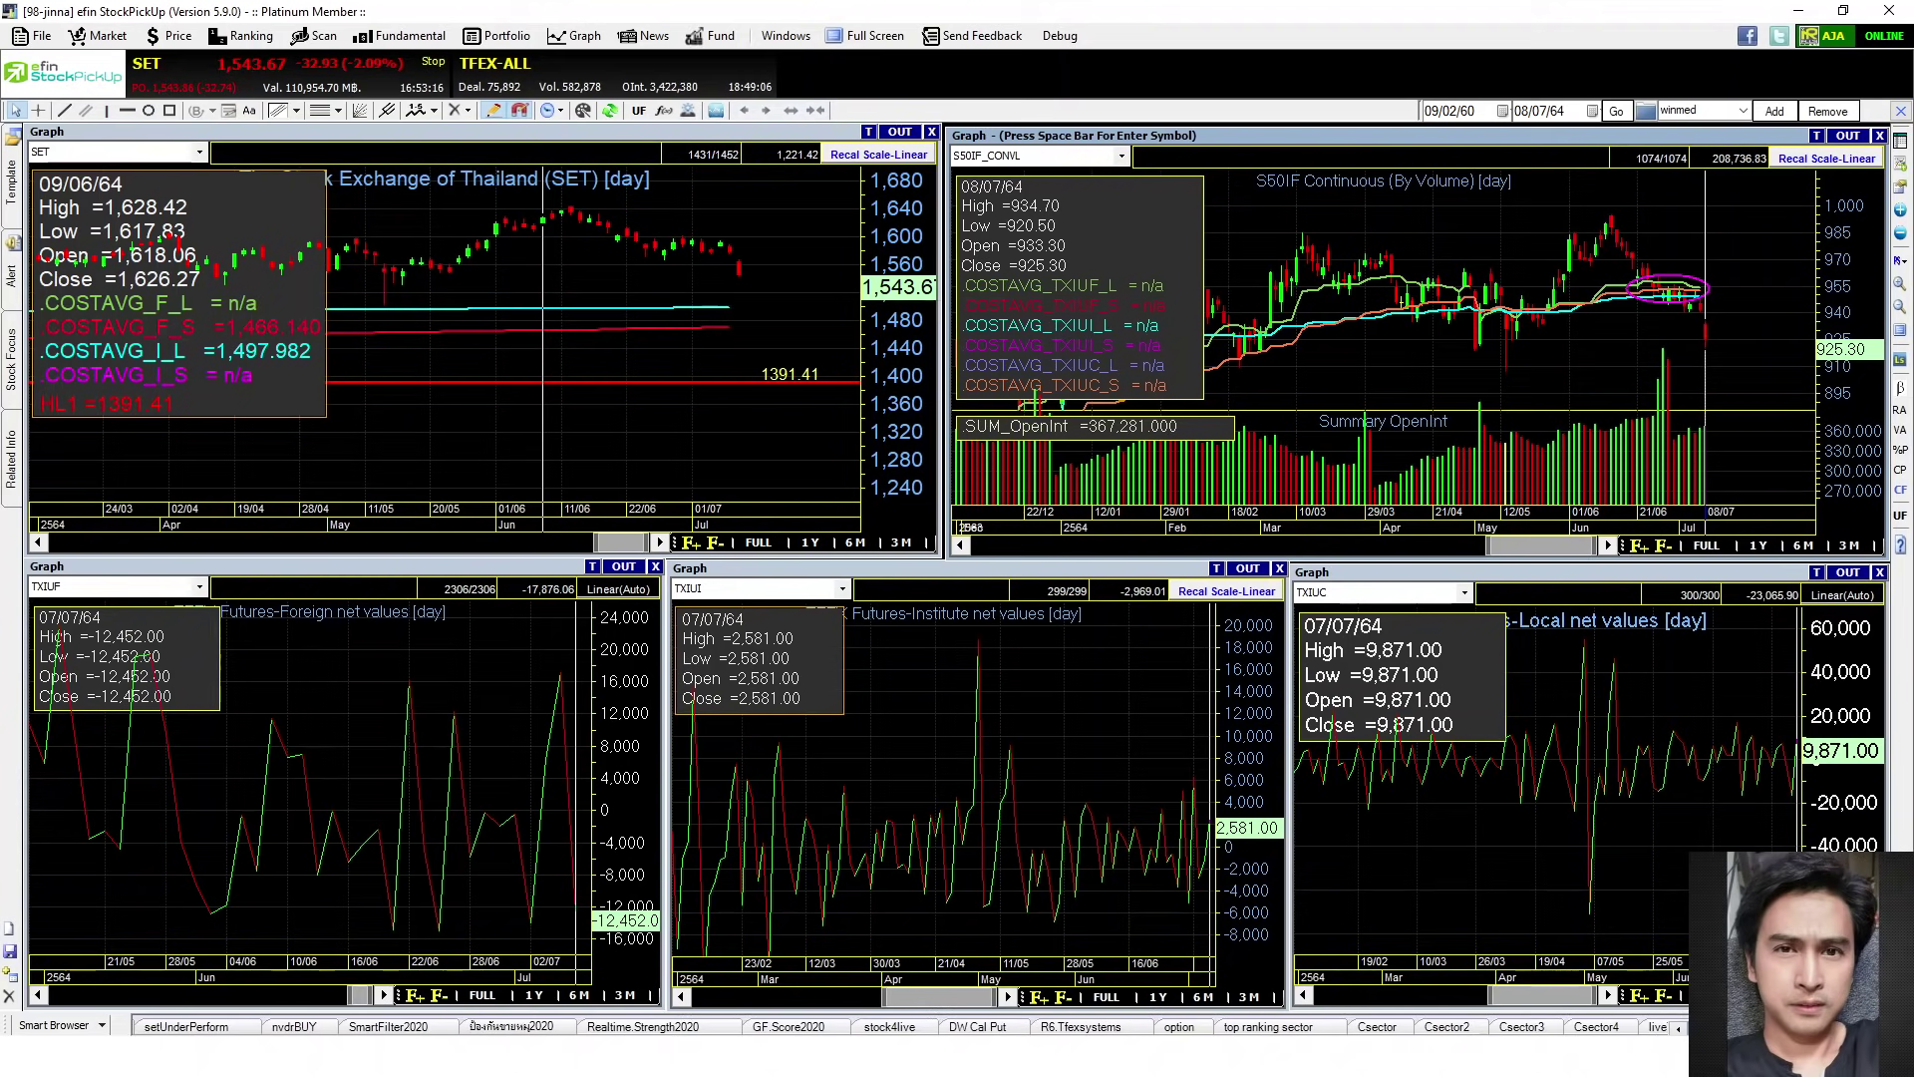
pyautogui.click(1693, 1027)
pyautogui.click(1459, 1026)
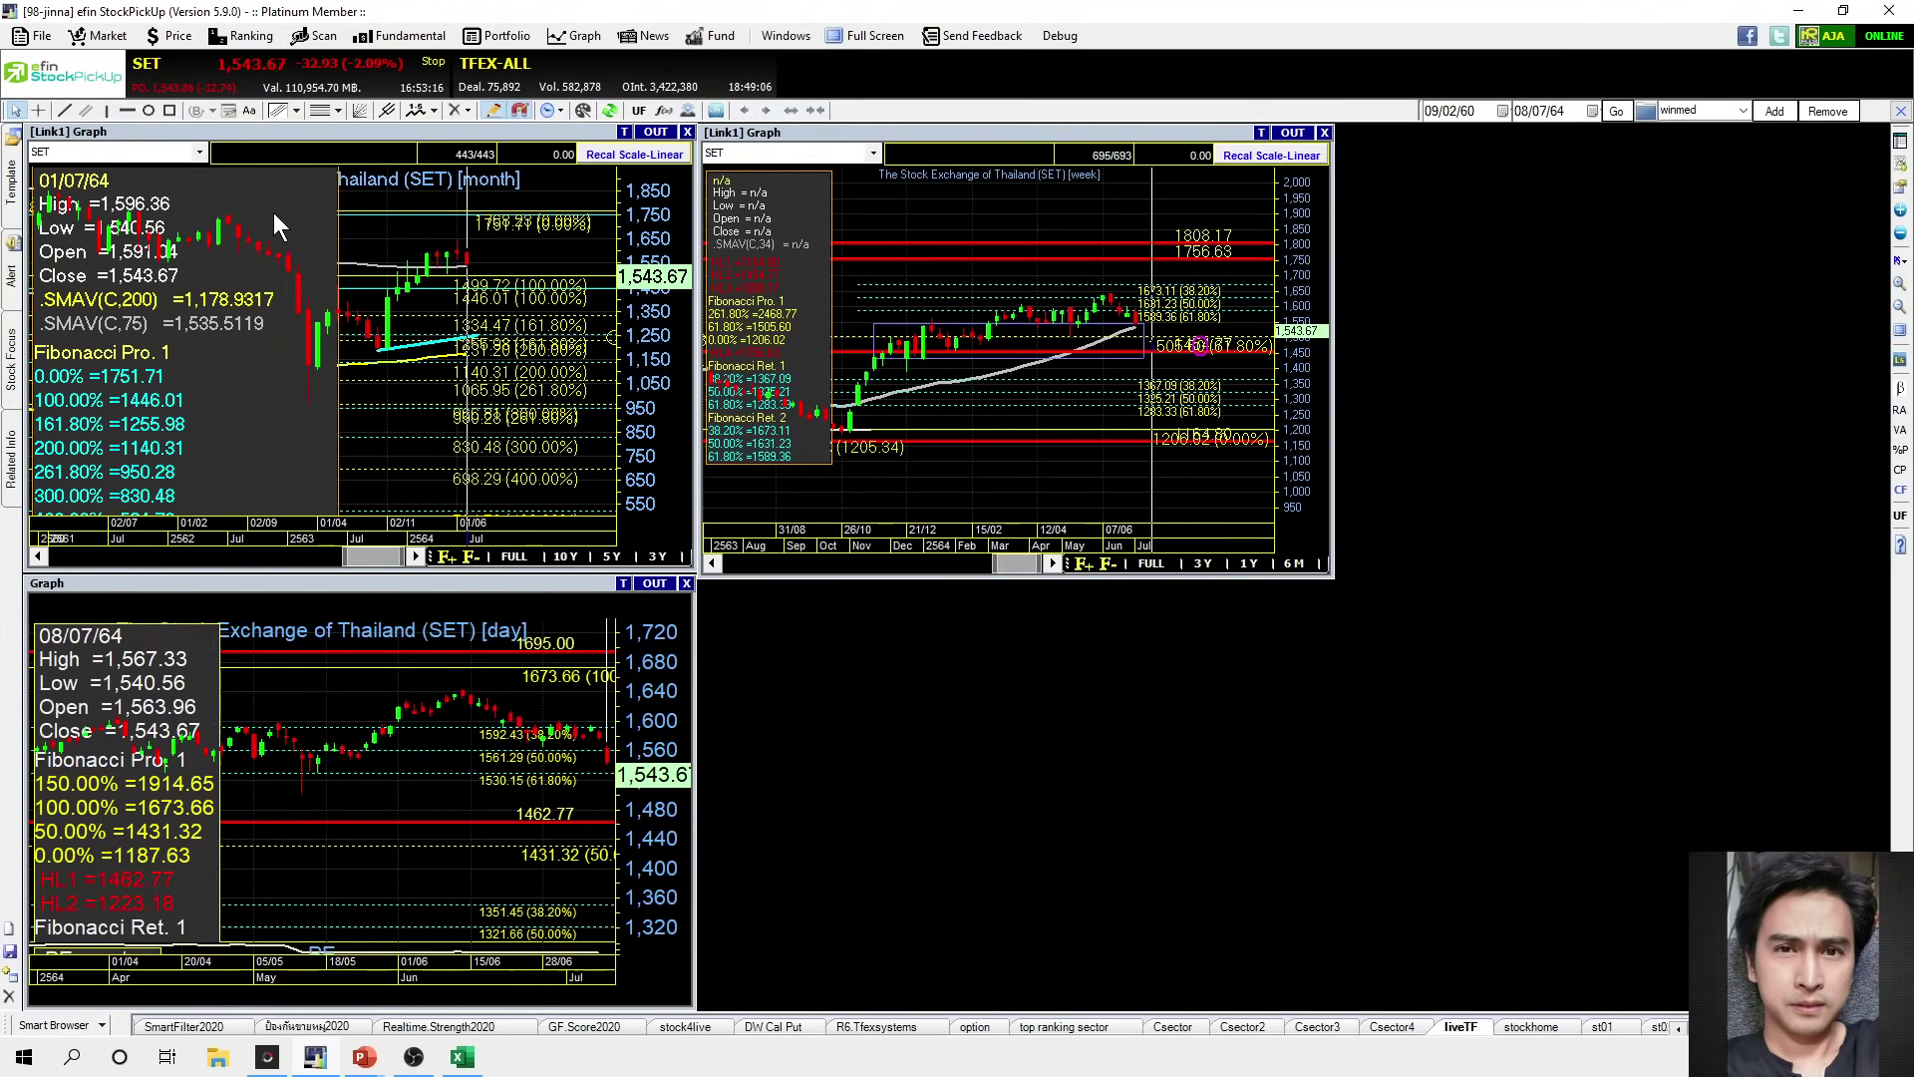
pyautogui.doubleClick(385, 131)
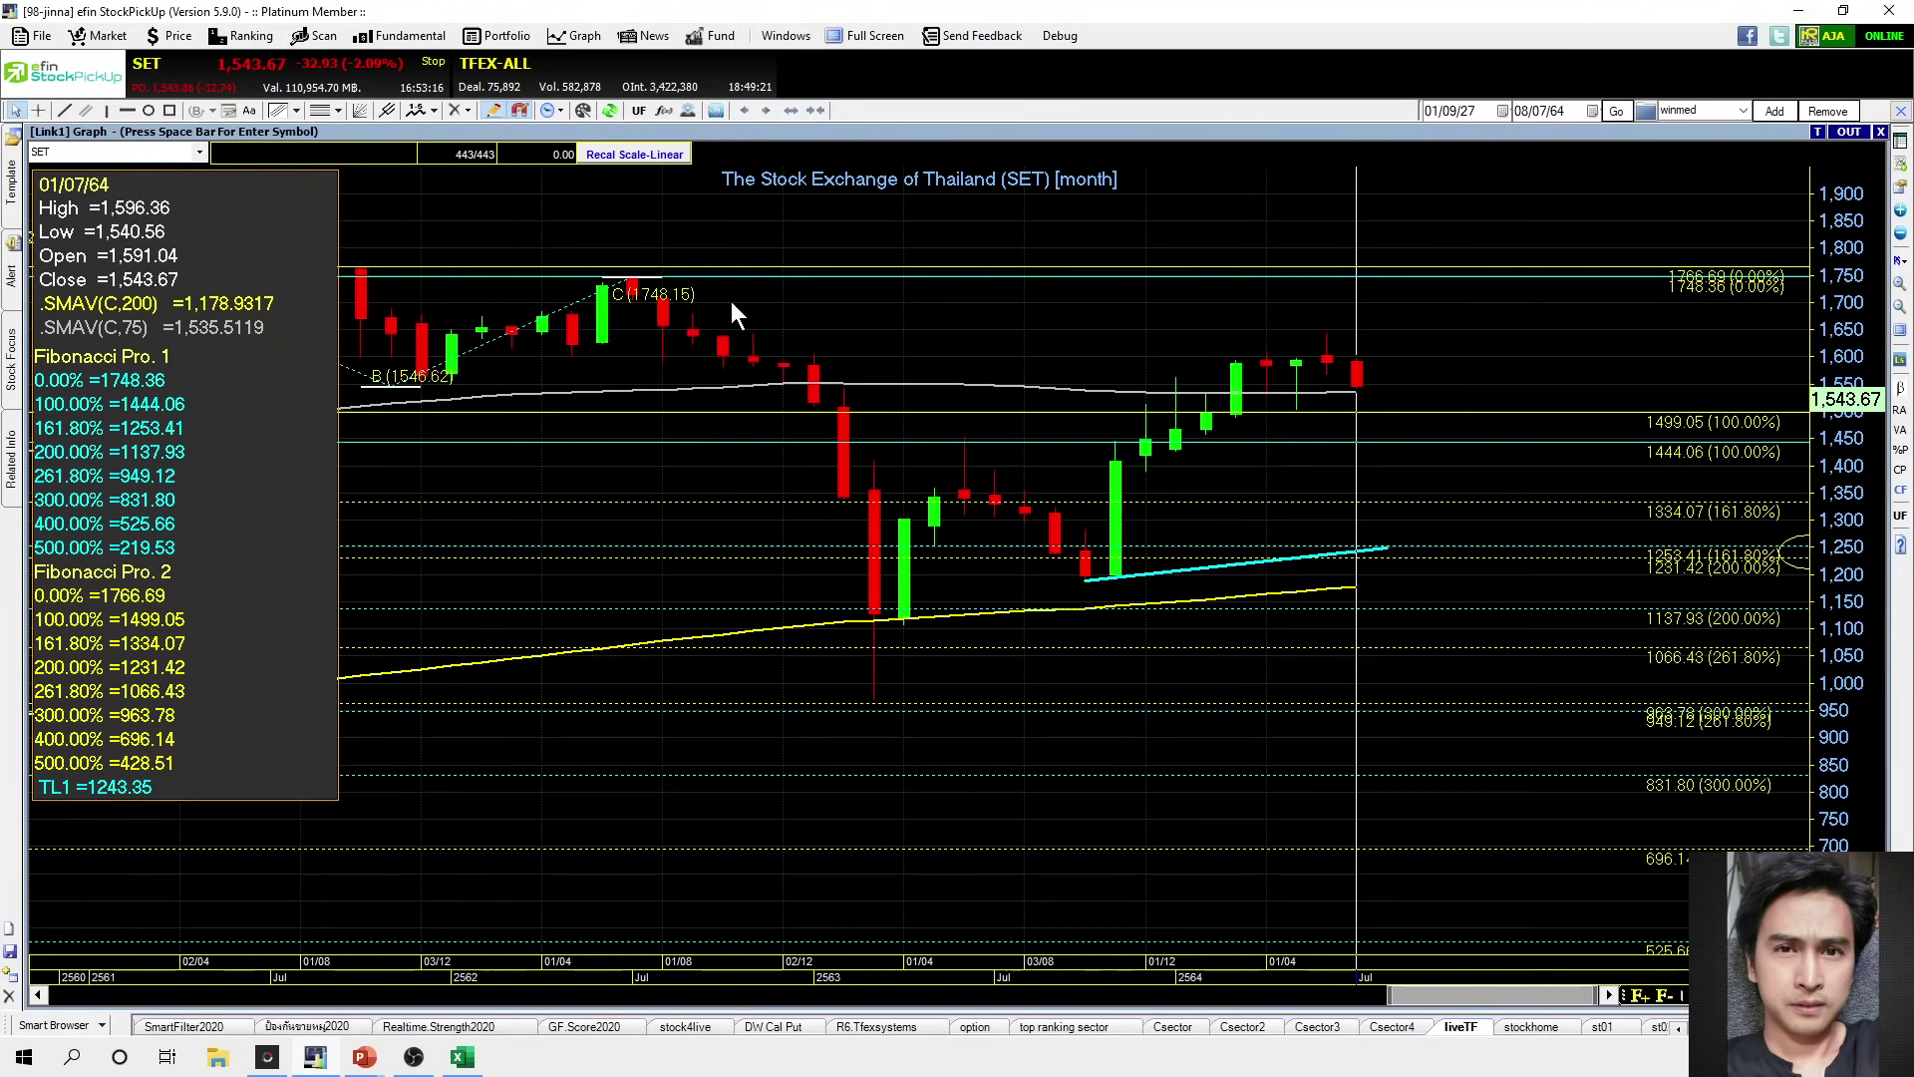
# Inspect the SET monthly chart's readings for the recent candles, including April, May and July 2564
pyautogui.click(1265, 327)
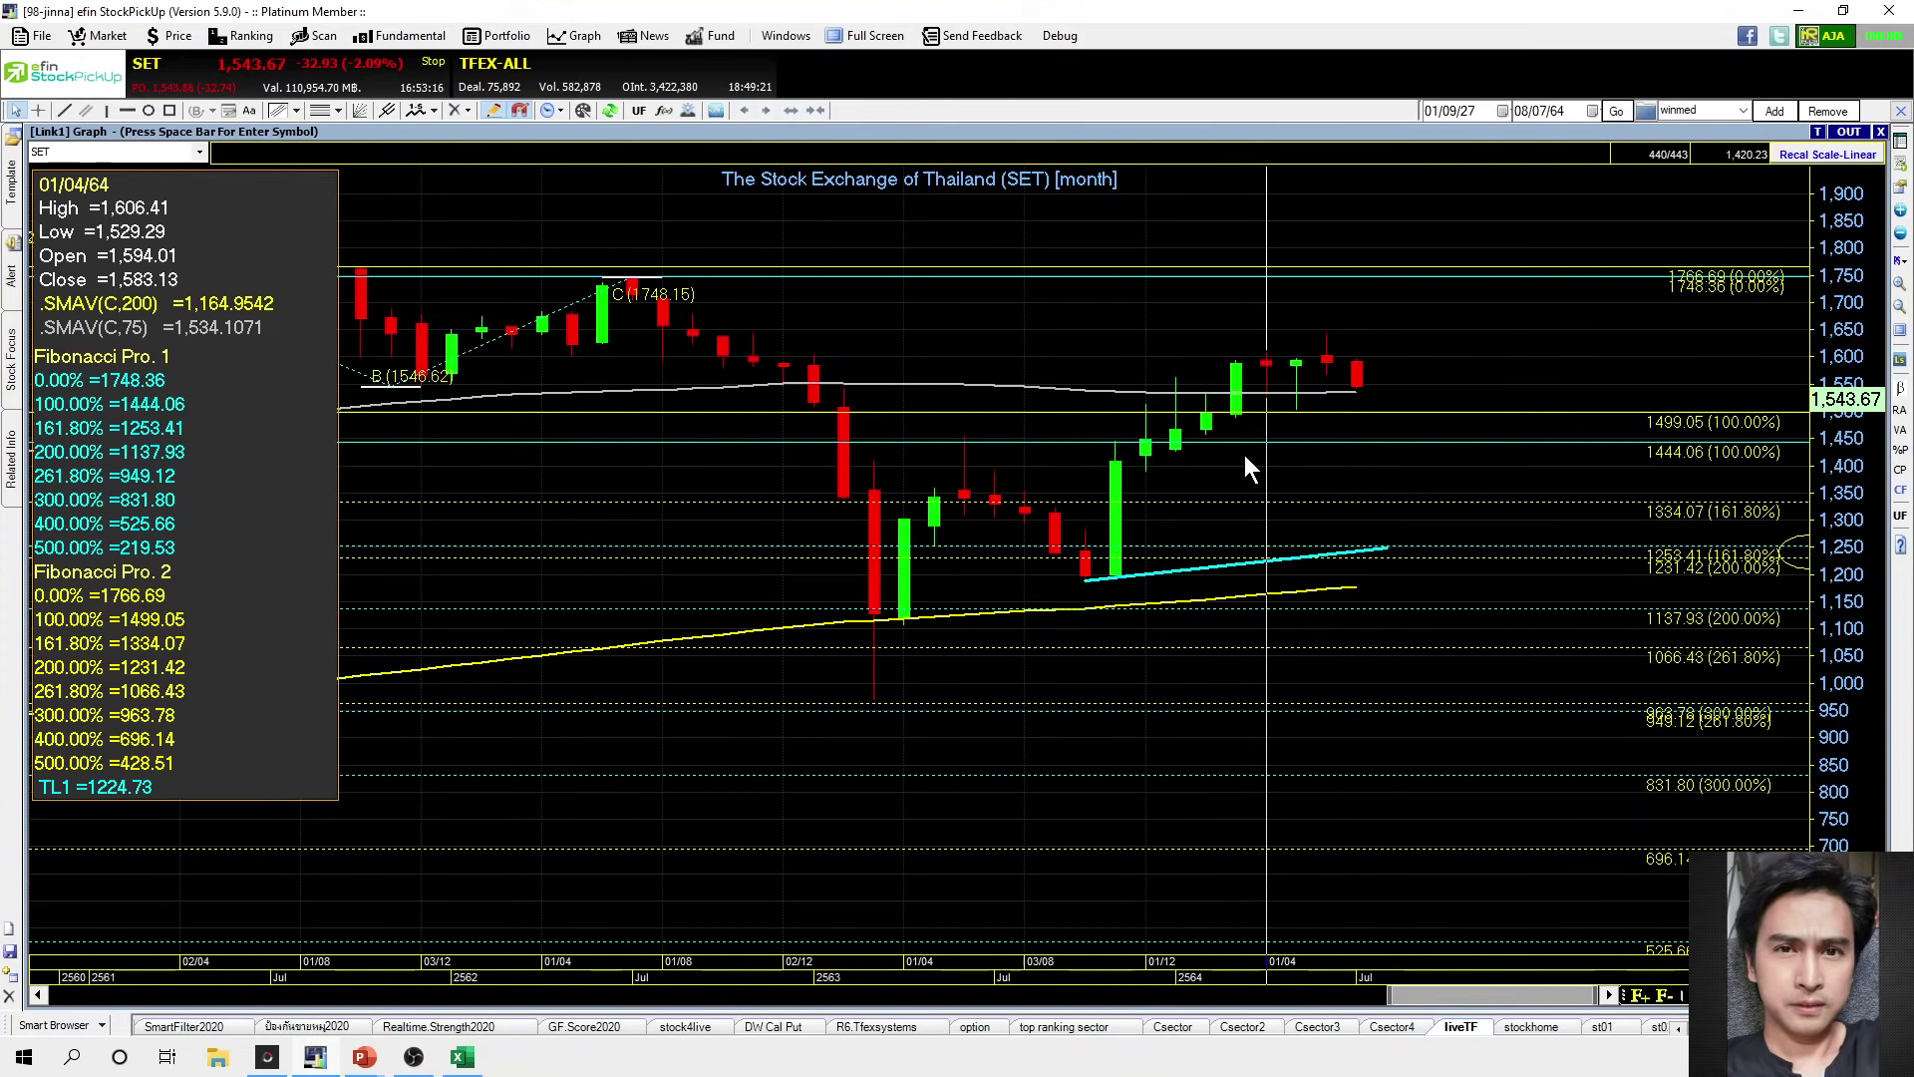
pyautogui.click(1226, 335)
pyautogui.click(1260, 347)
pyautogui.click(1294, 335)
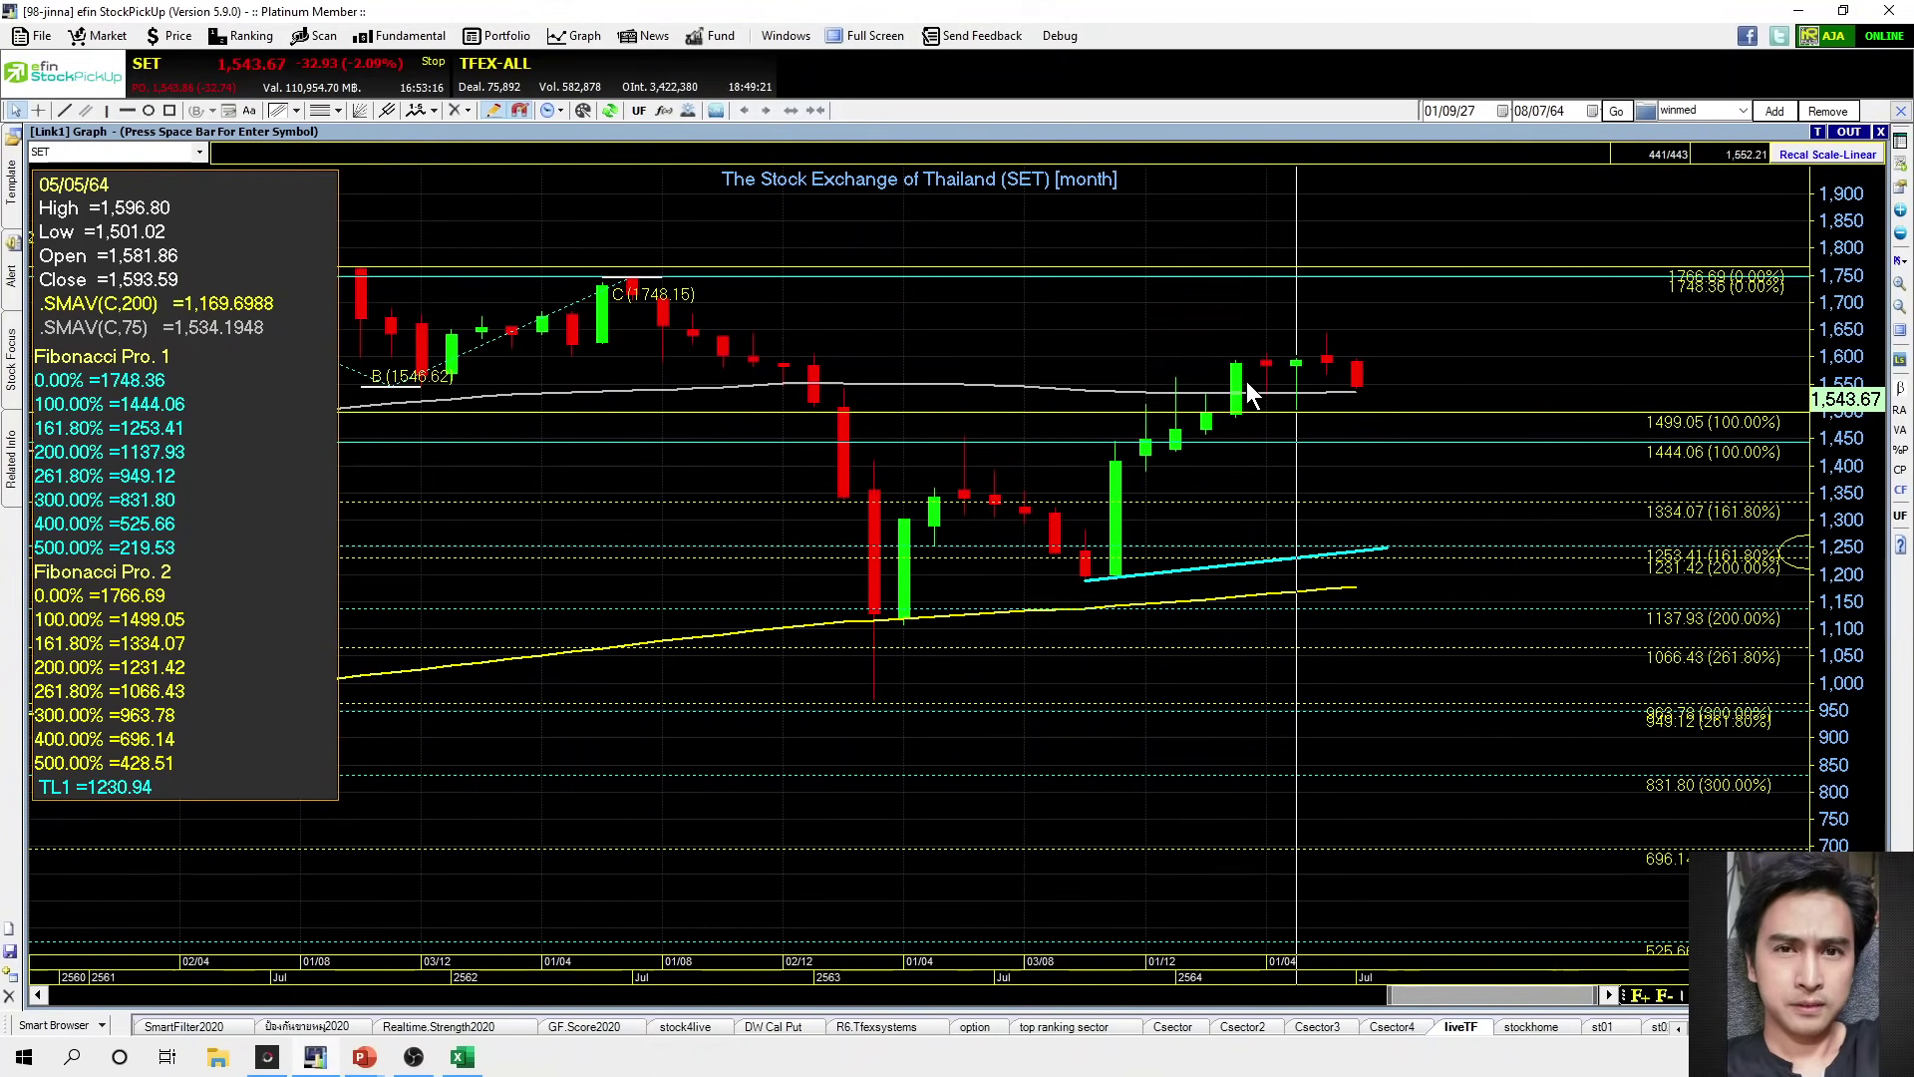
pyautogui.click(1268, 356)
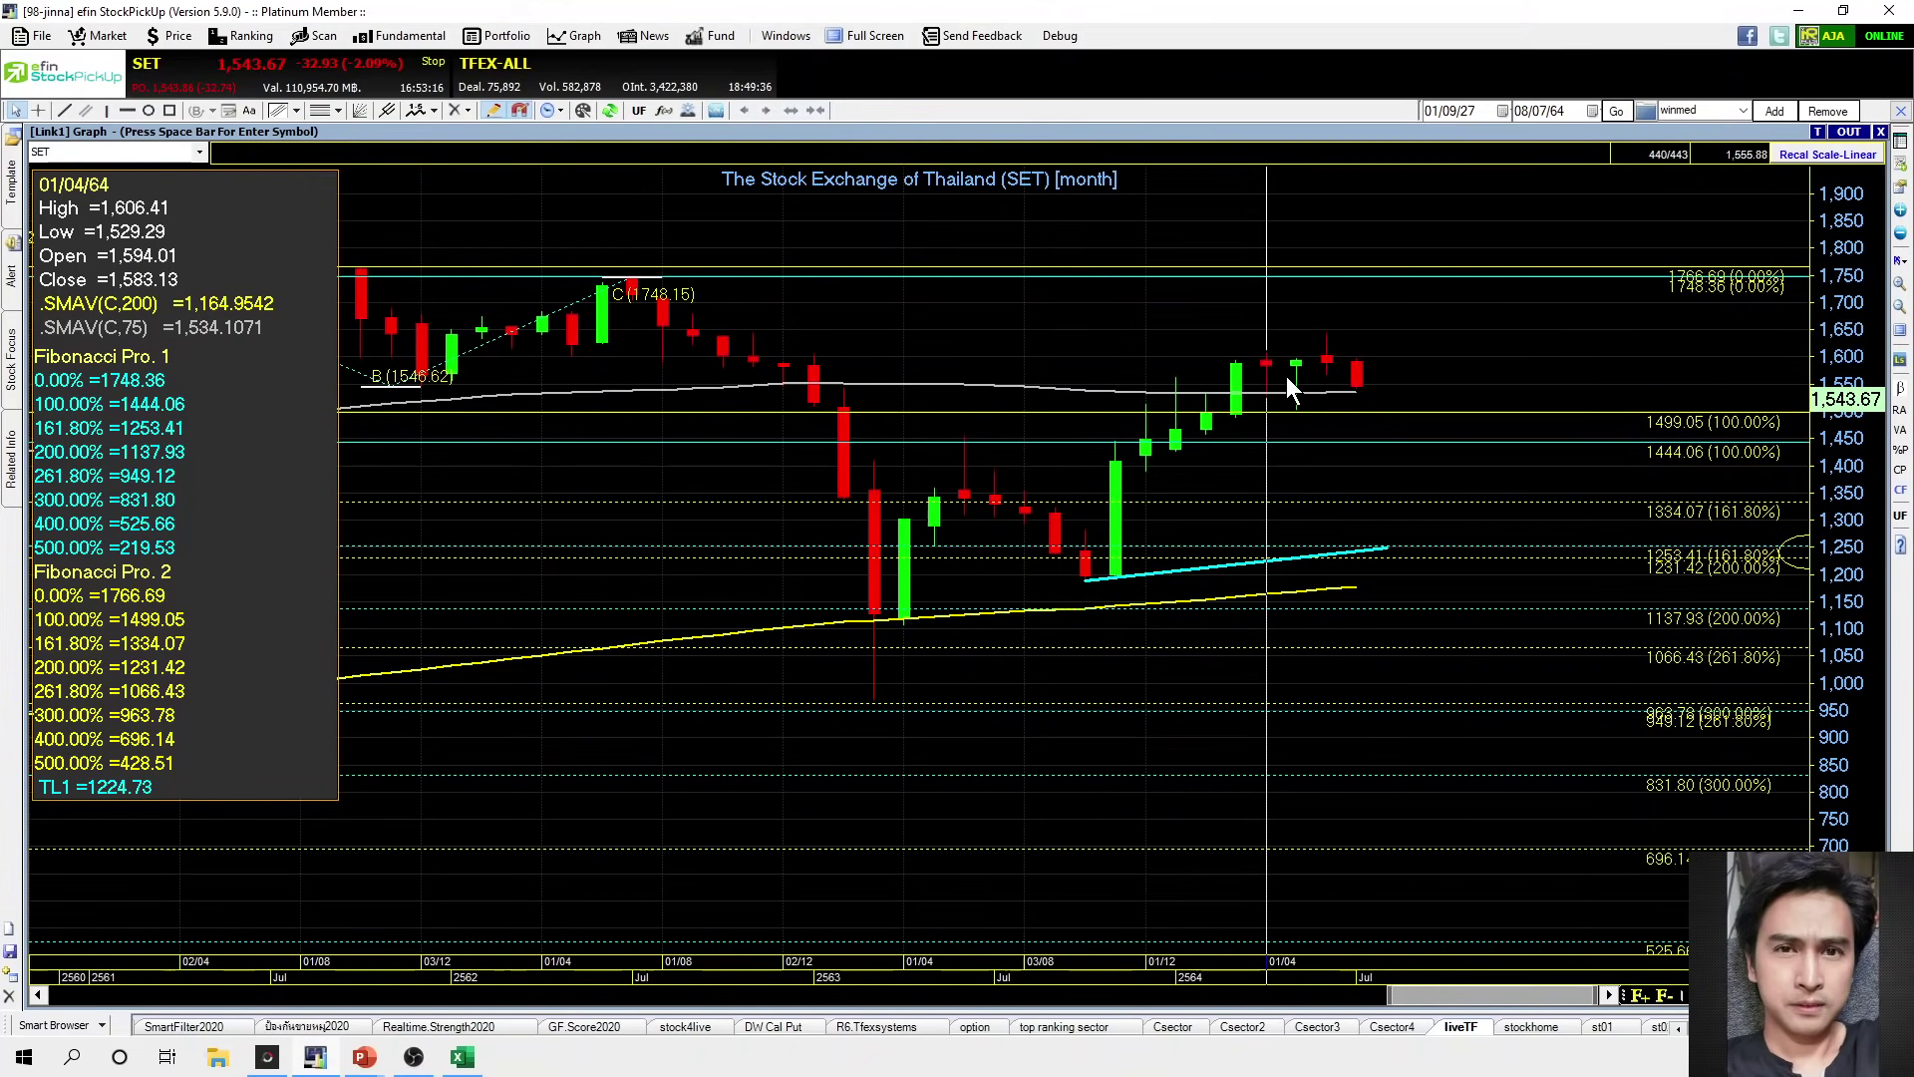
pyautogui.click(1355, 334)
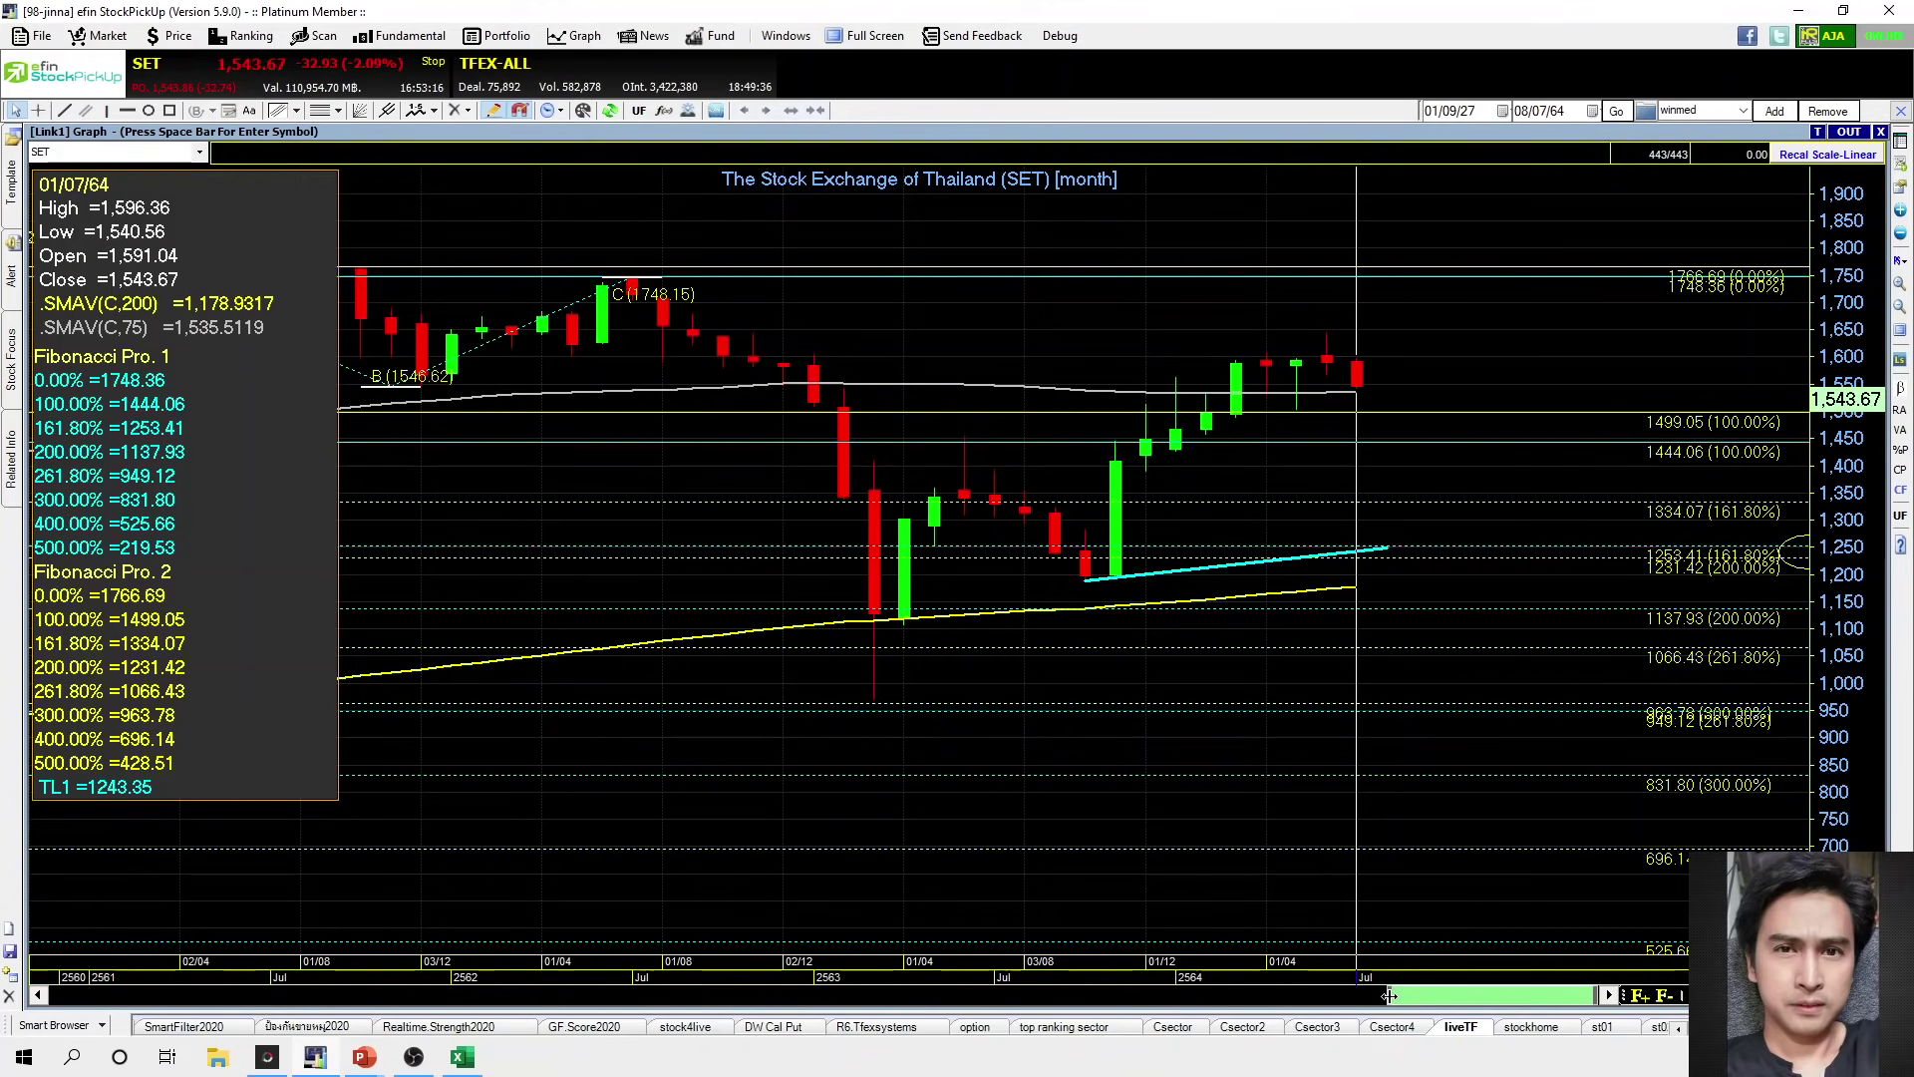
# Widen the SET monthly chart to show earlier years and inspect the January and March 2563 candles
pyautogui.moveTo(1389, 996); pyautogui.dragTo(688, 1027)
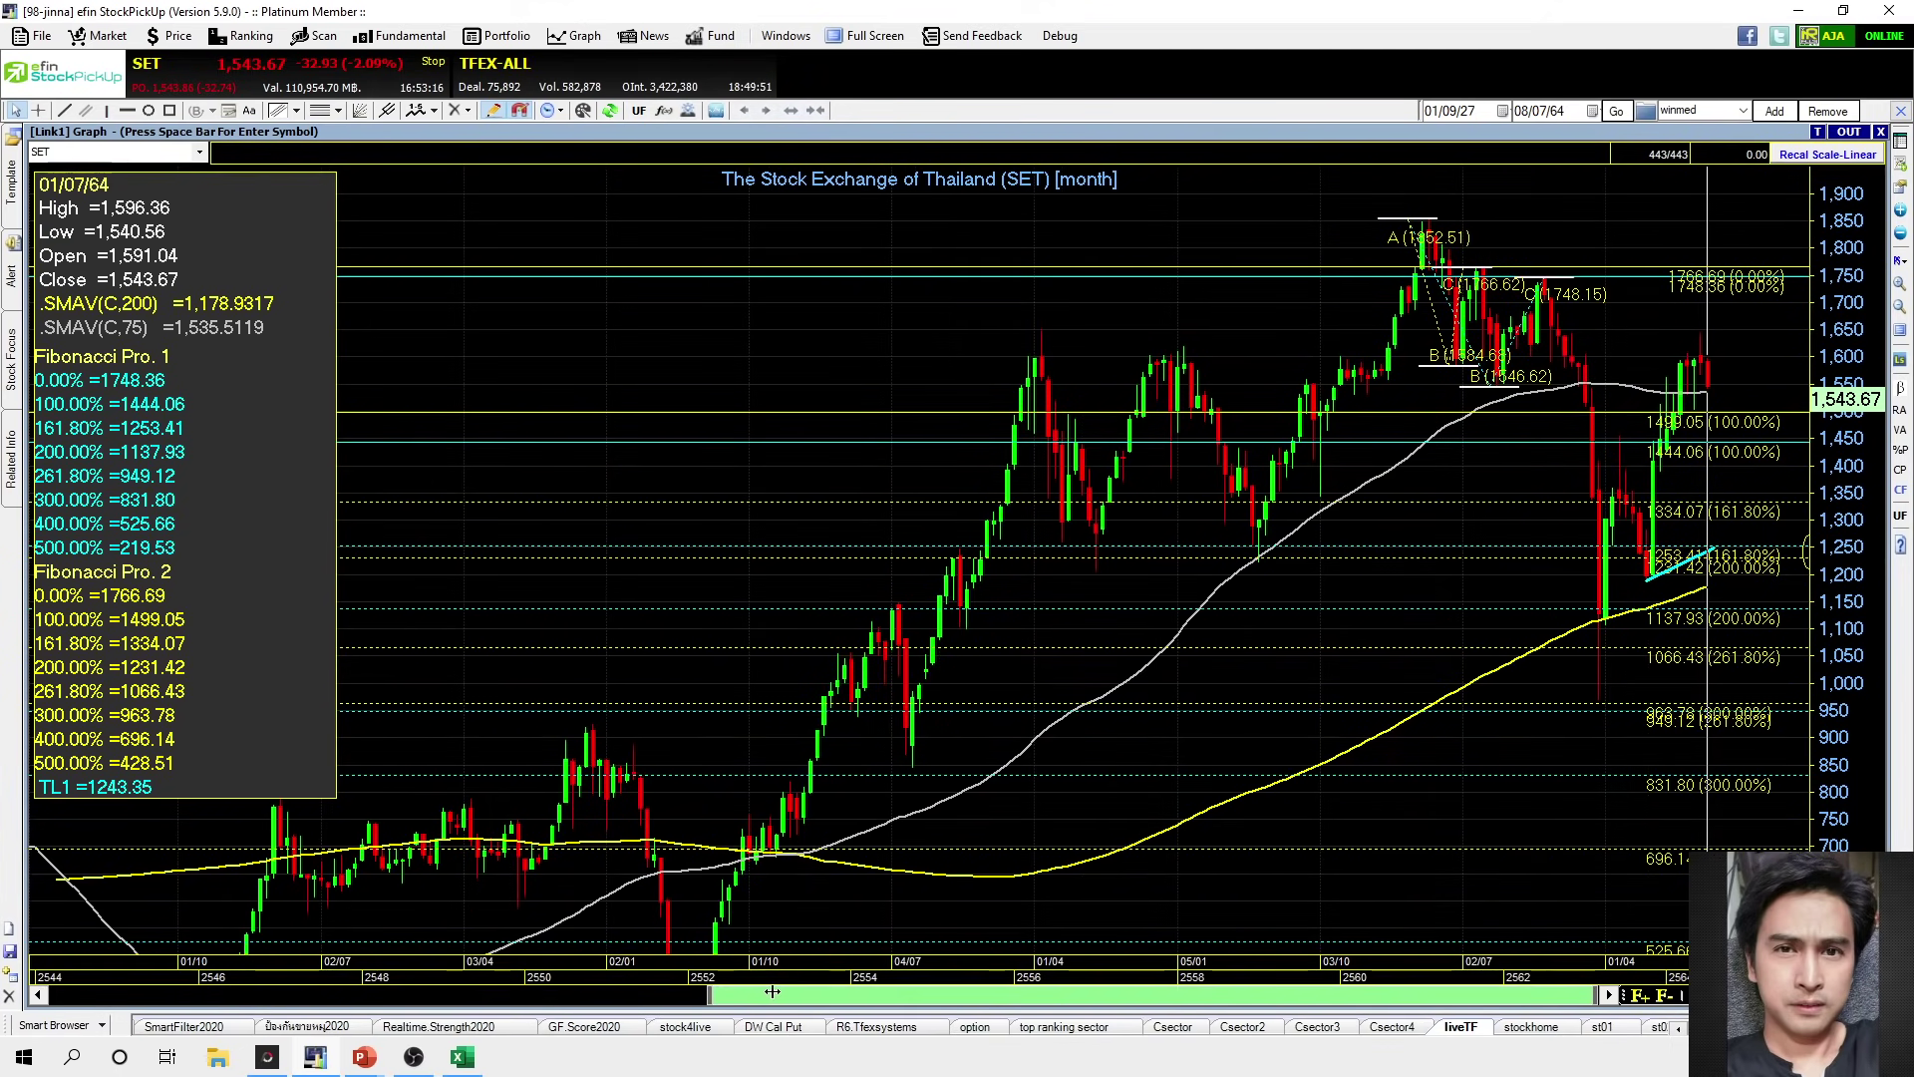
pyautogui.moveTo(772, 991); pyautogui.dragTo(1232, 993)
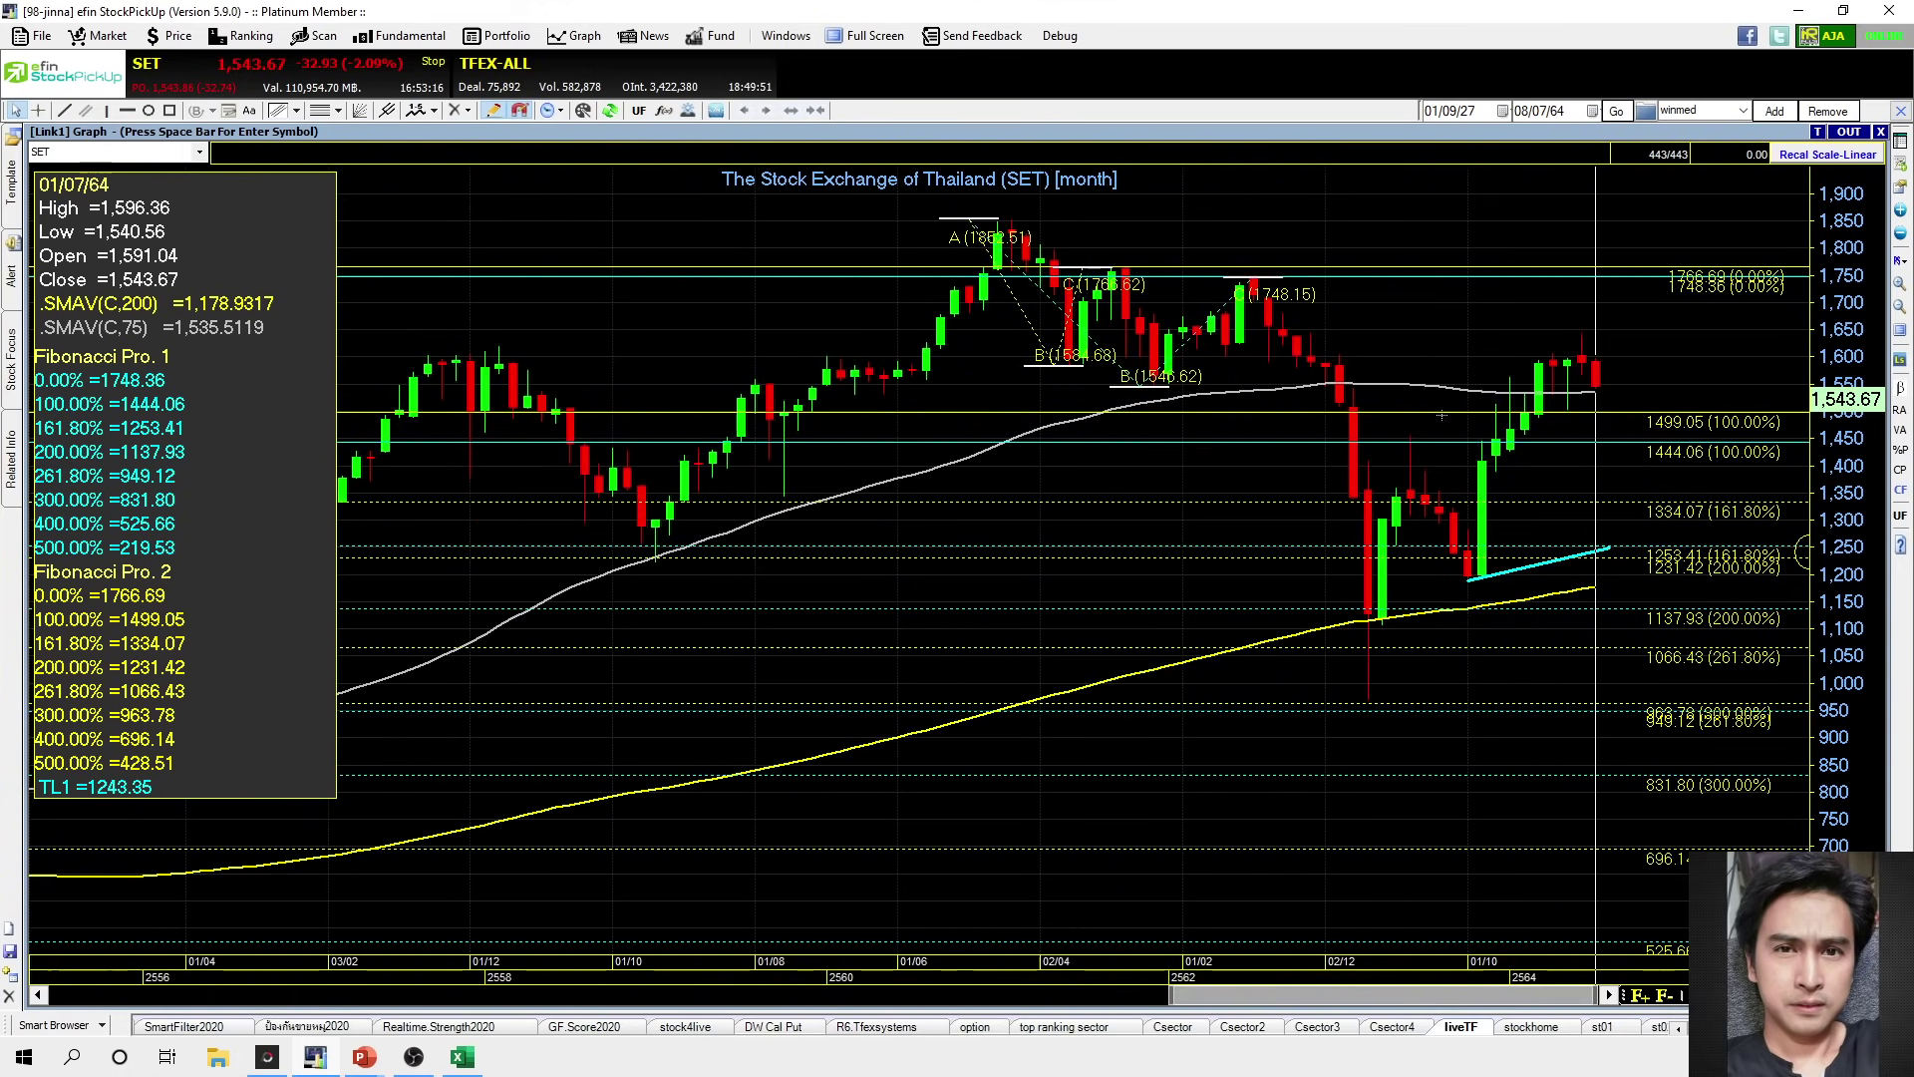
pyautogui.click(1334, 319)
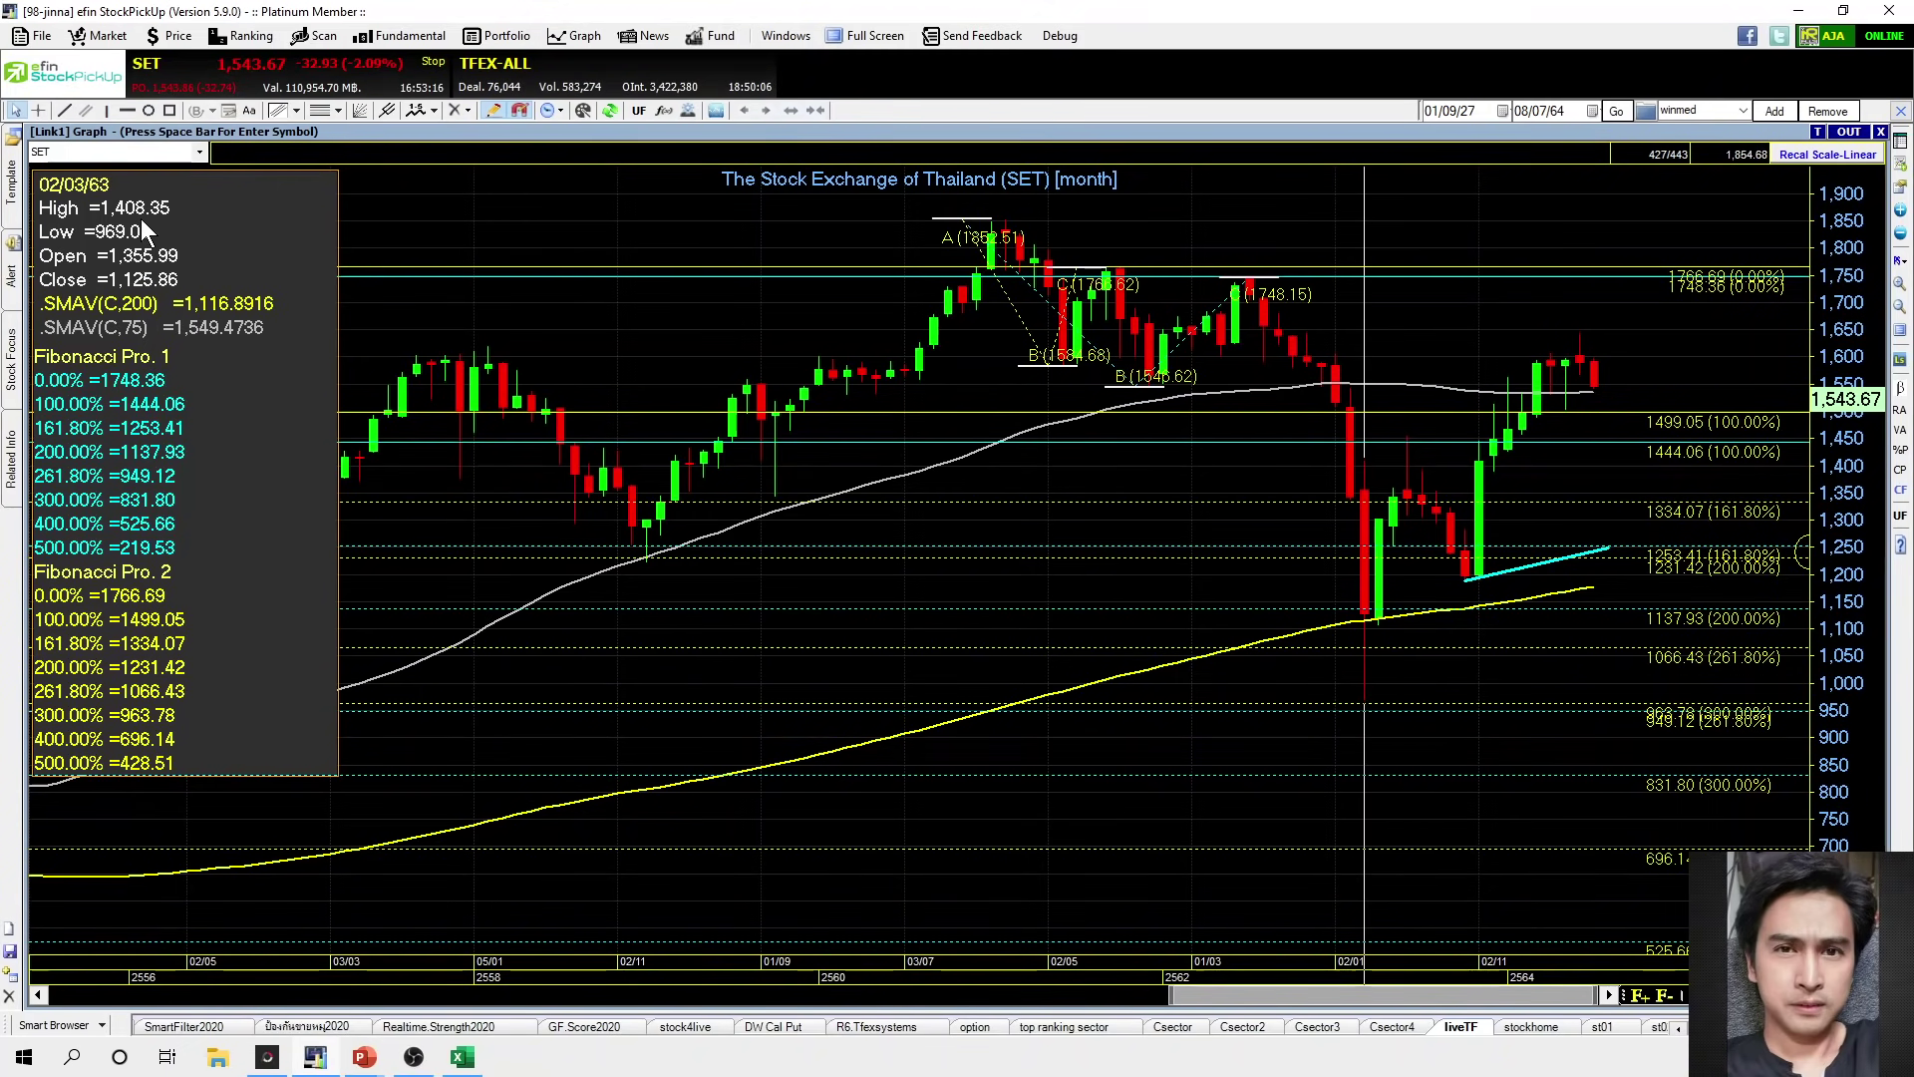
pyautogui.click(1362, 327)
pyautogui.click(1336, 354)
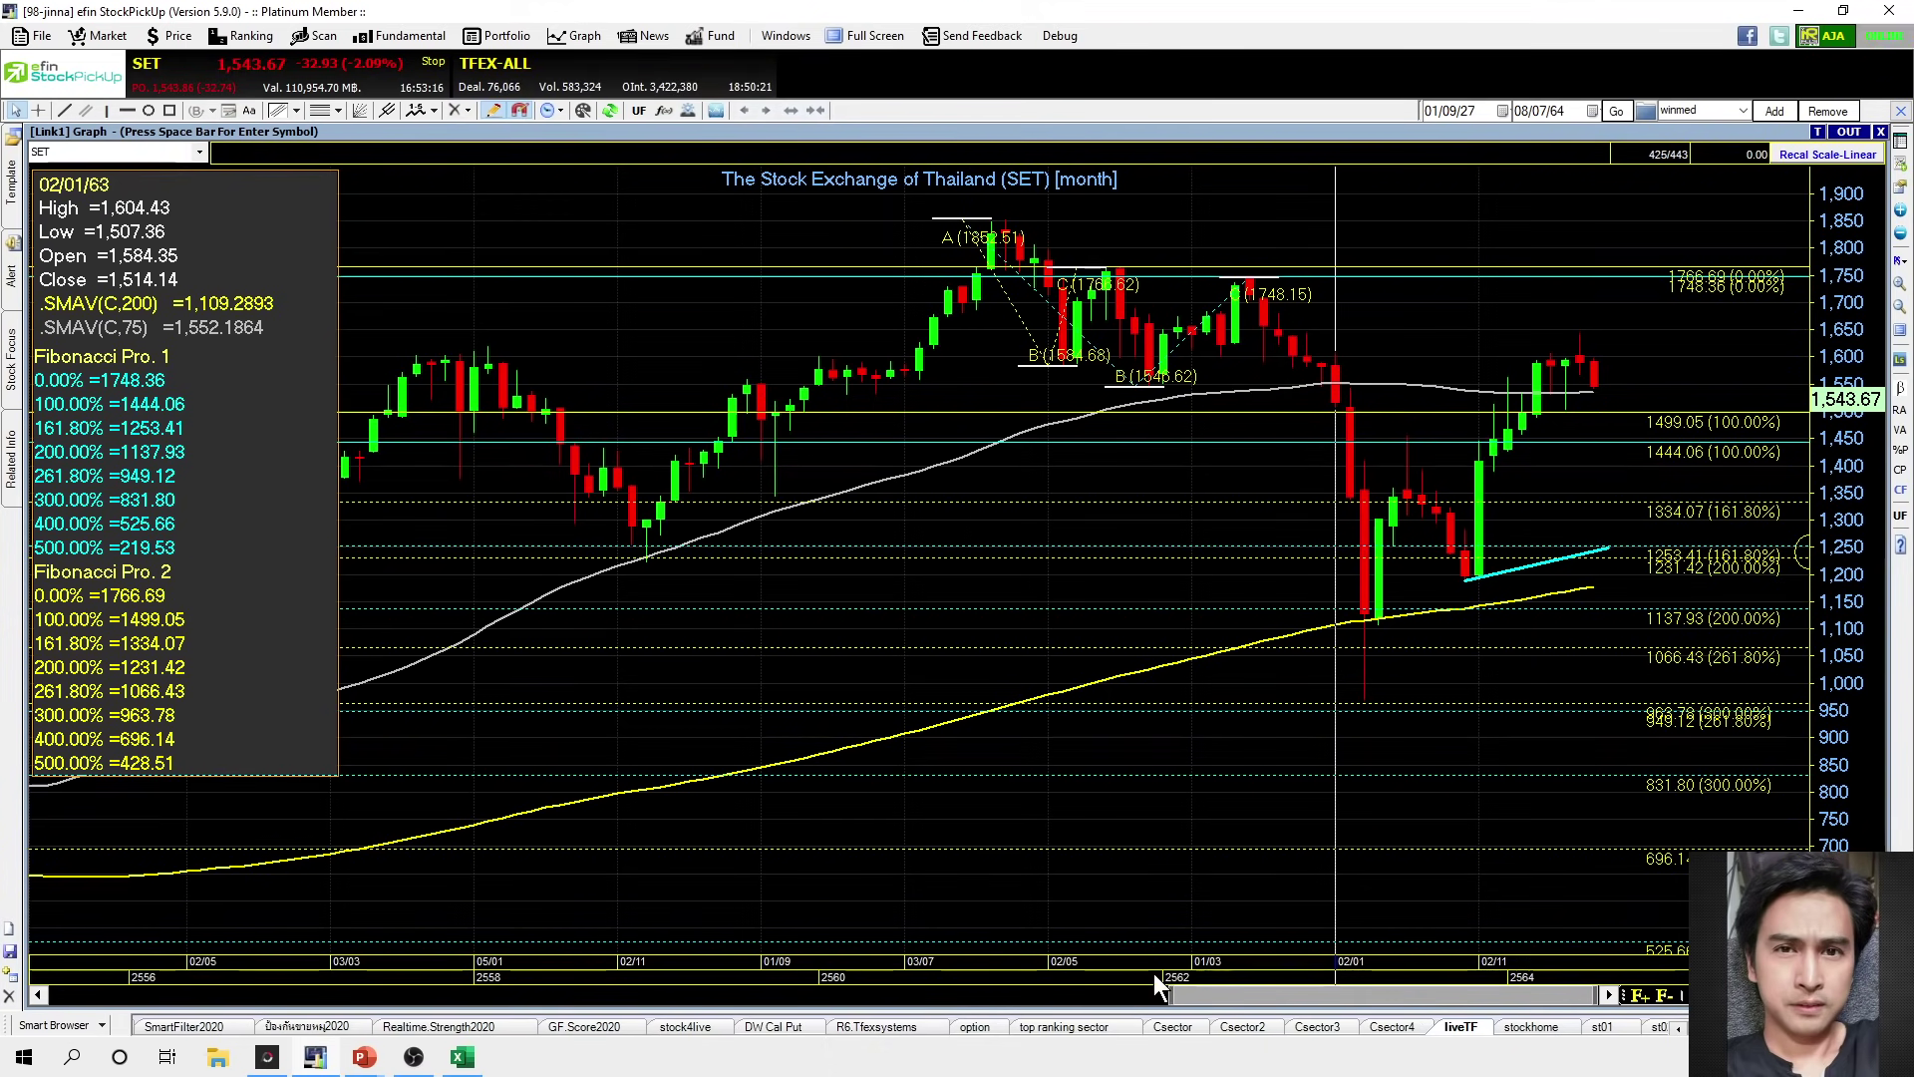
# Narrow the monthly chart to recent years and inspect the May and July 2564 candles, finishing in the multi-chart layout
pyautogui.moveTo(1168, 994); pyautogui.dragTo(1372, 995)
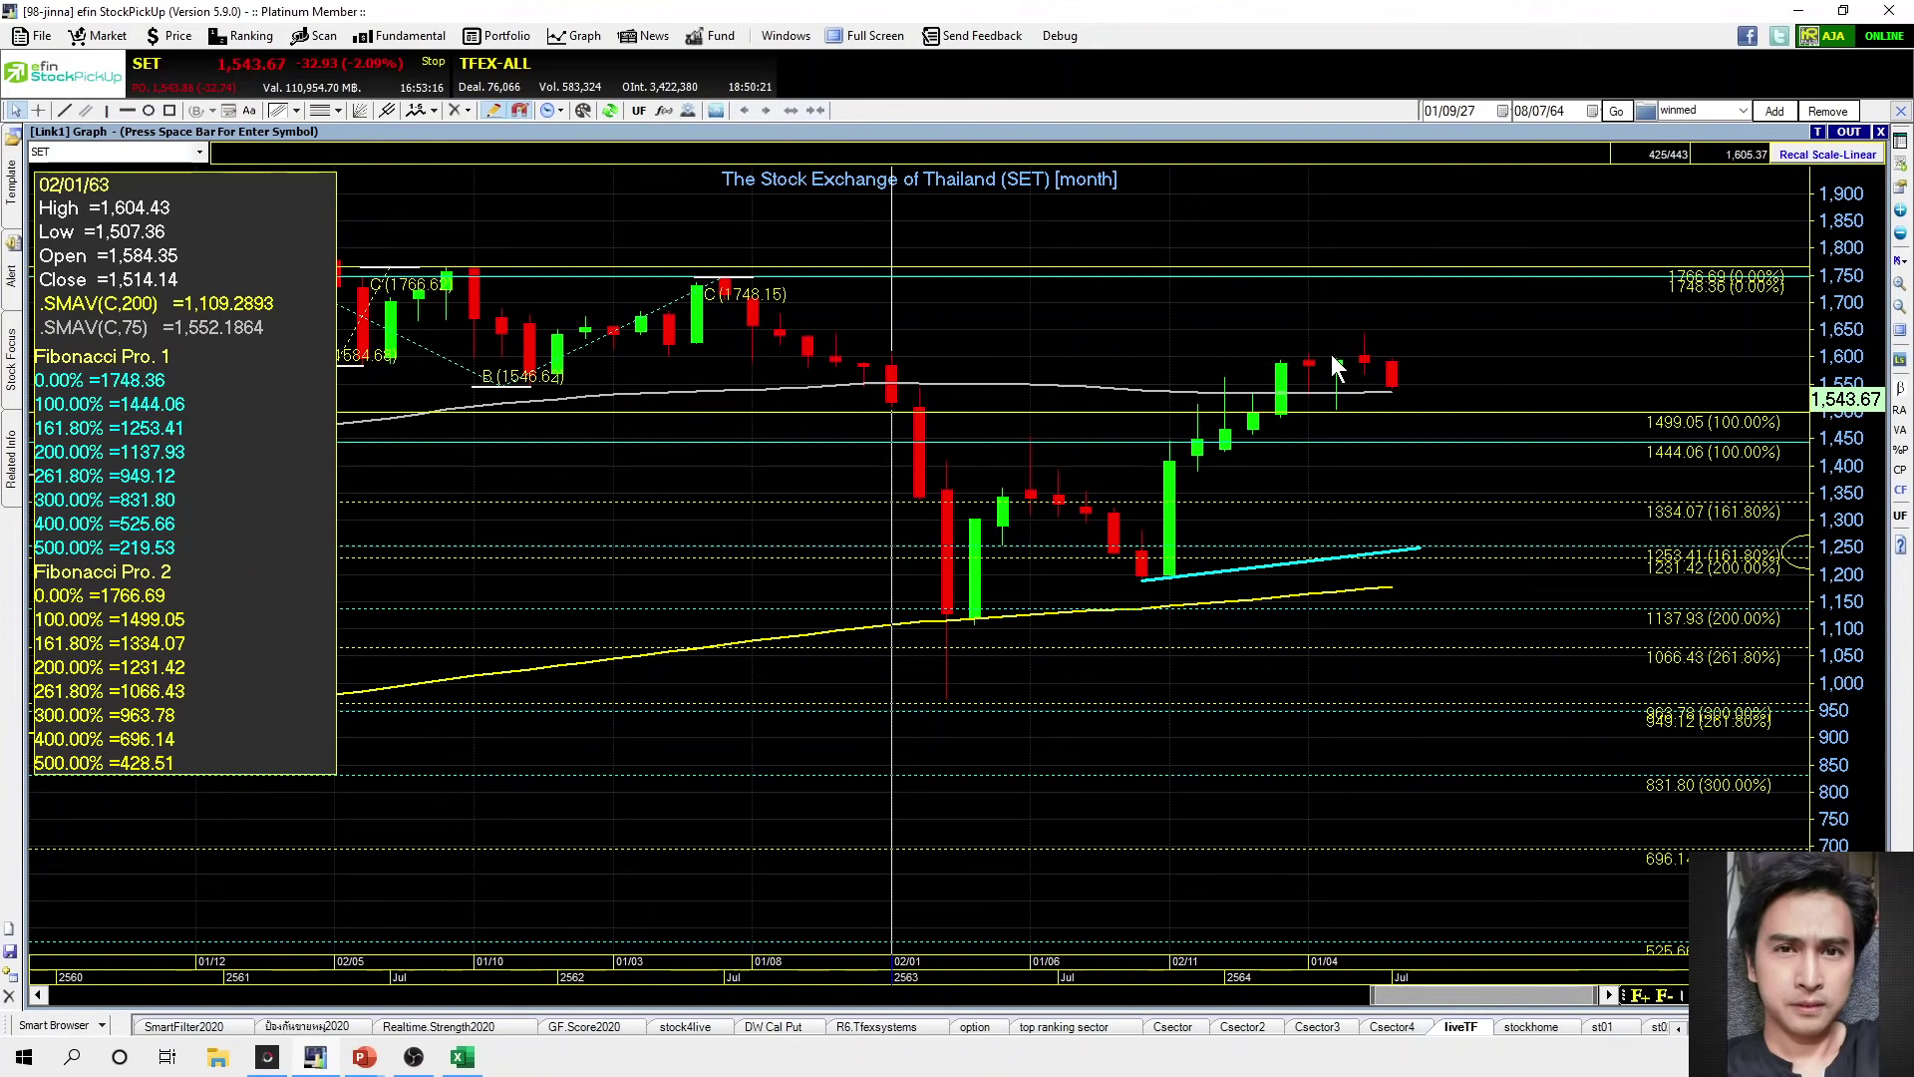
pyautogui.click(1335, 327)
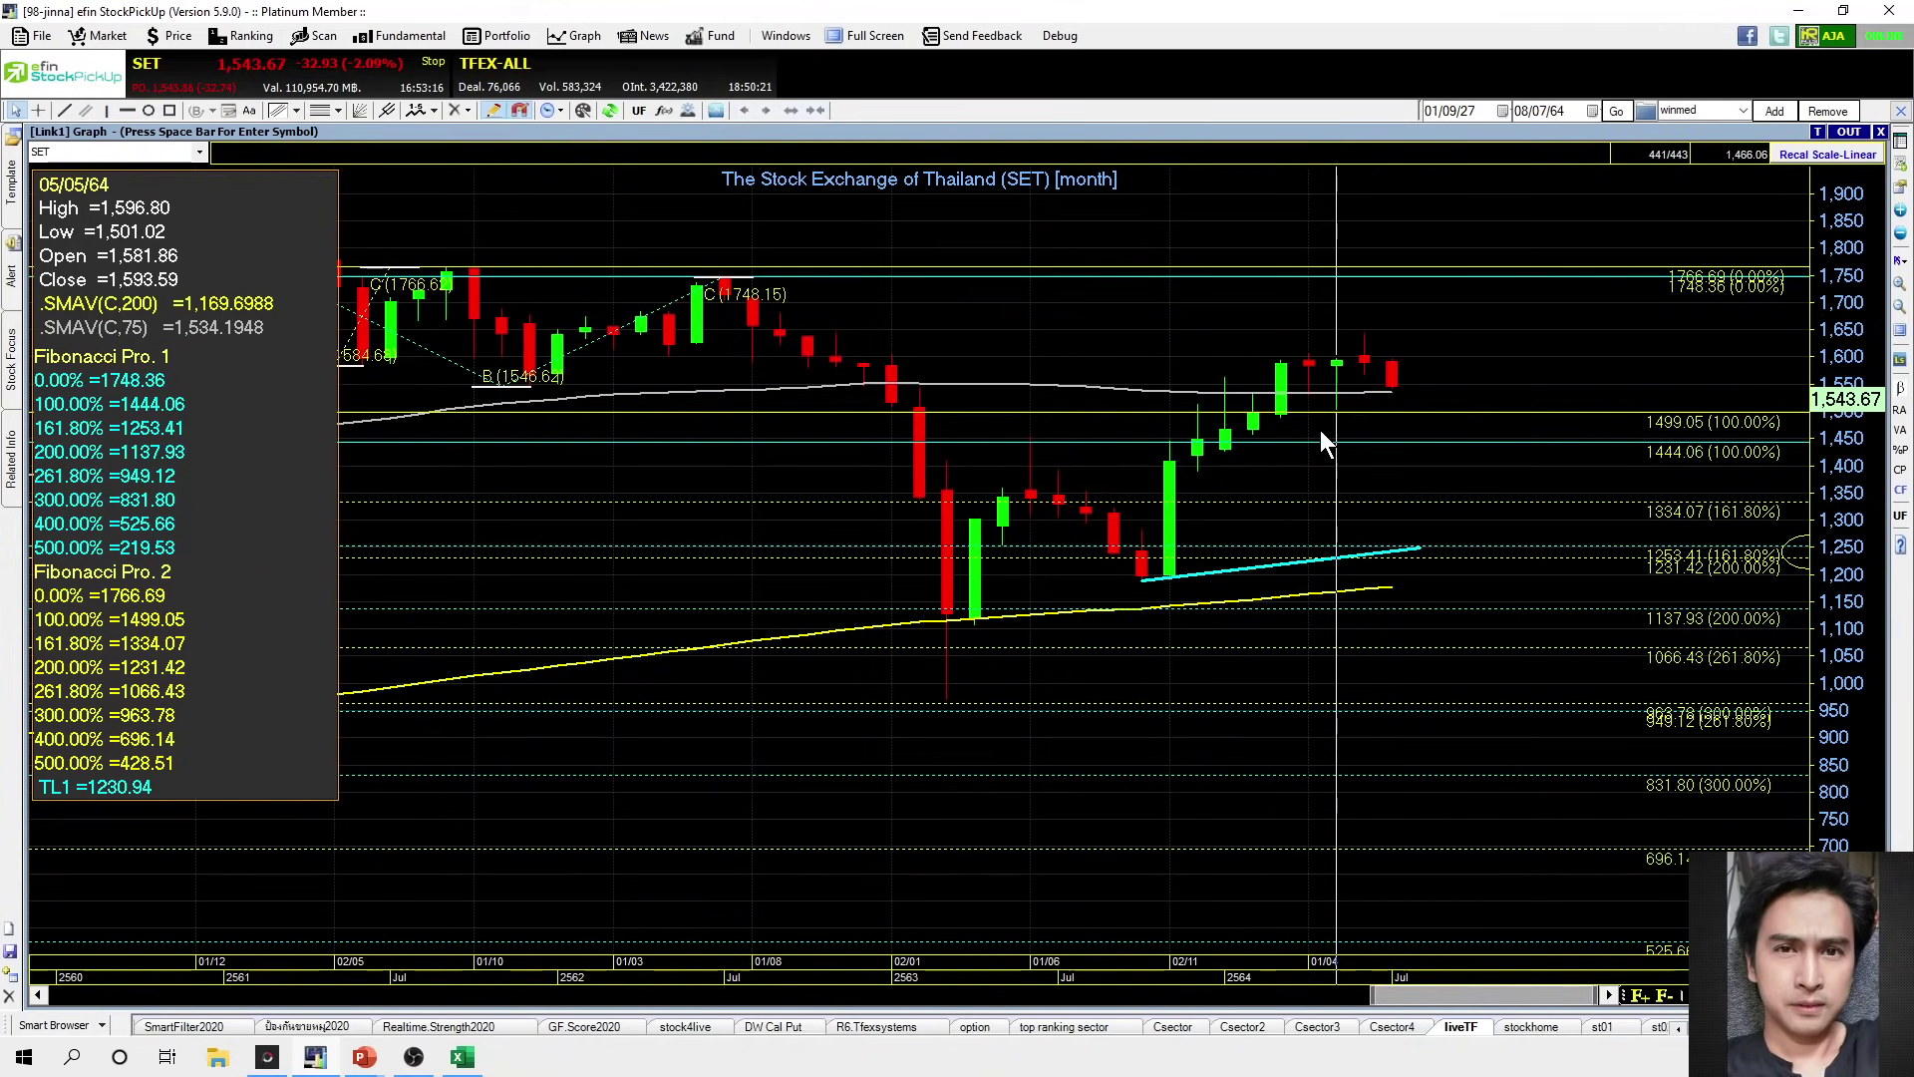
pyautogui.click(1389, 380)
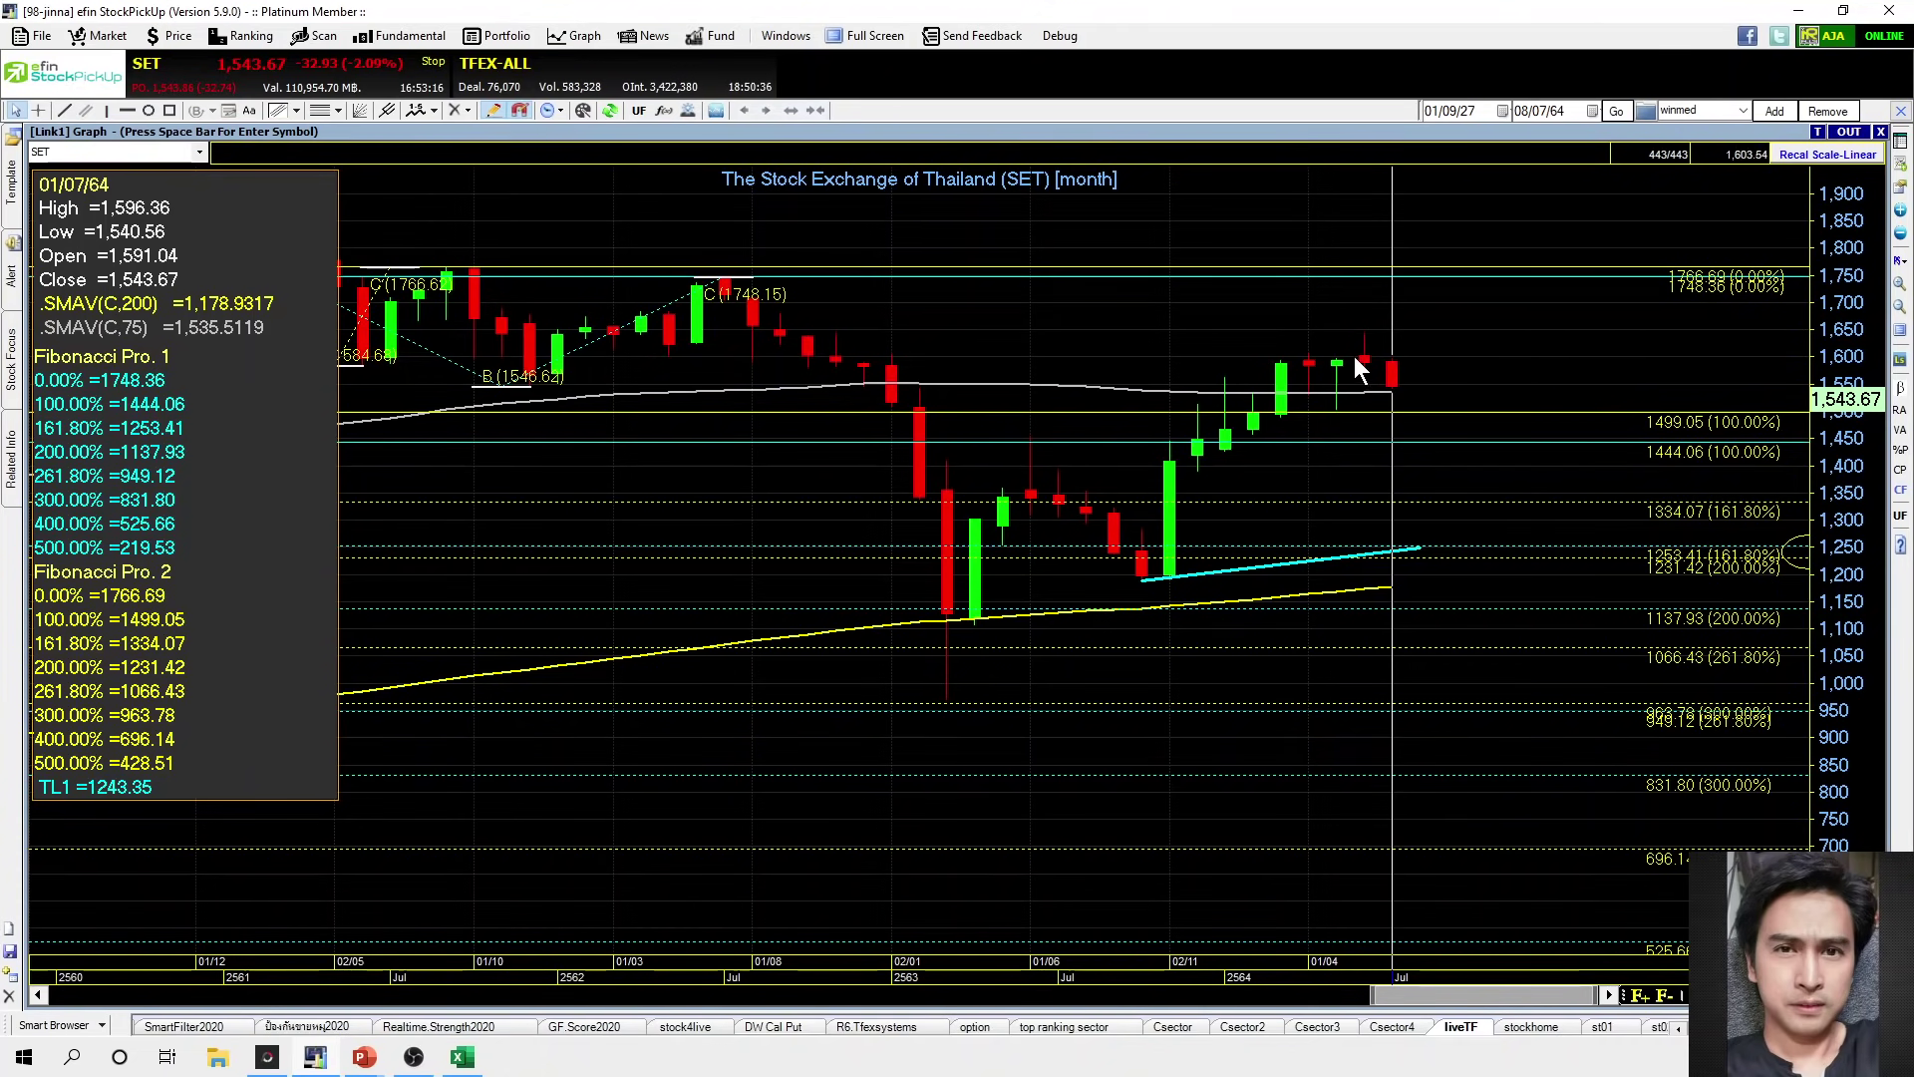
pyautogui.doubleClick(1317, 129)
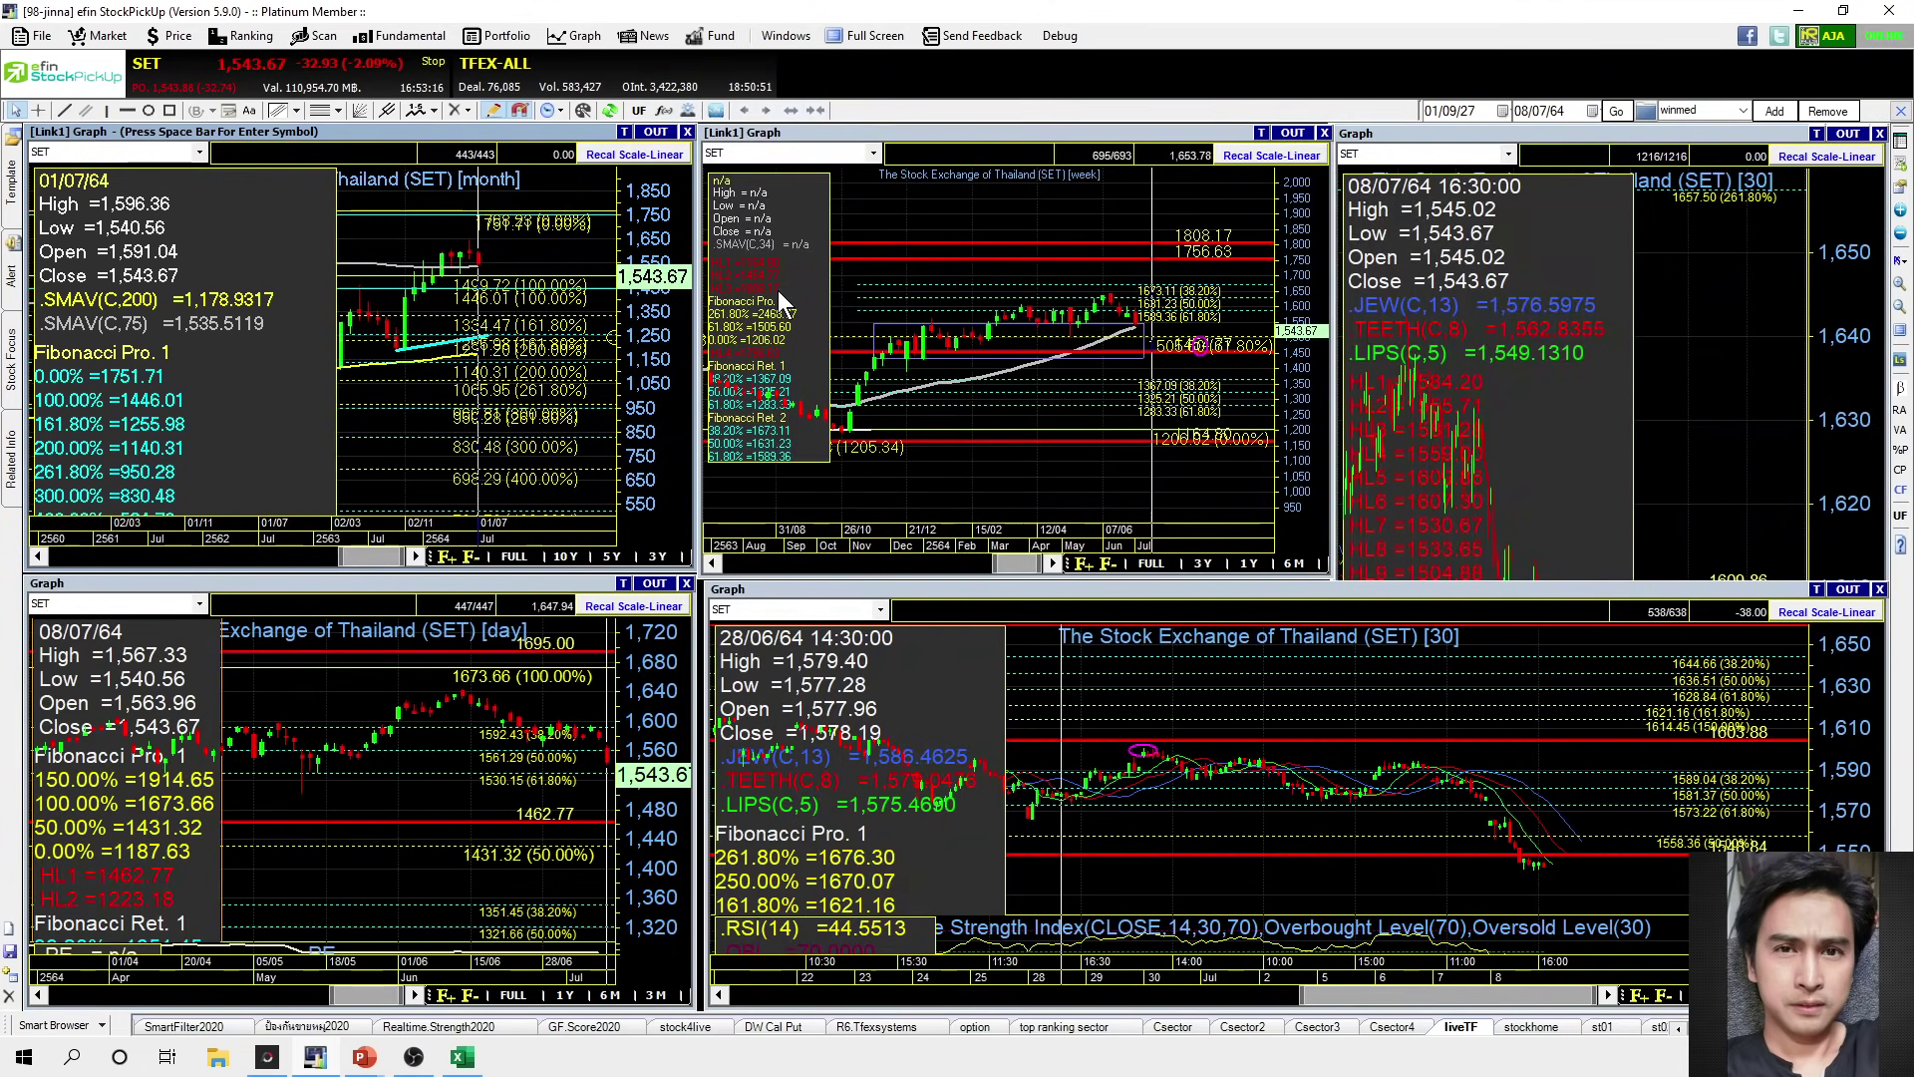
pyautogui.doubleClick(547, 136)
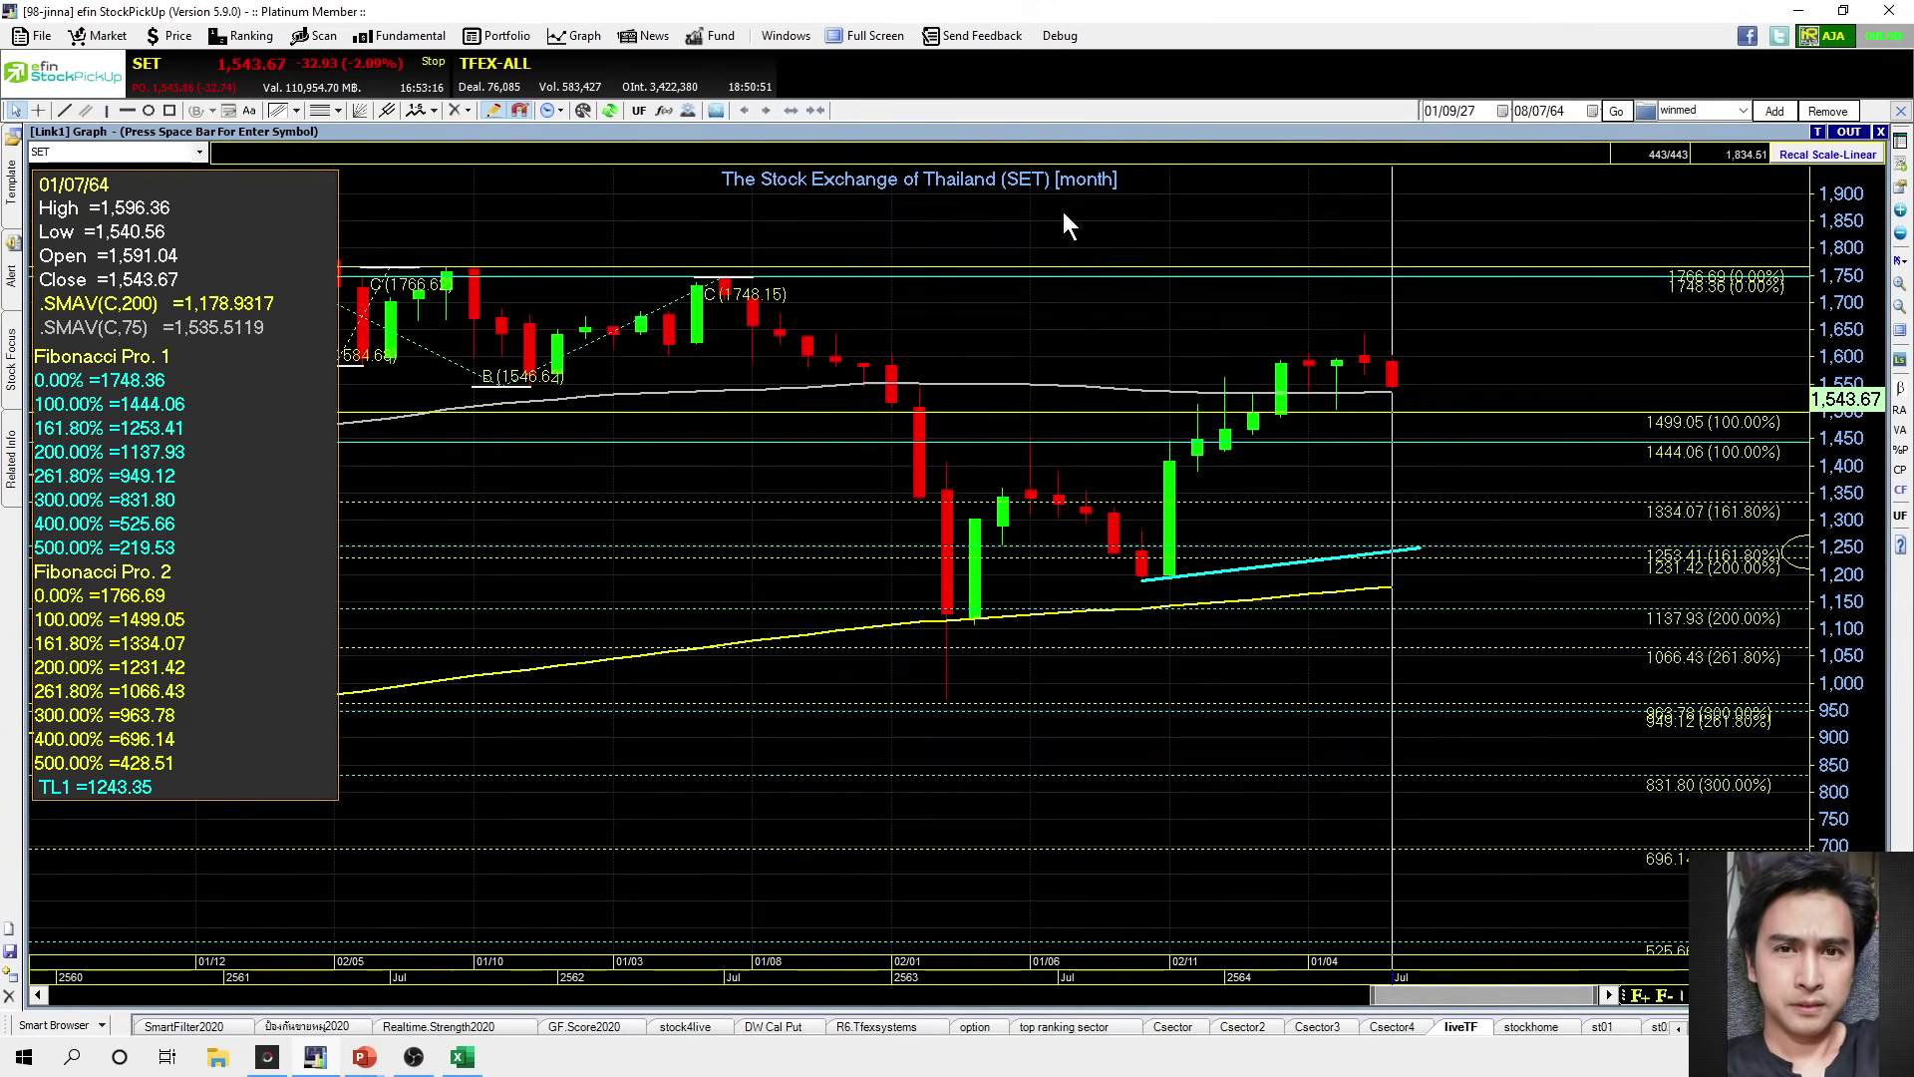
pyautogui.doubleClick(1000, 131)
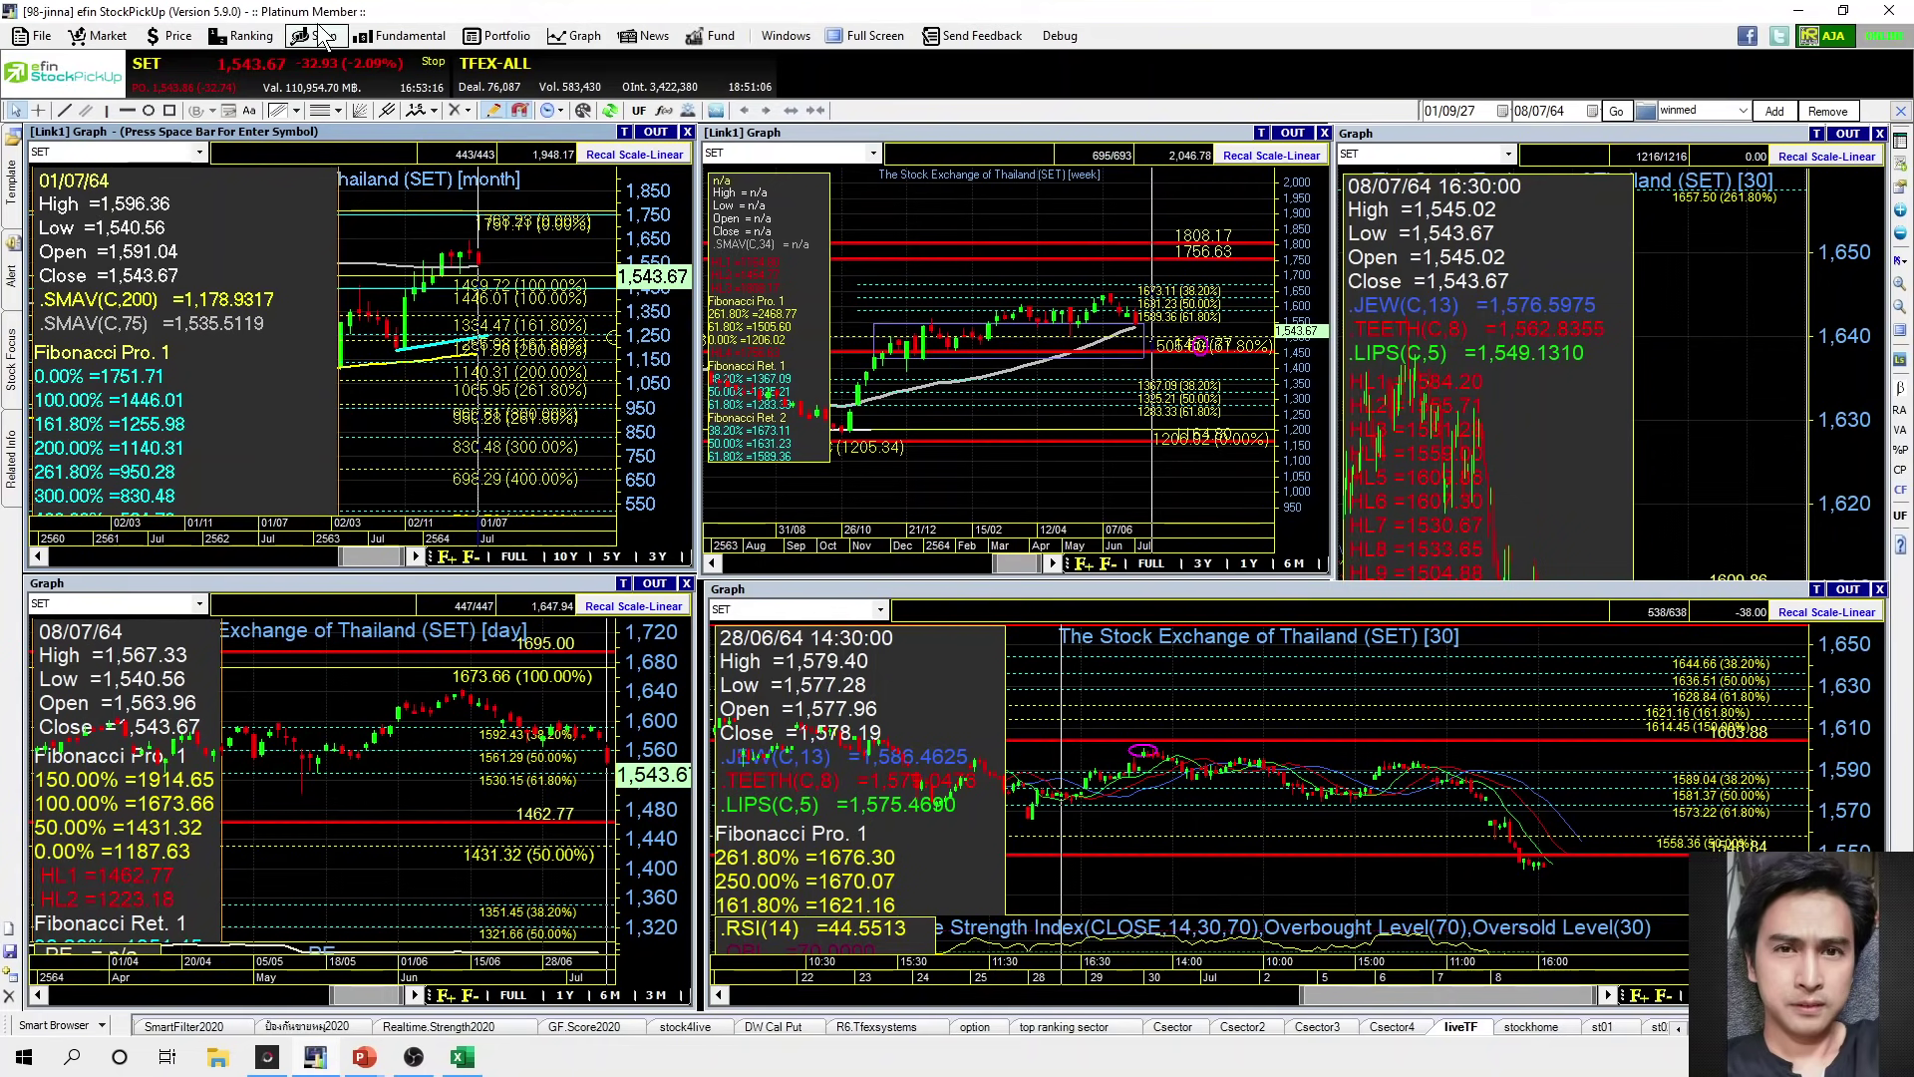
# Enlarge the SET weekly chart and extend its visible range back to June 2563
pyautogui.click(1081, 207)
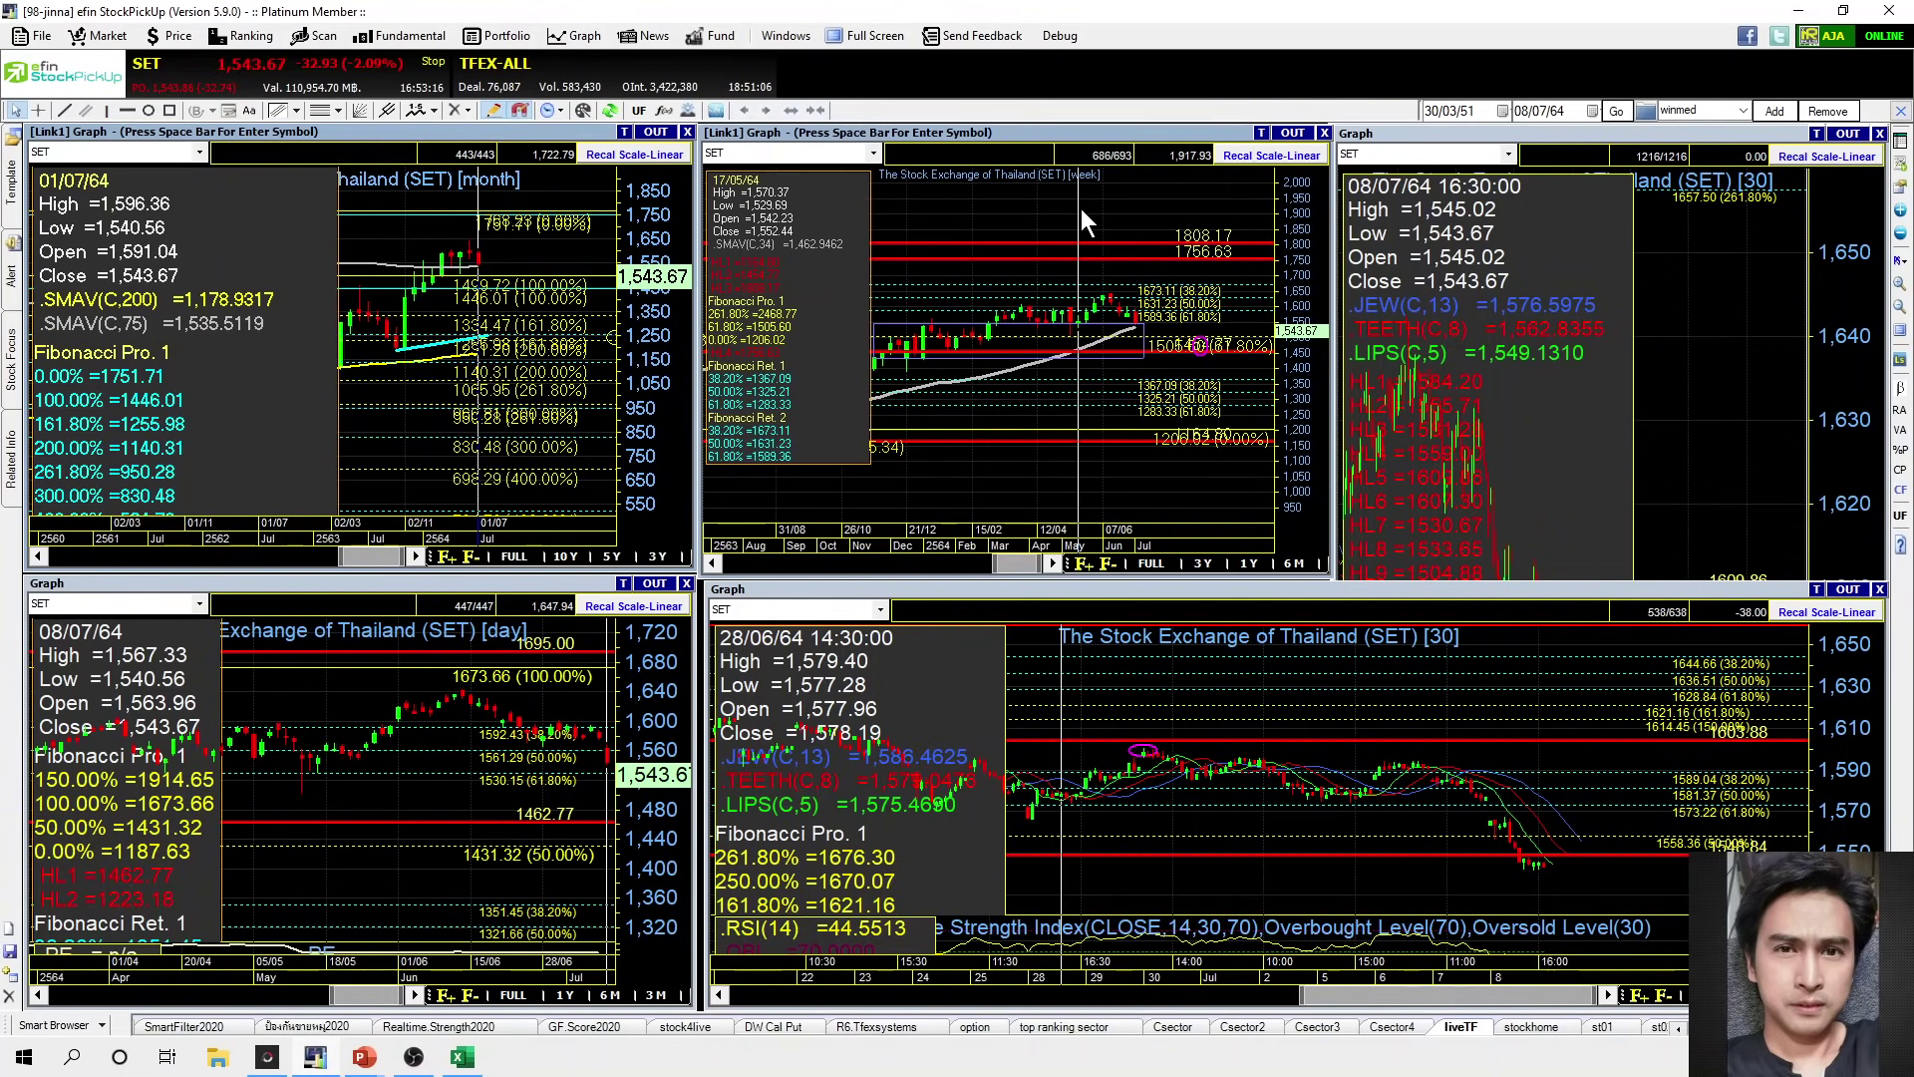
pyautogui.doubleClick(1067, 129)
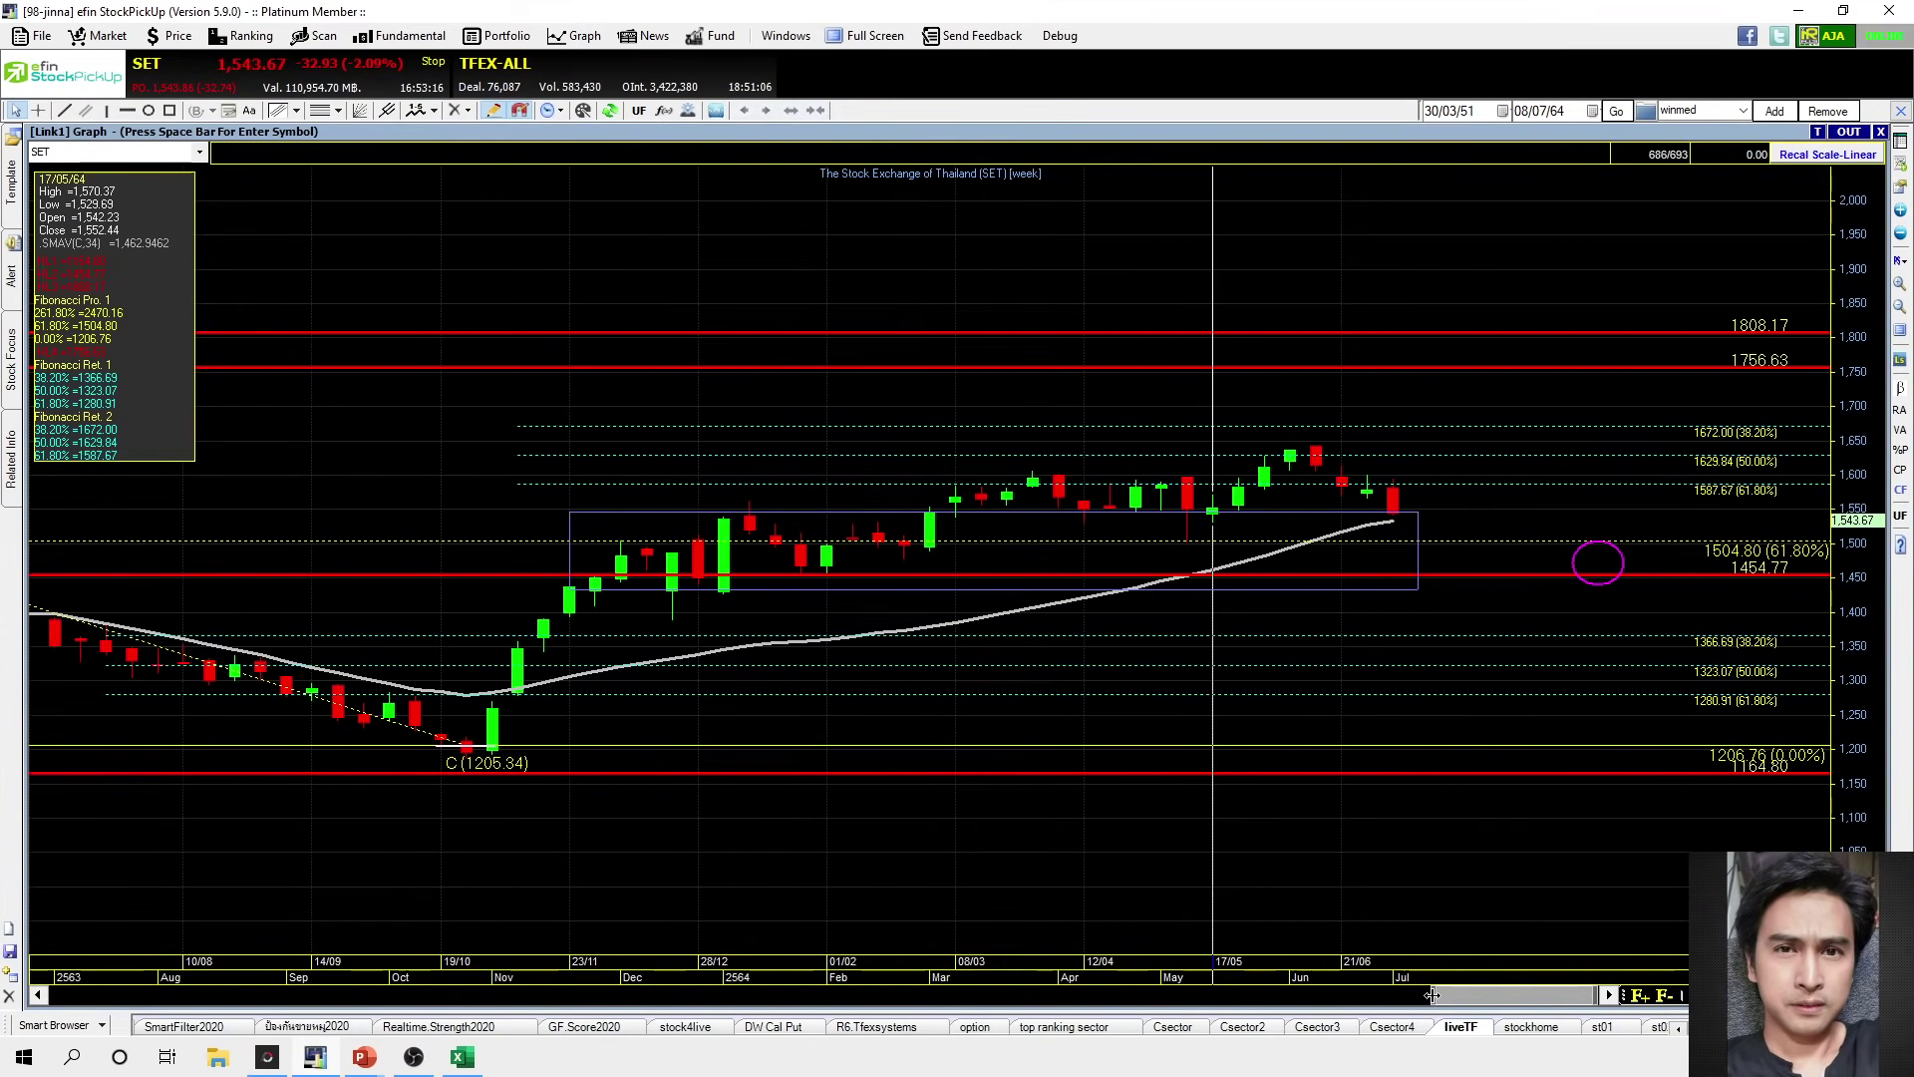
pyautogui.moveTo(1419, 995); pyautogui.dragTo(1401, 995)
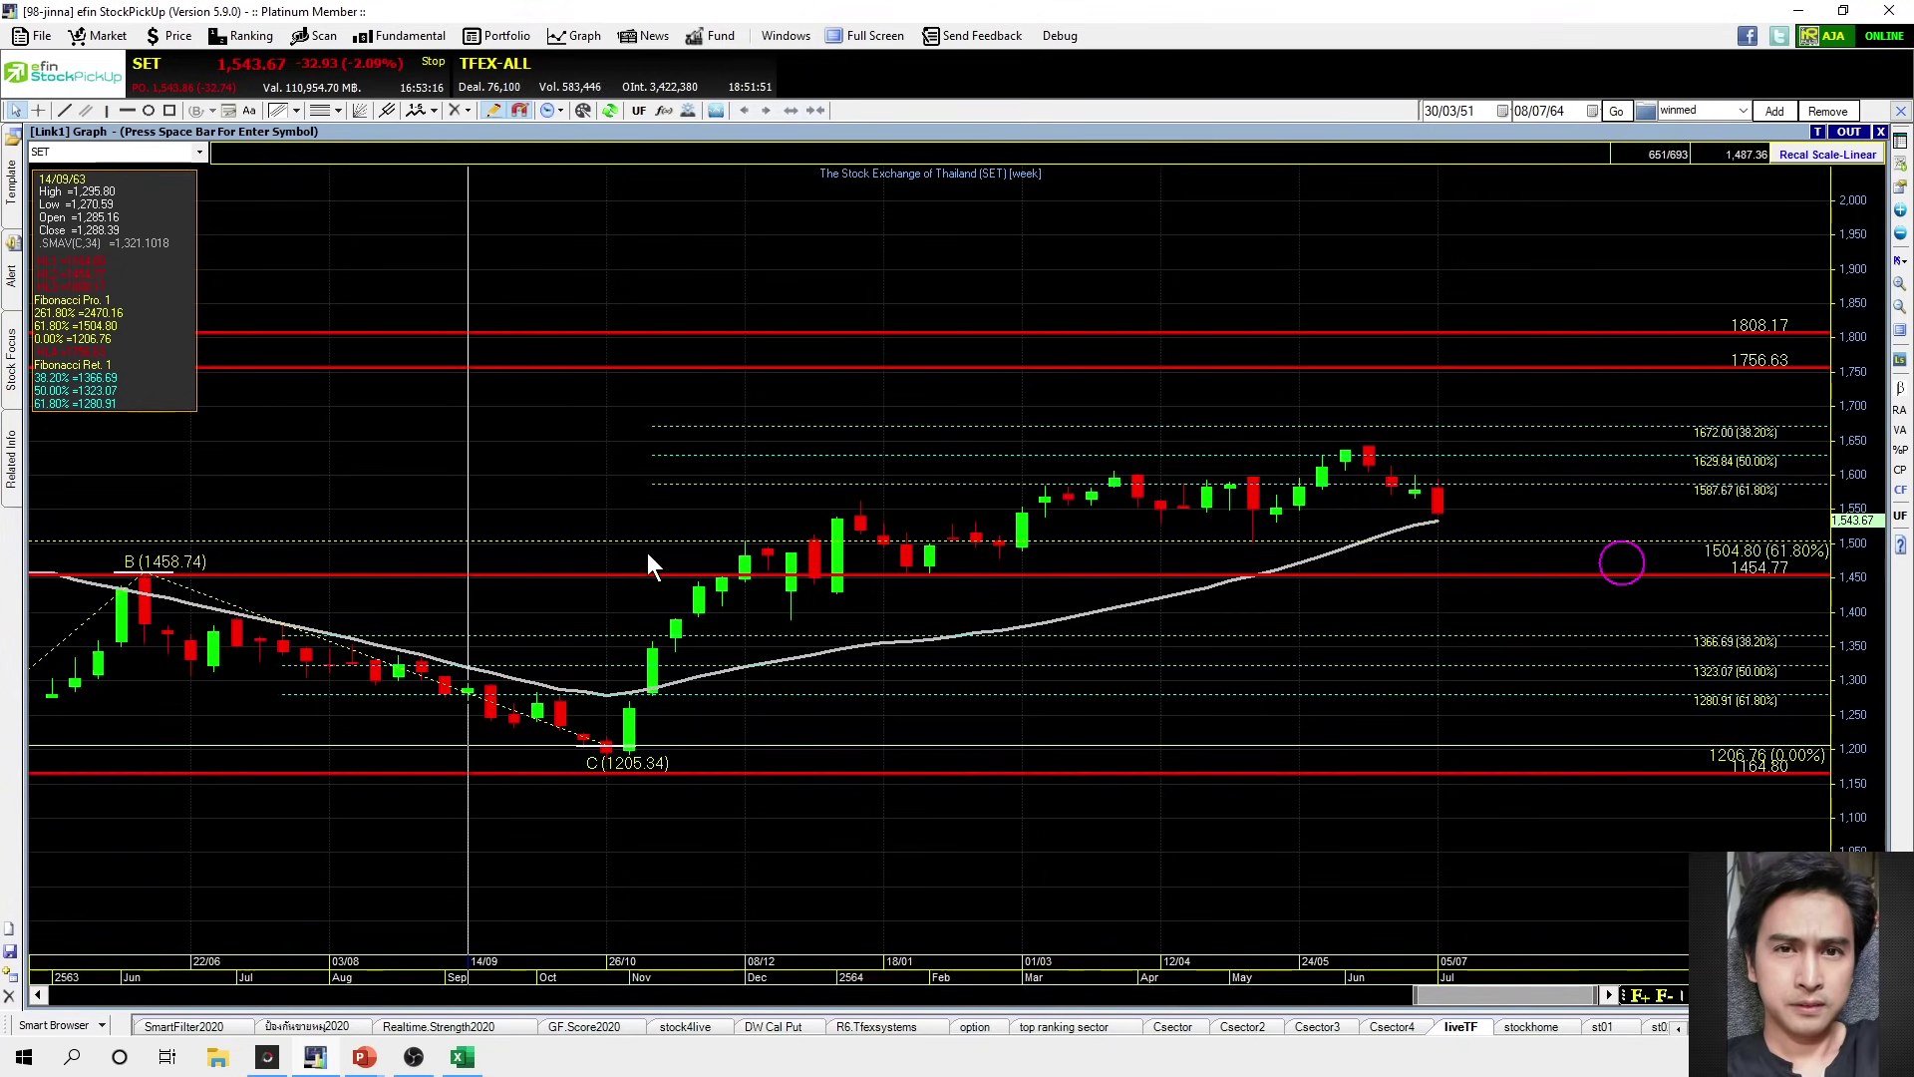
# Draw a rising trend line under the weekly lows from about 1,407 in late November 2563 to about 1,586 beyond the latest candle
pyautogui.click(572, 468)
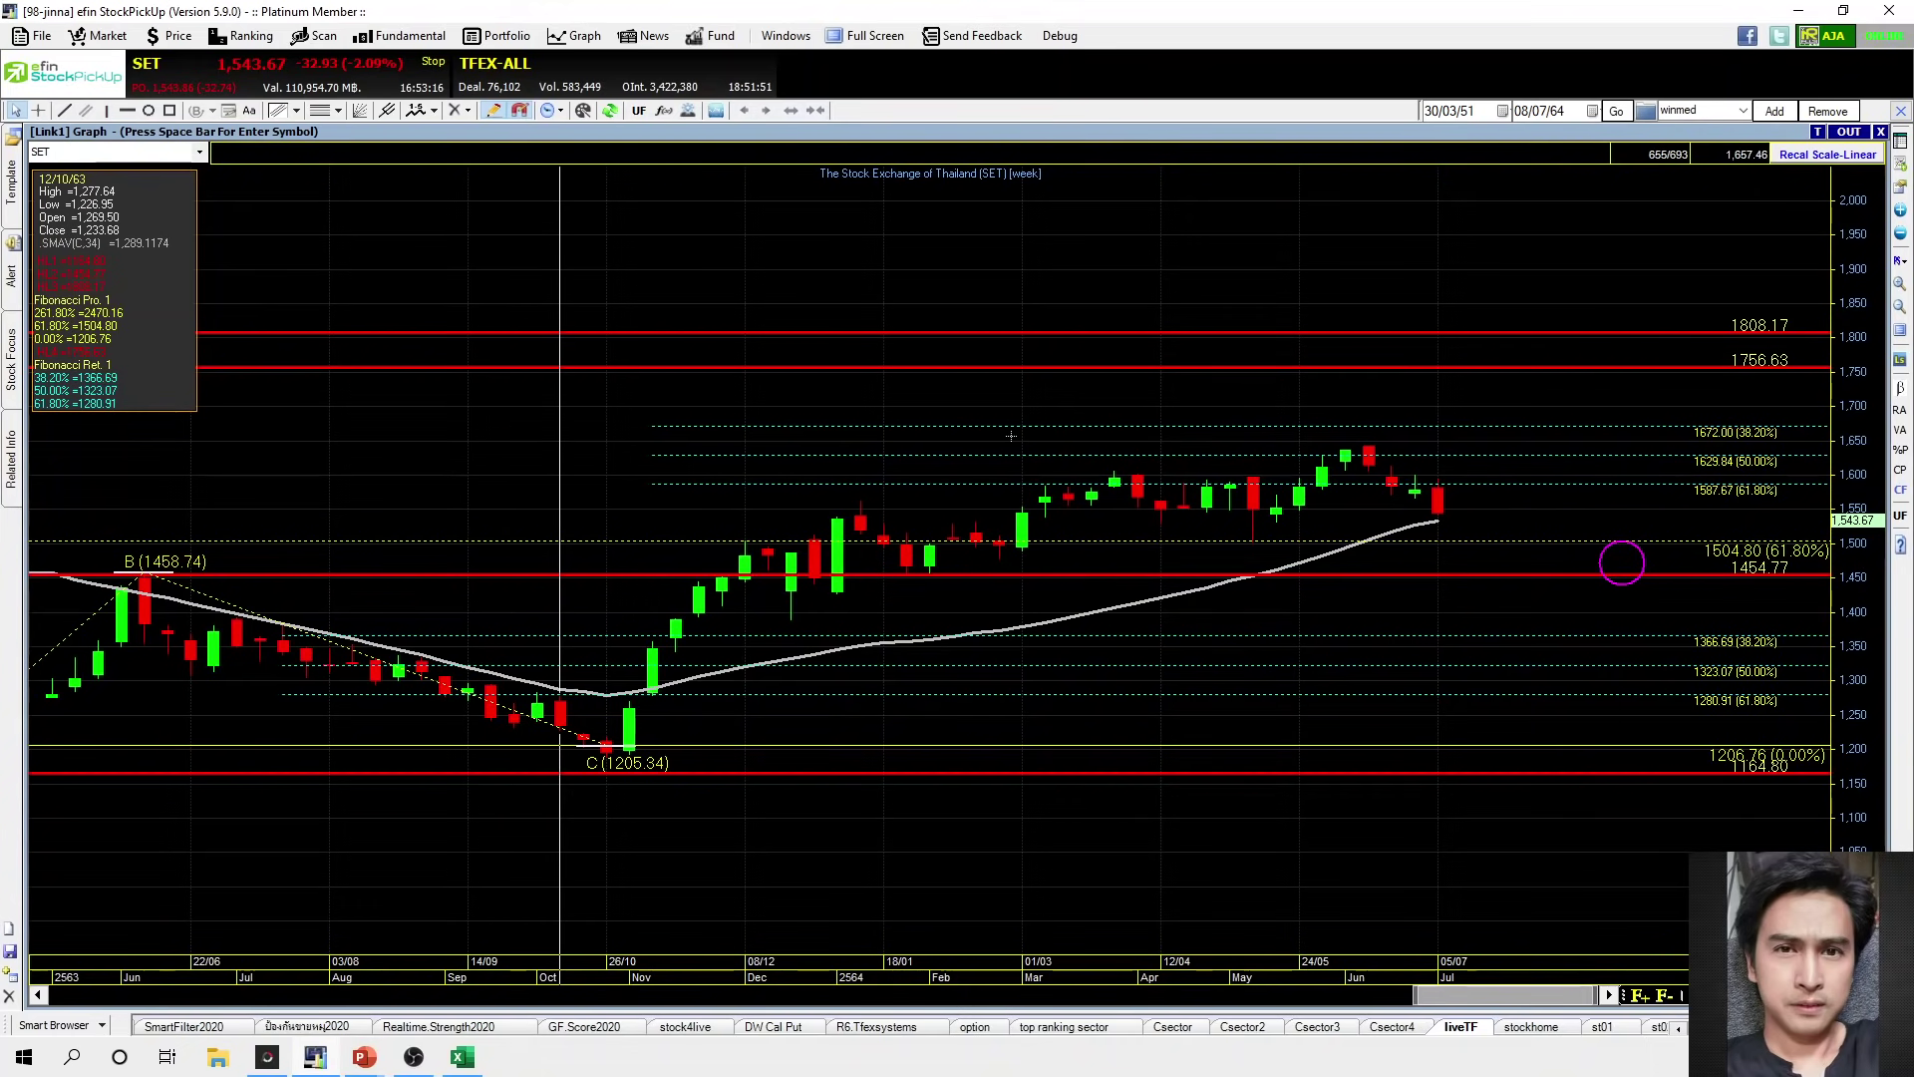
pyautogui.click(313, 462)
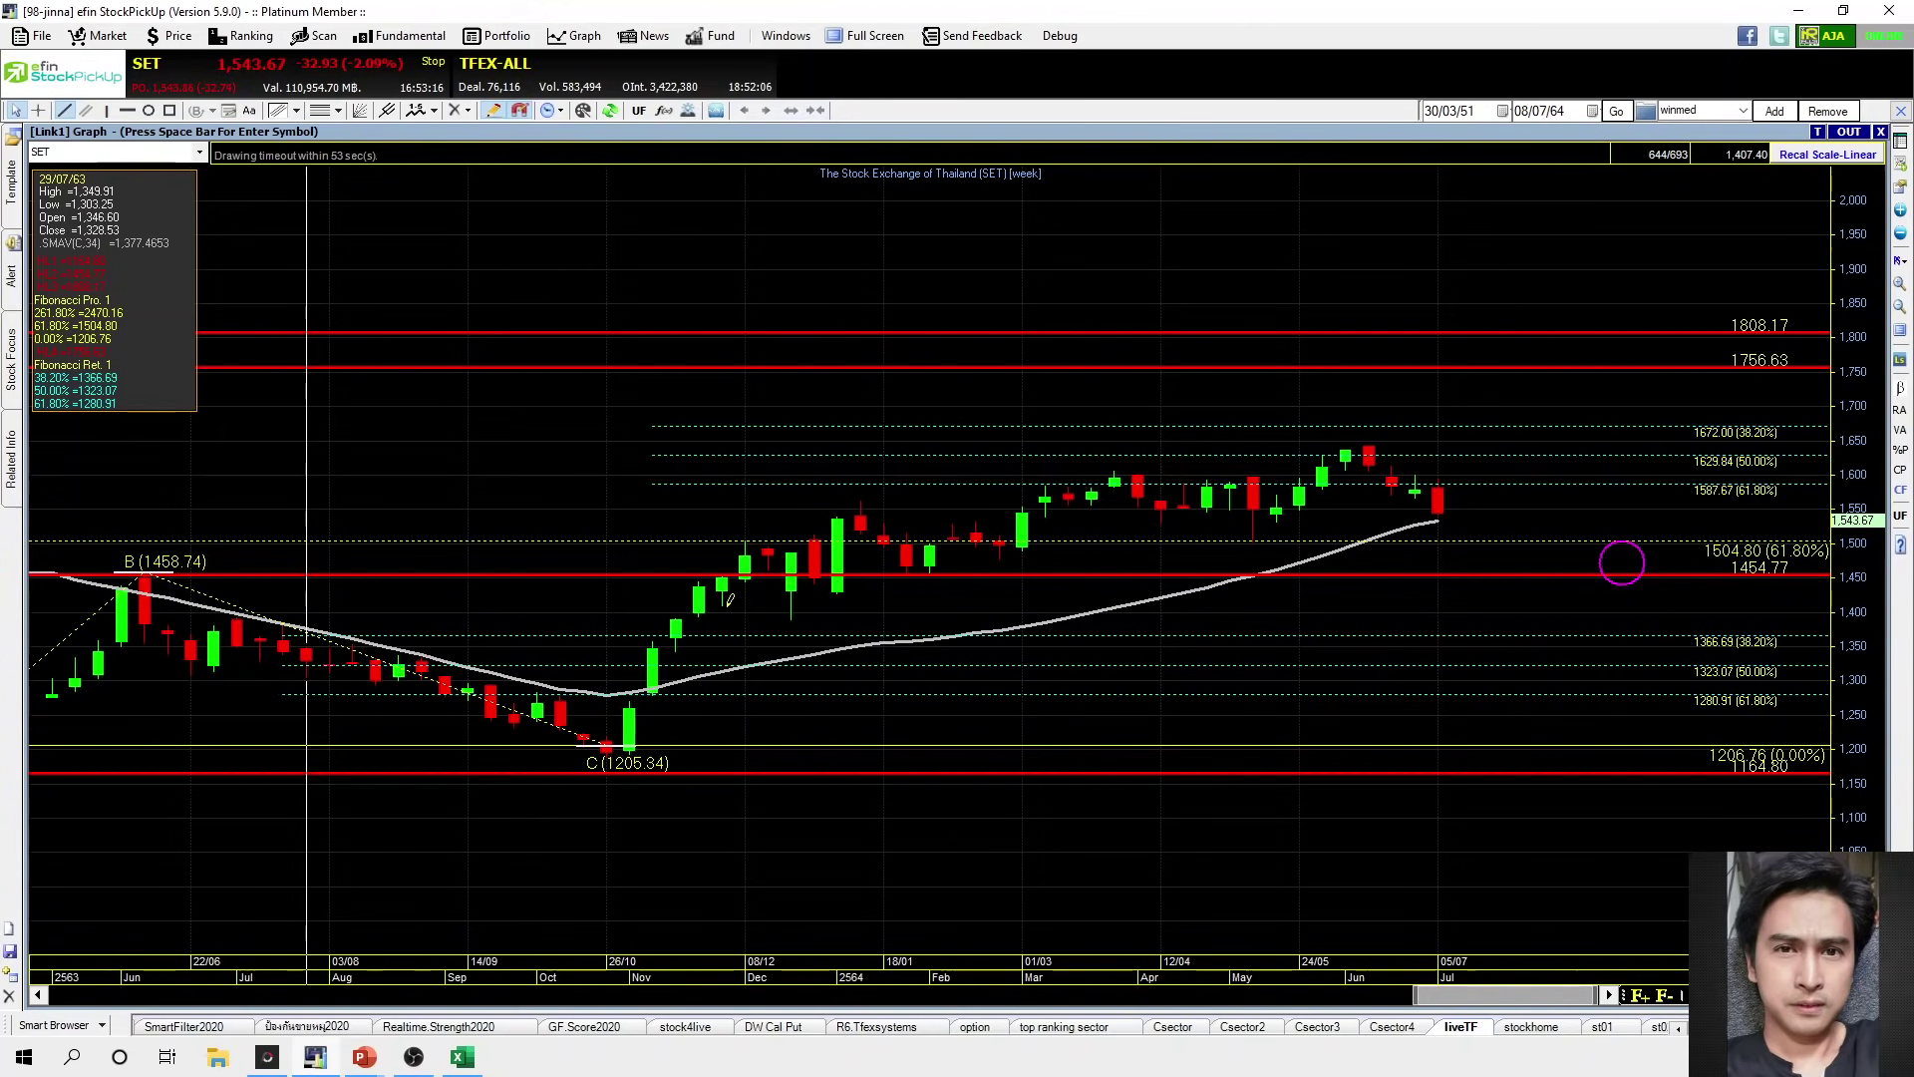
pyautogui.moveTo(724, 605)
pyautogui.mouseDown()
pyautogui.moveTo(1795, 488)
pyautogui.moveTo(1707, 484)
pyautogui.mouseUp()
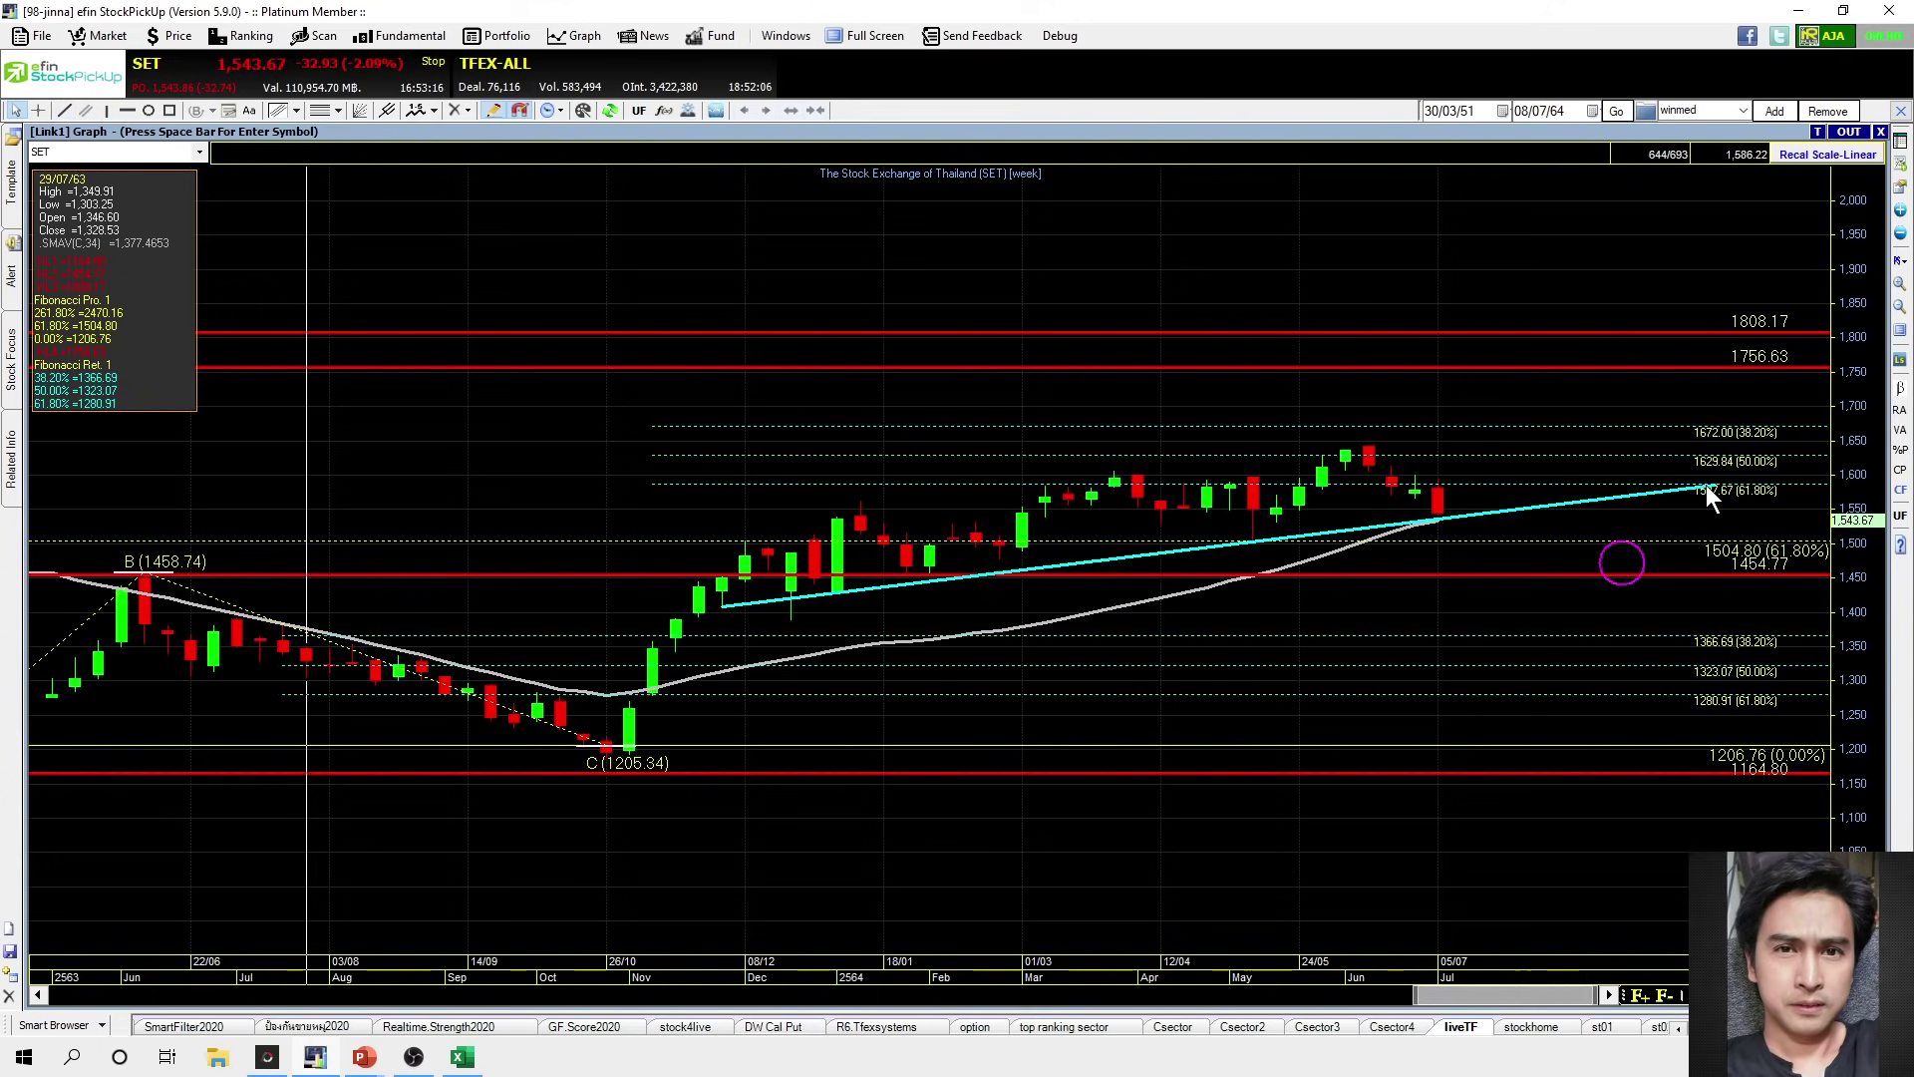
# Create a parallel copy of the rising trend line and place it along the weekly highs, from about 1,532 to about 1,709
pyautogui.click(38, 995)
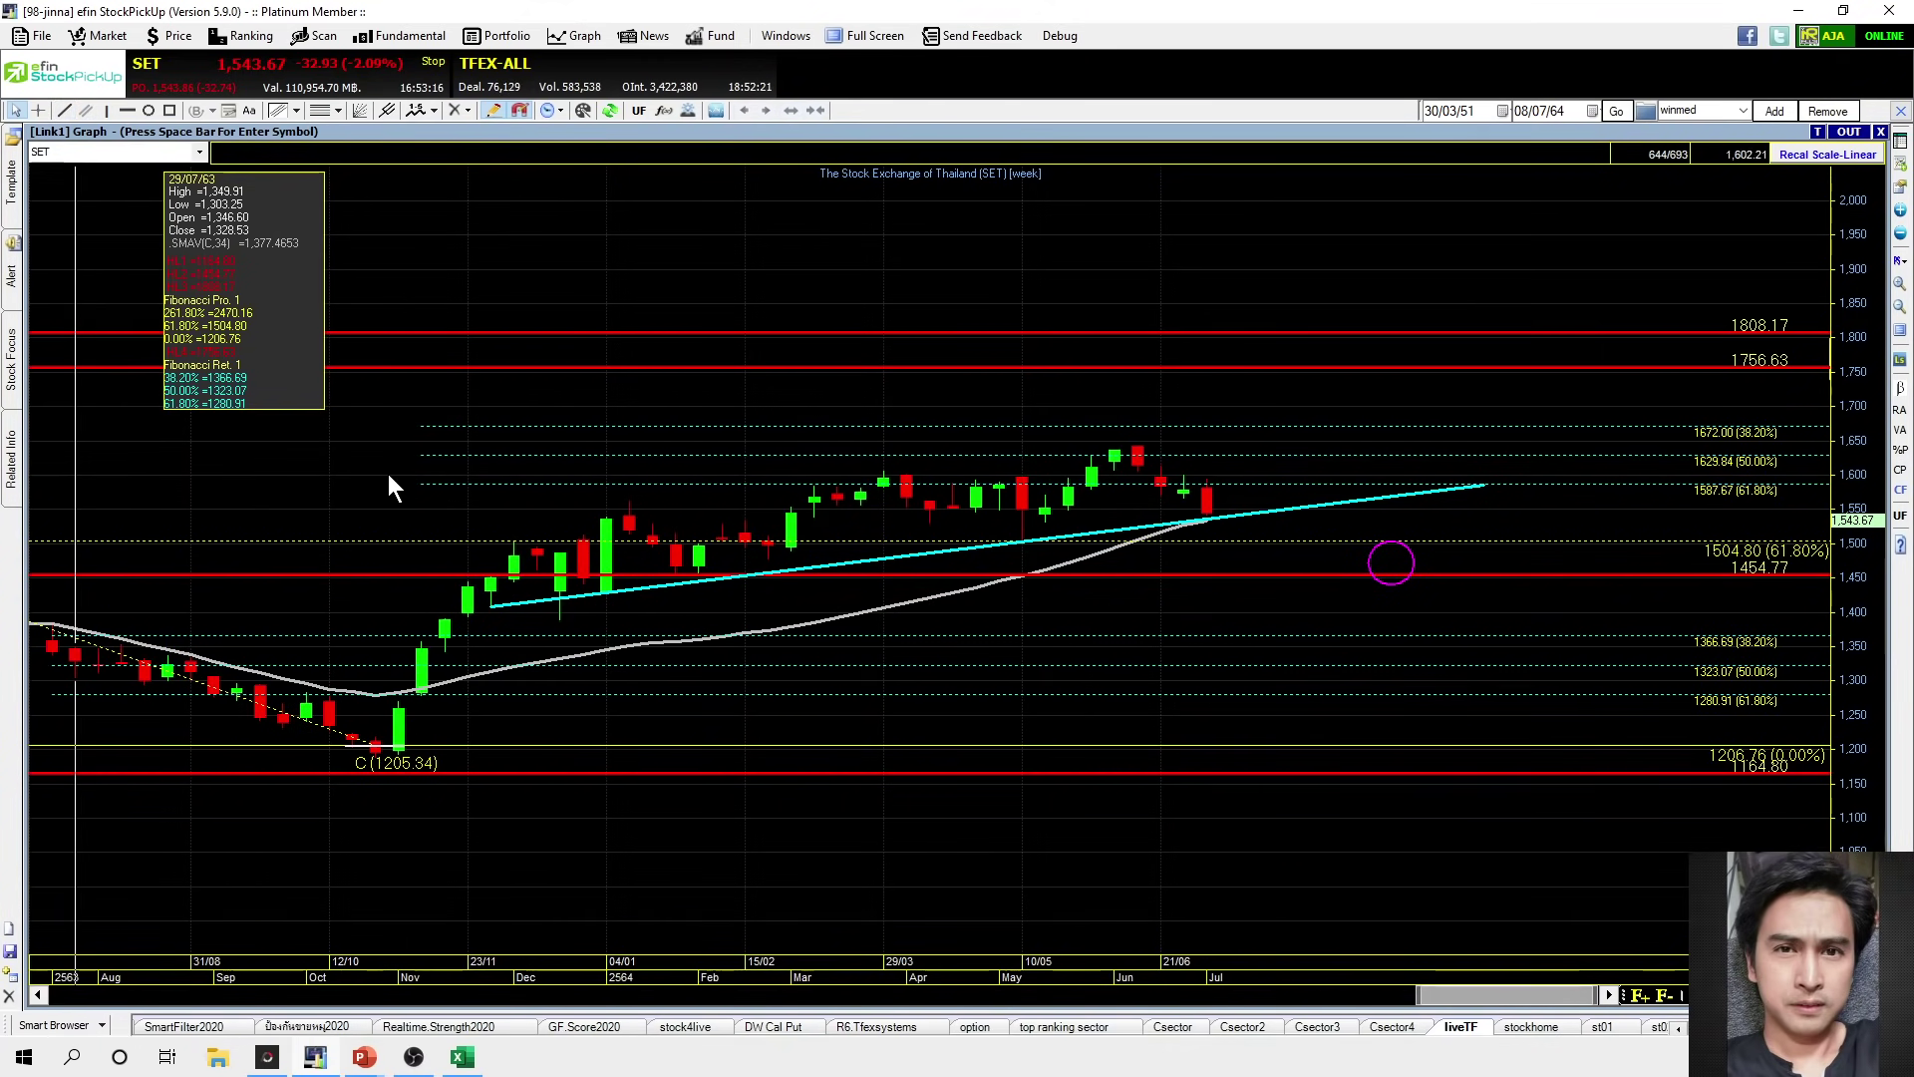
pyautogui.click(355, 489)
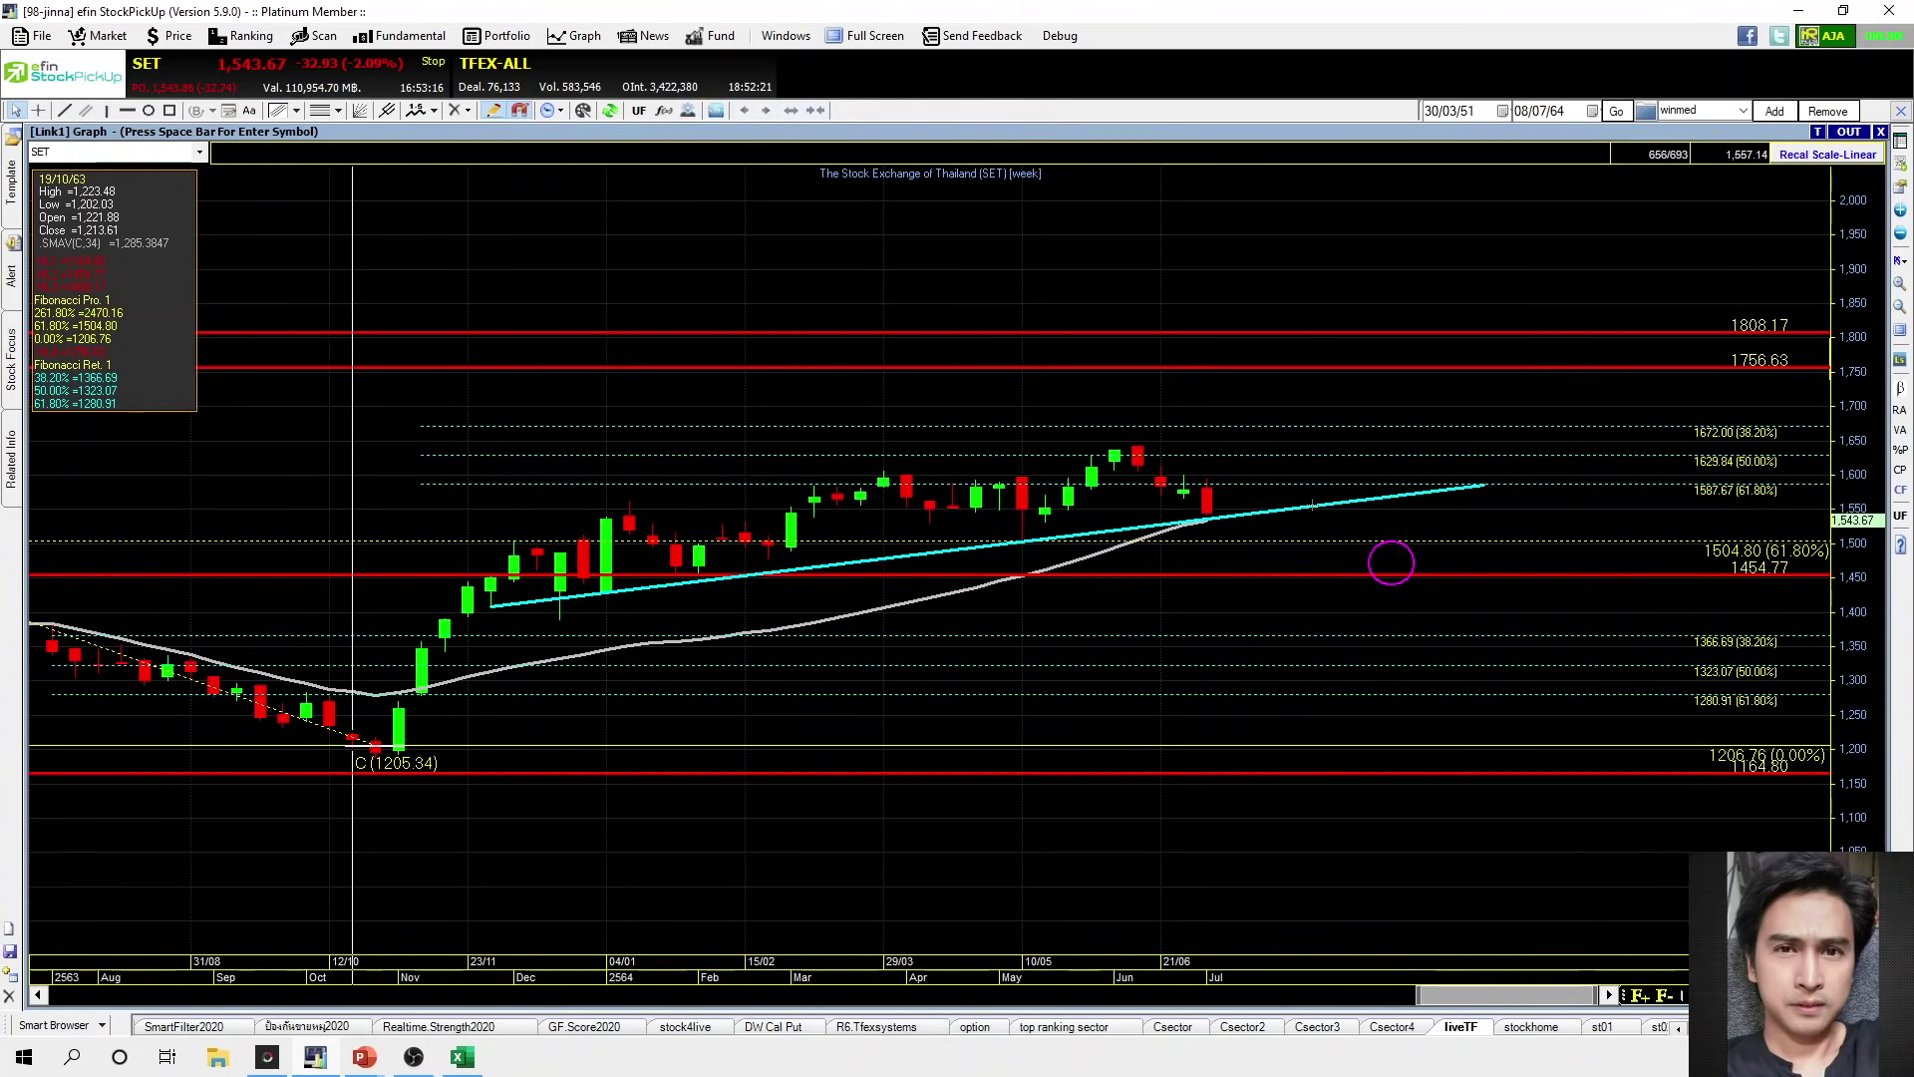
pyautogui.rightClick(1295, 512)
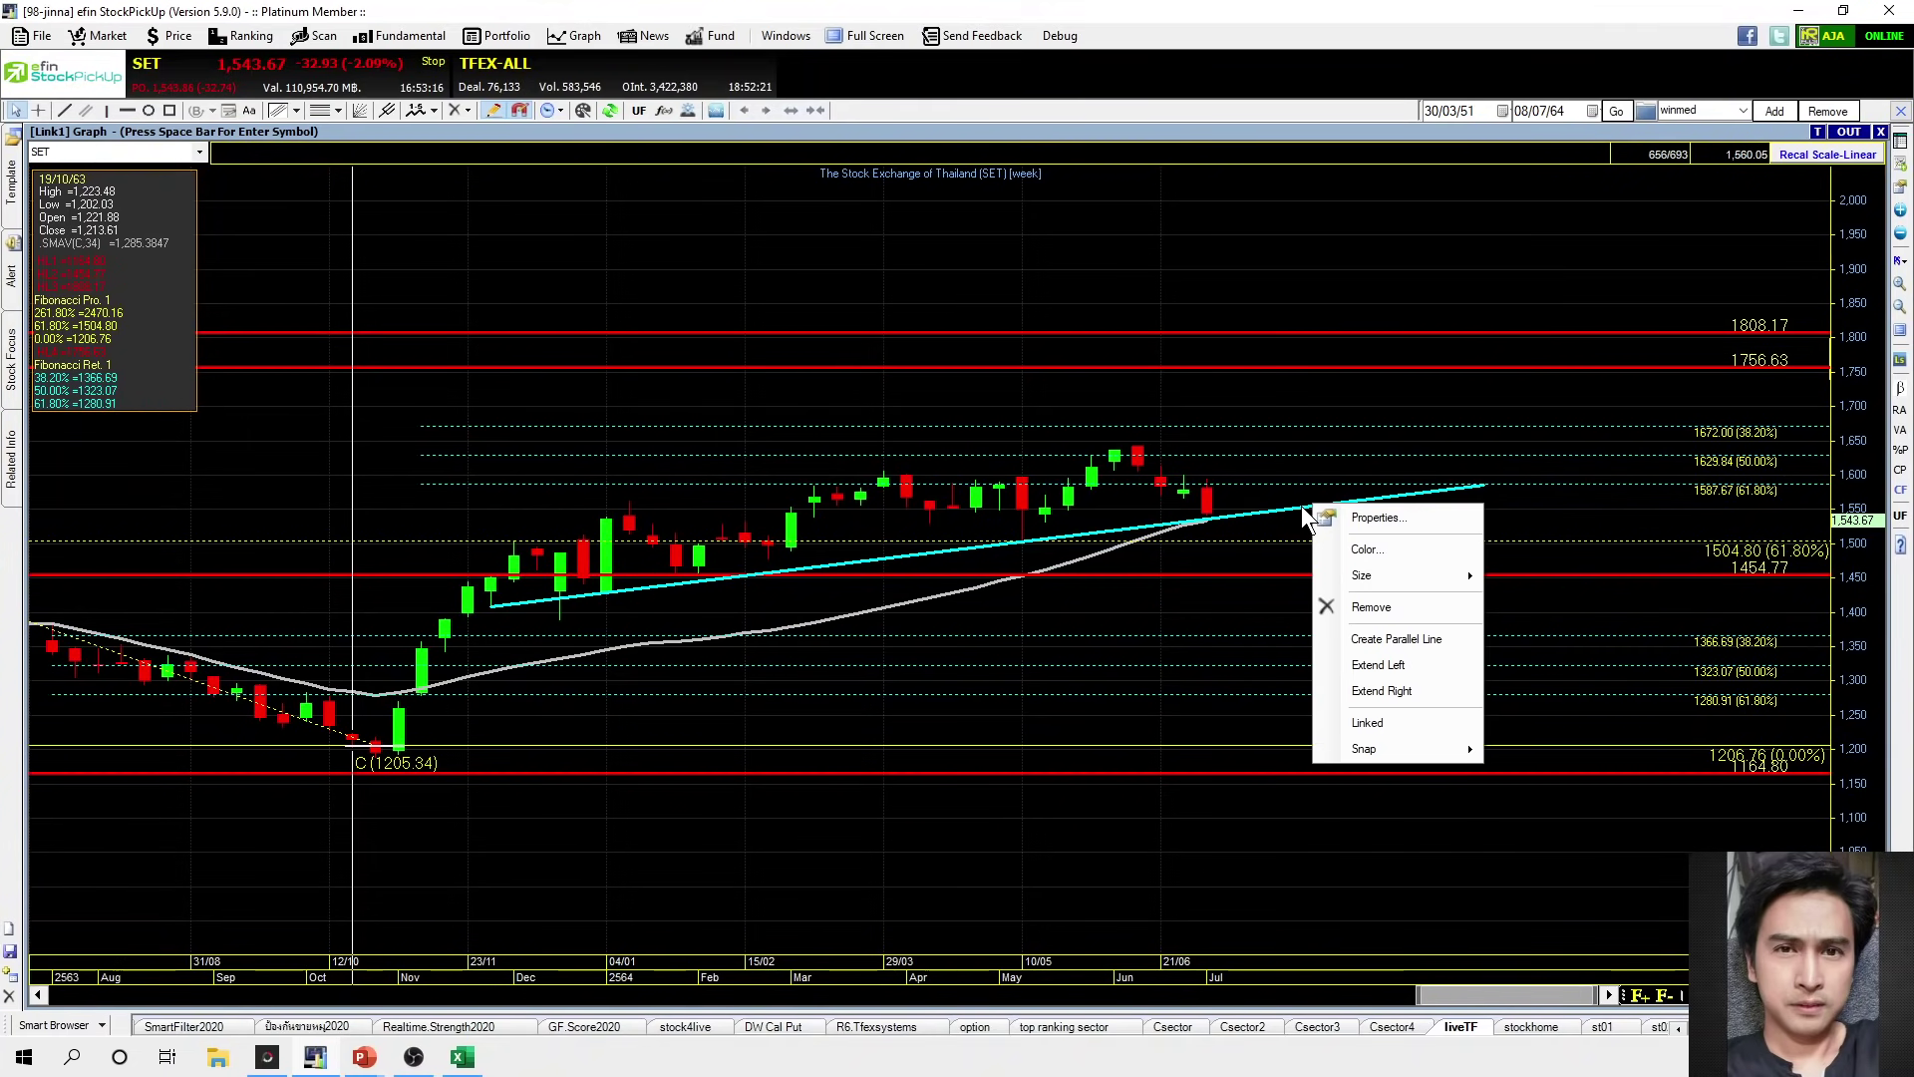
pyautogui.click(261, 448)
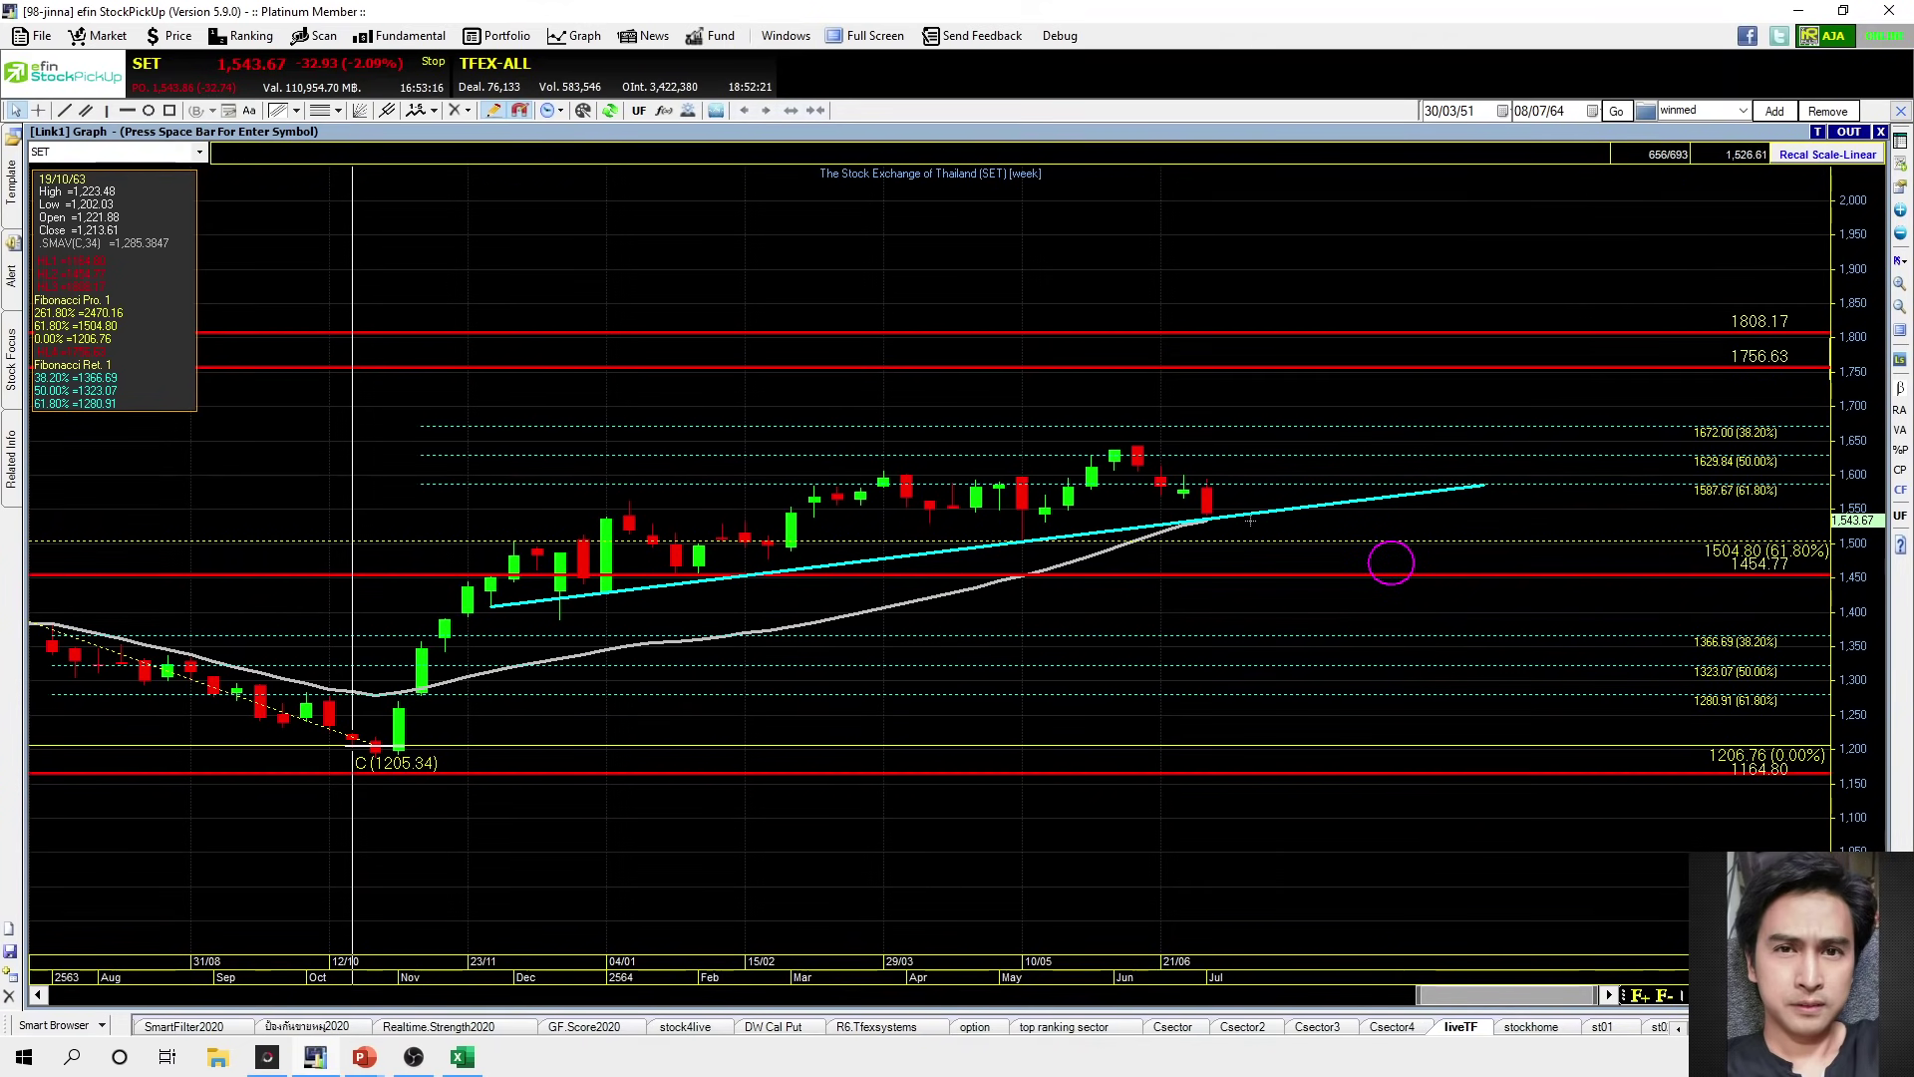
pyautogui.rightClick(1282, 511)
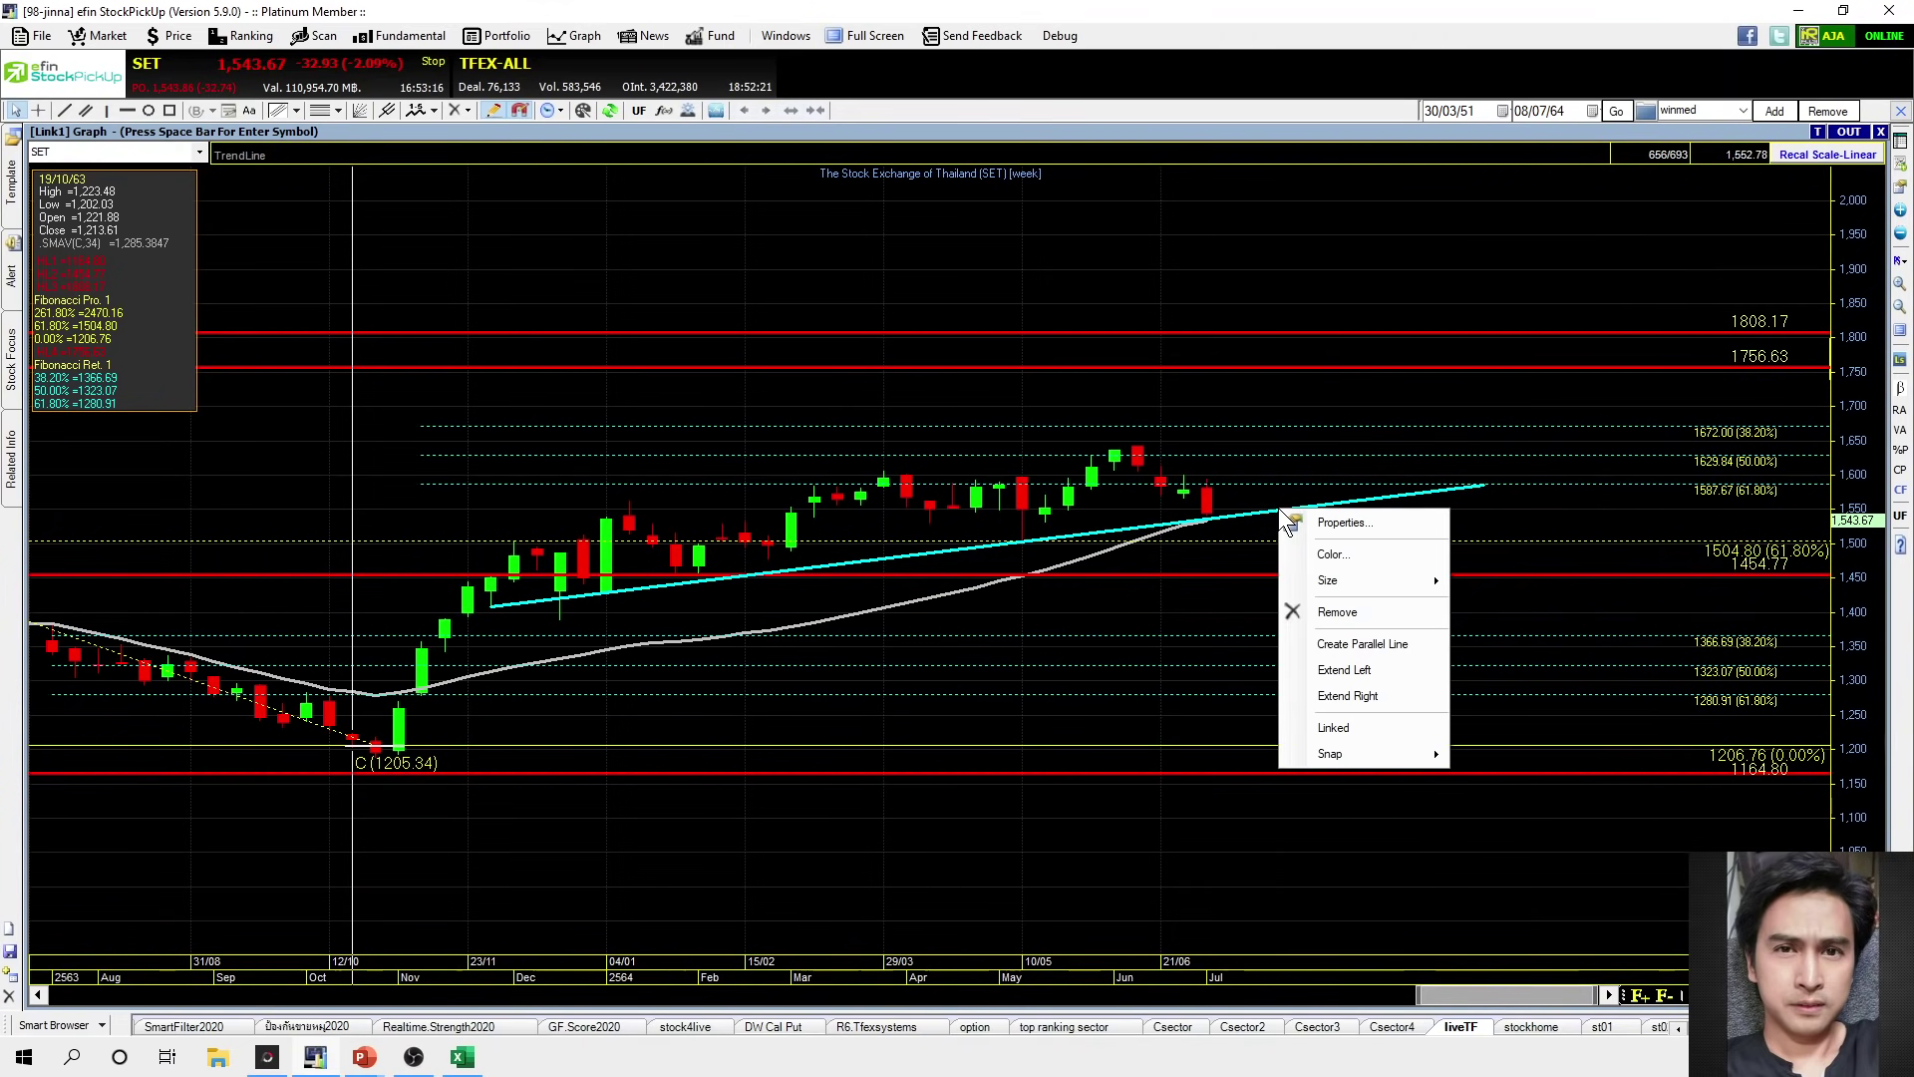
pyautogui.click(1358, 643)
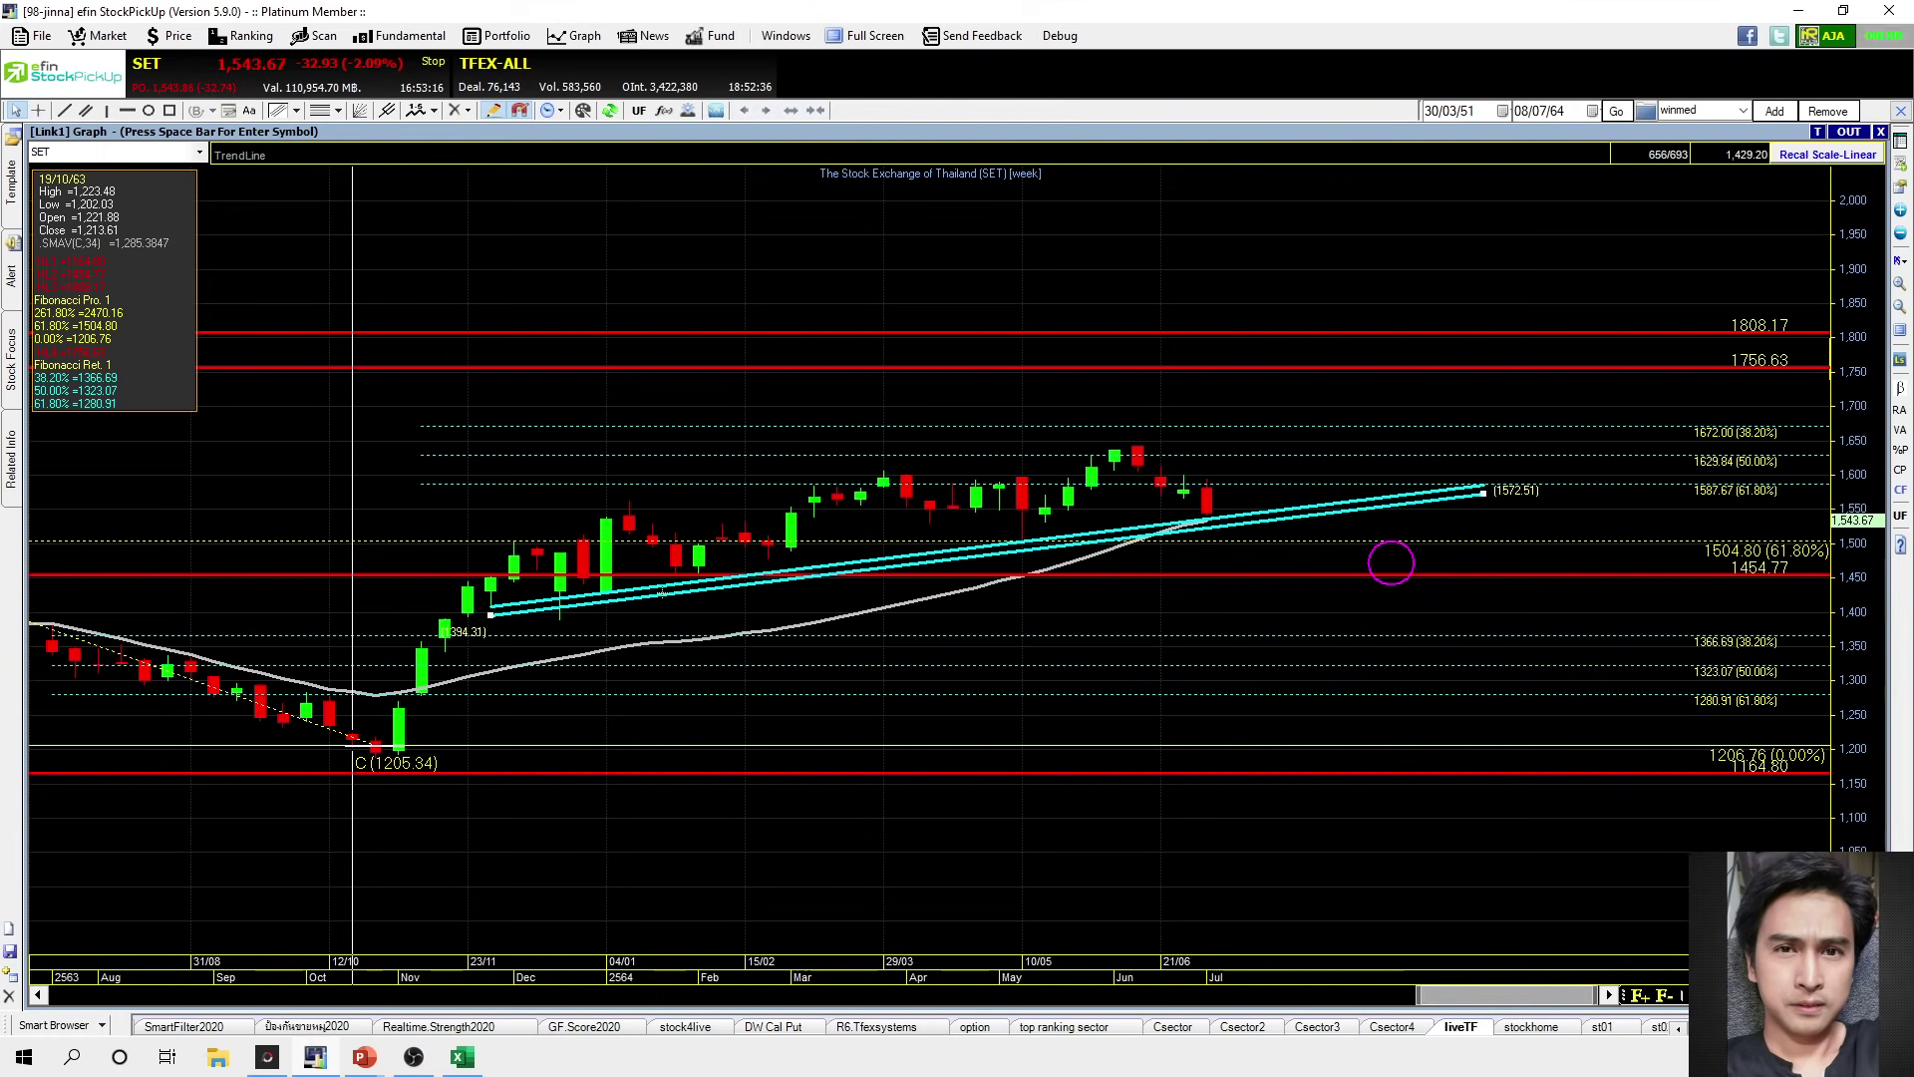
pyautogui.moveTo(744, 583); pyautogui.dragTo(628, 513)
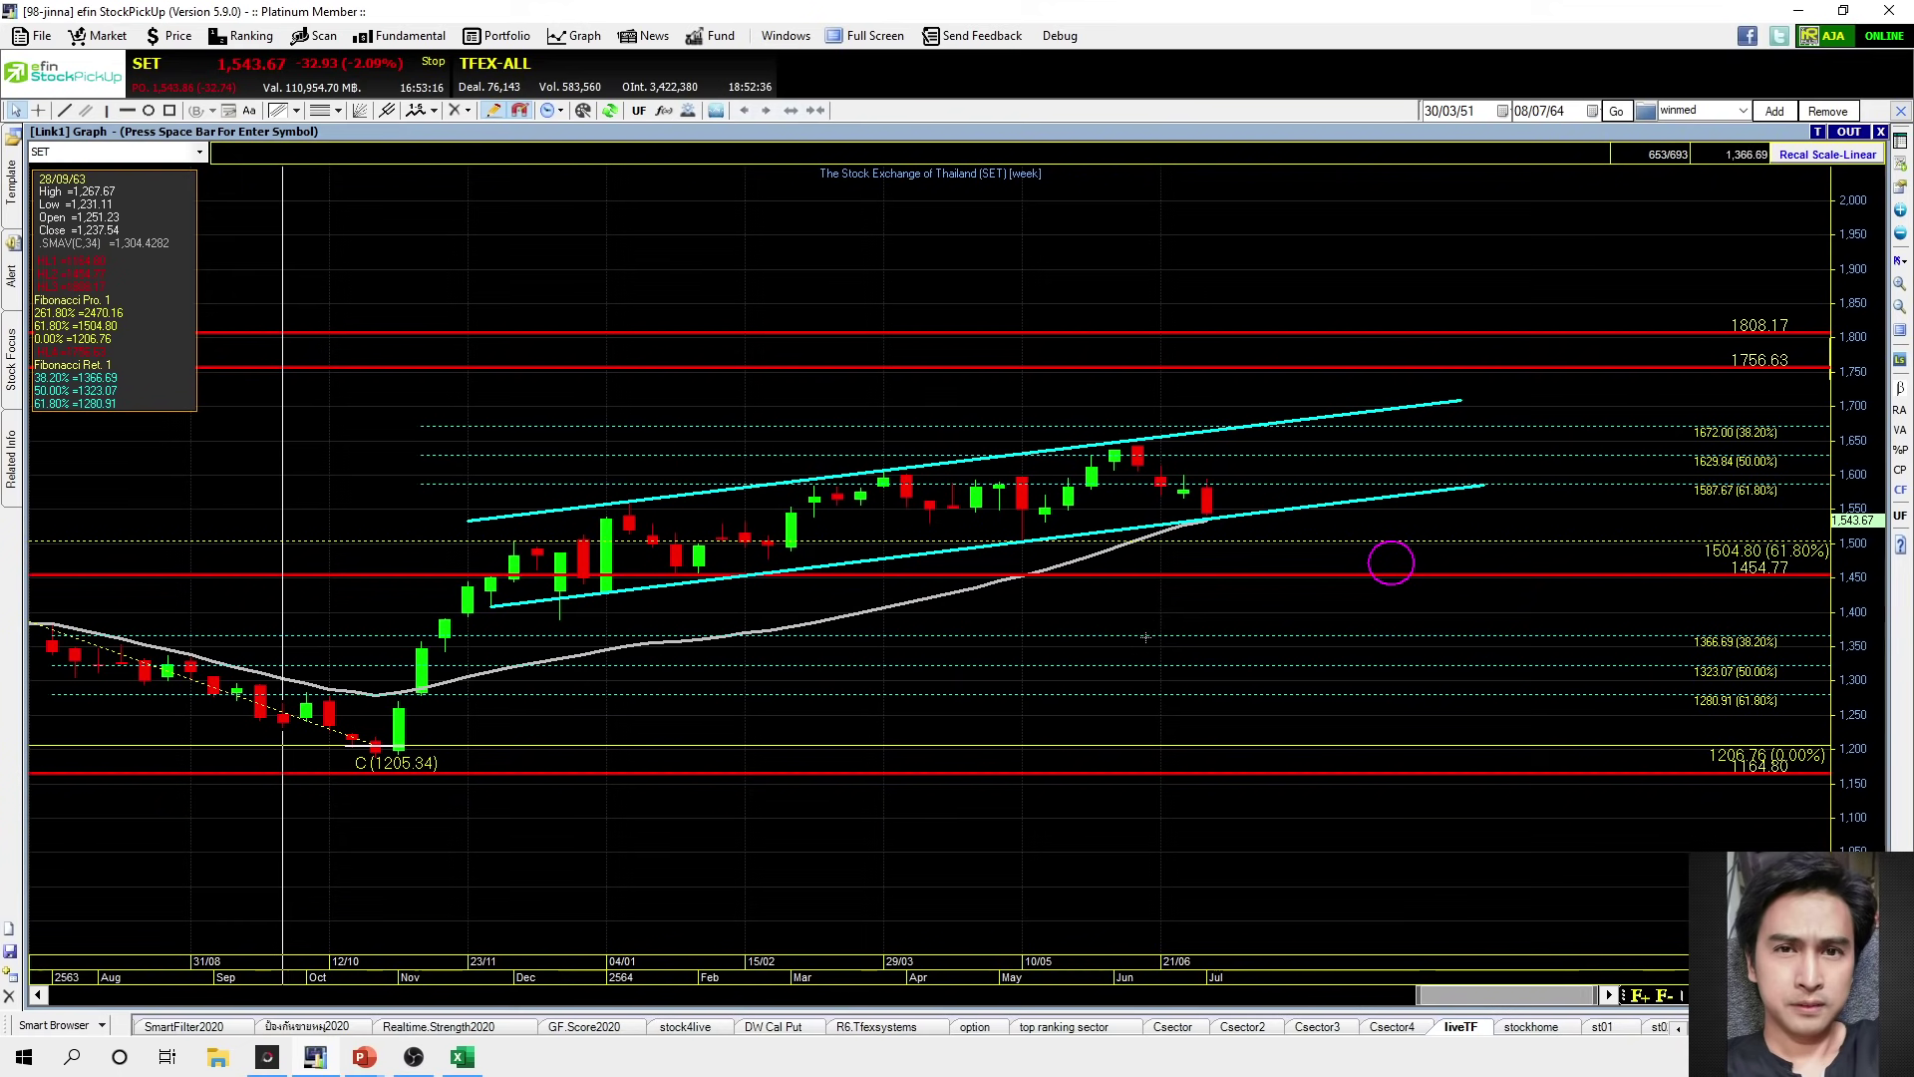
# Add a second parallel of the lower trend line and place it slightly below, touching the lowest December 2563 wick
pyautogui.rightClick(1290, 507)
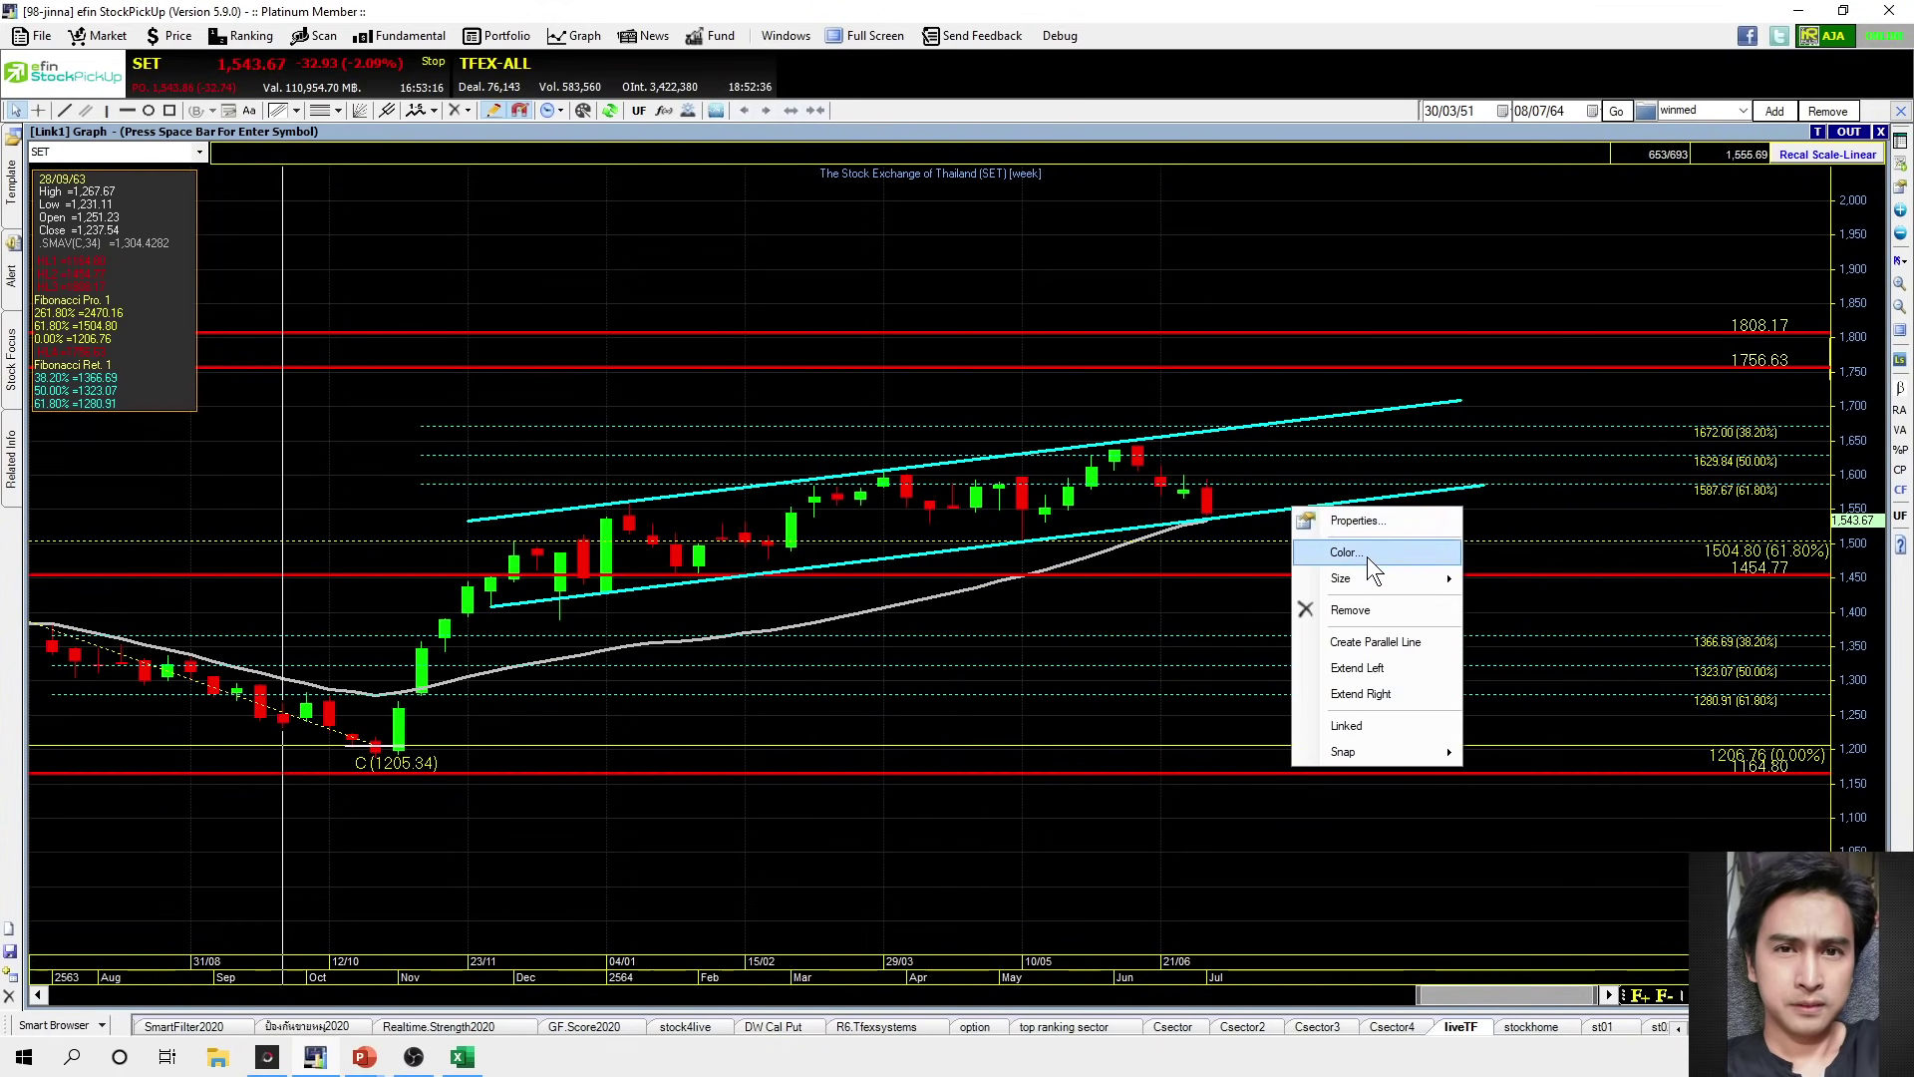
pyautogui.click(1390, 643)
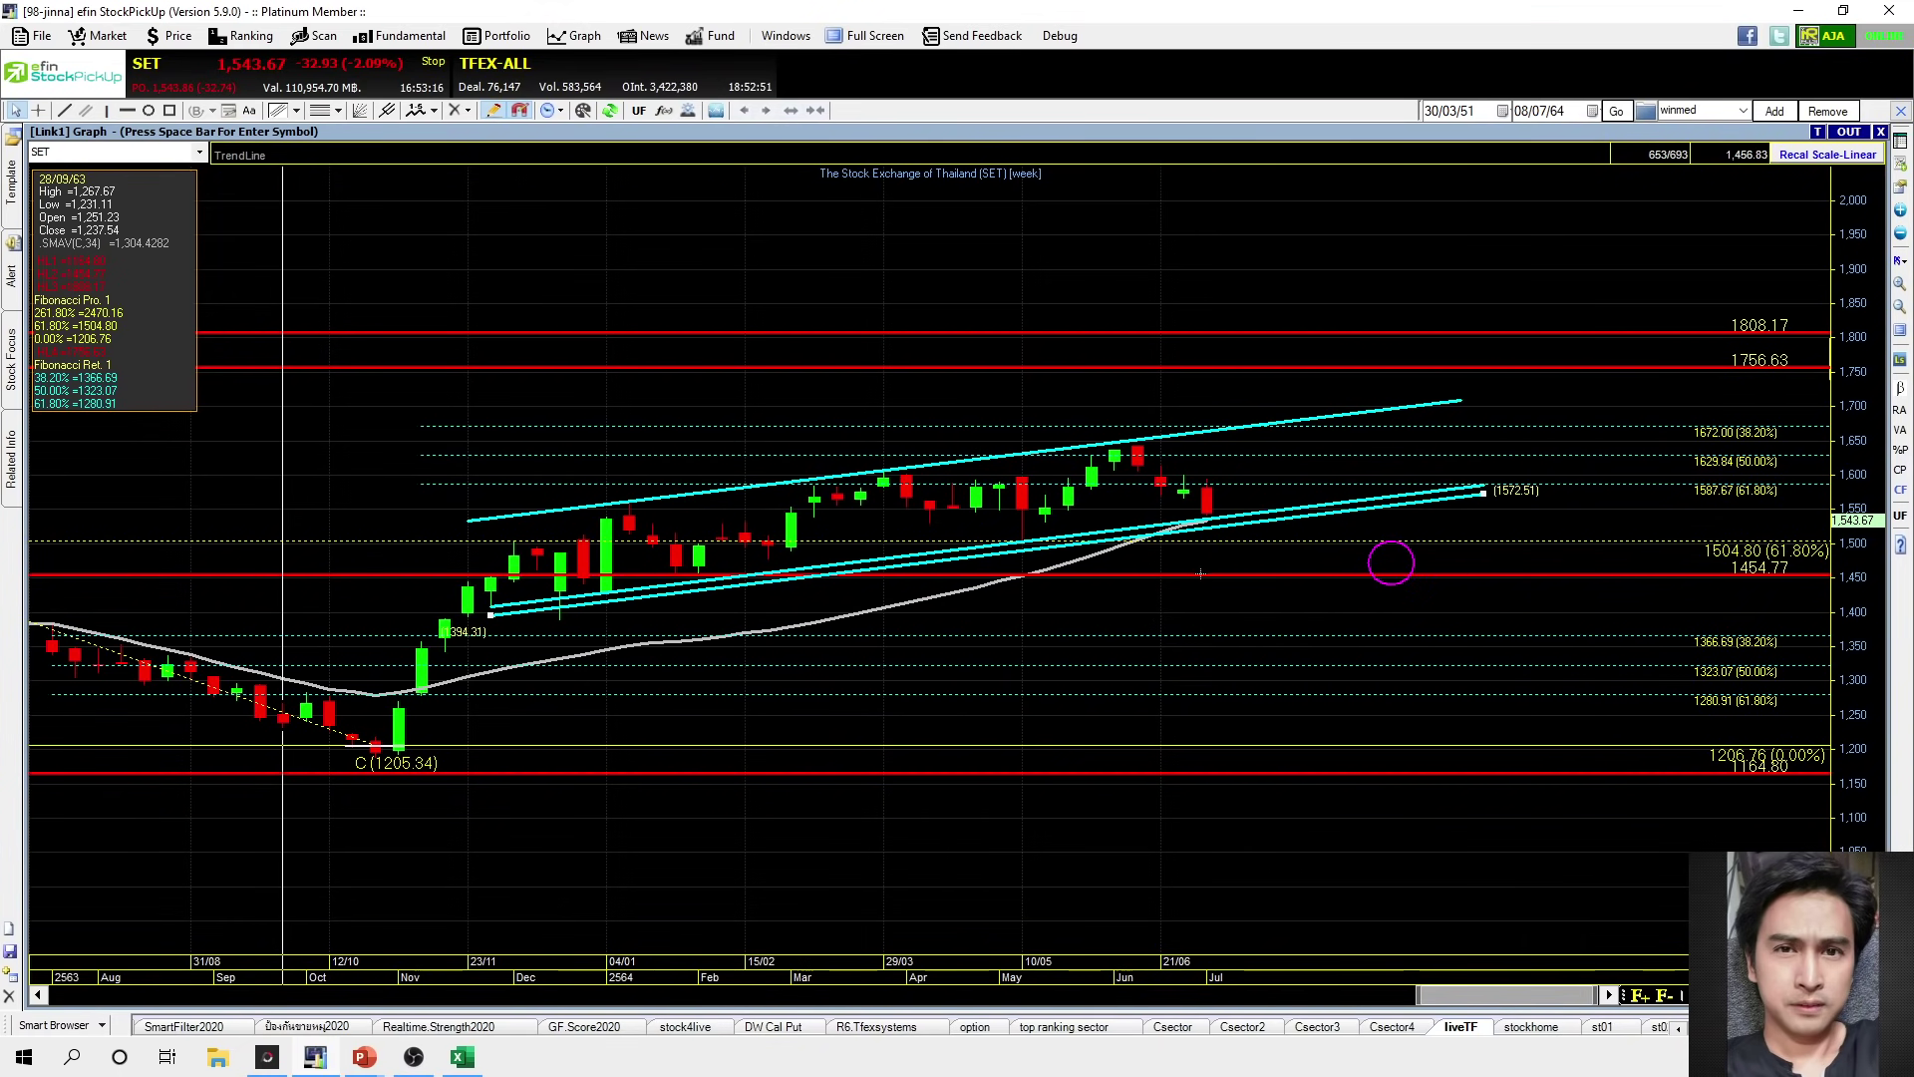
pyautogui.click(1254, 524)
pyautogui.moveTo(1264, 545); pyautogui.dragTo(999, 565)
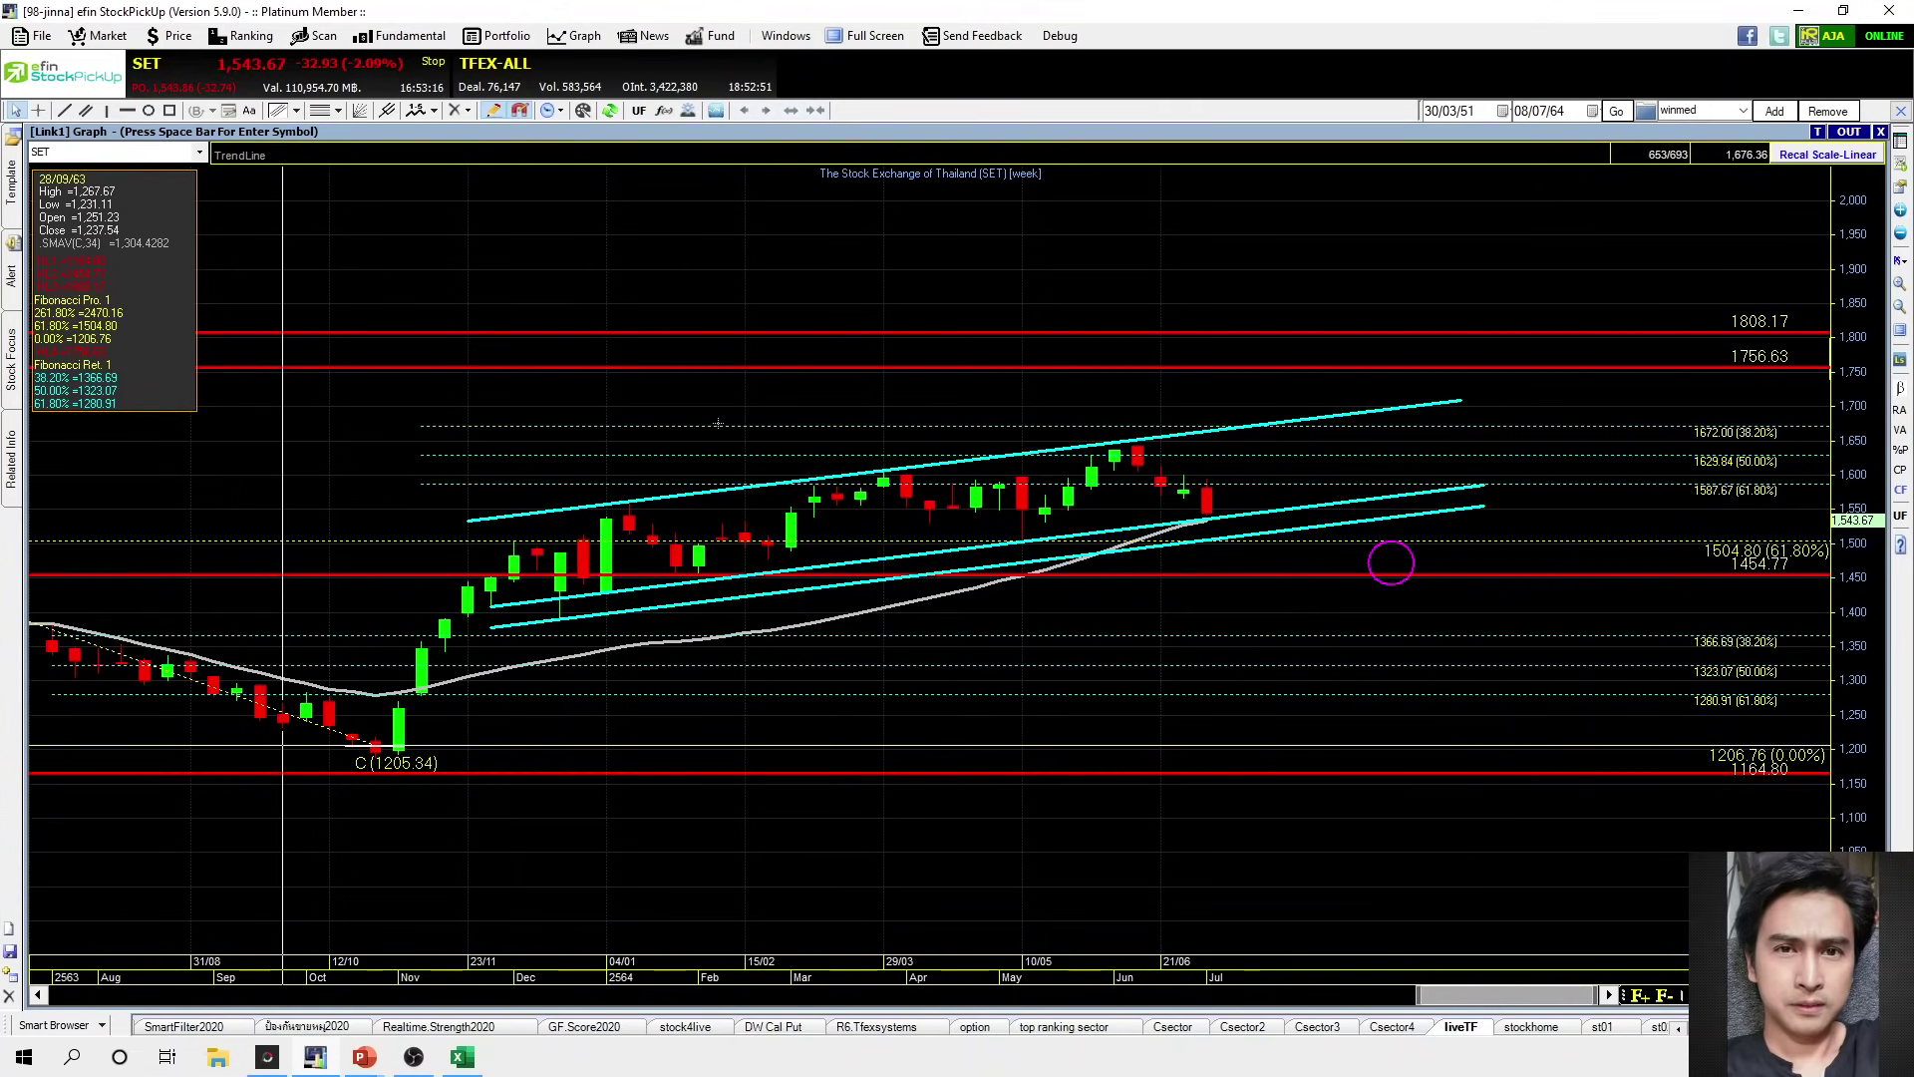
# Delete the two Fibonacci retracements, at the 1,587–1,672 levels and the 1,280–1,366 levels, from the SET weekly chart
pyautogui.moveTo(420, 576); pyautogui.dragTo(606, 332)
pyautogui.click(654, 471)
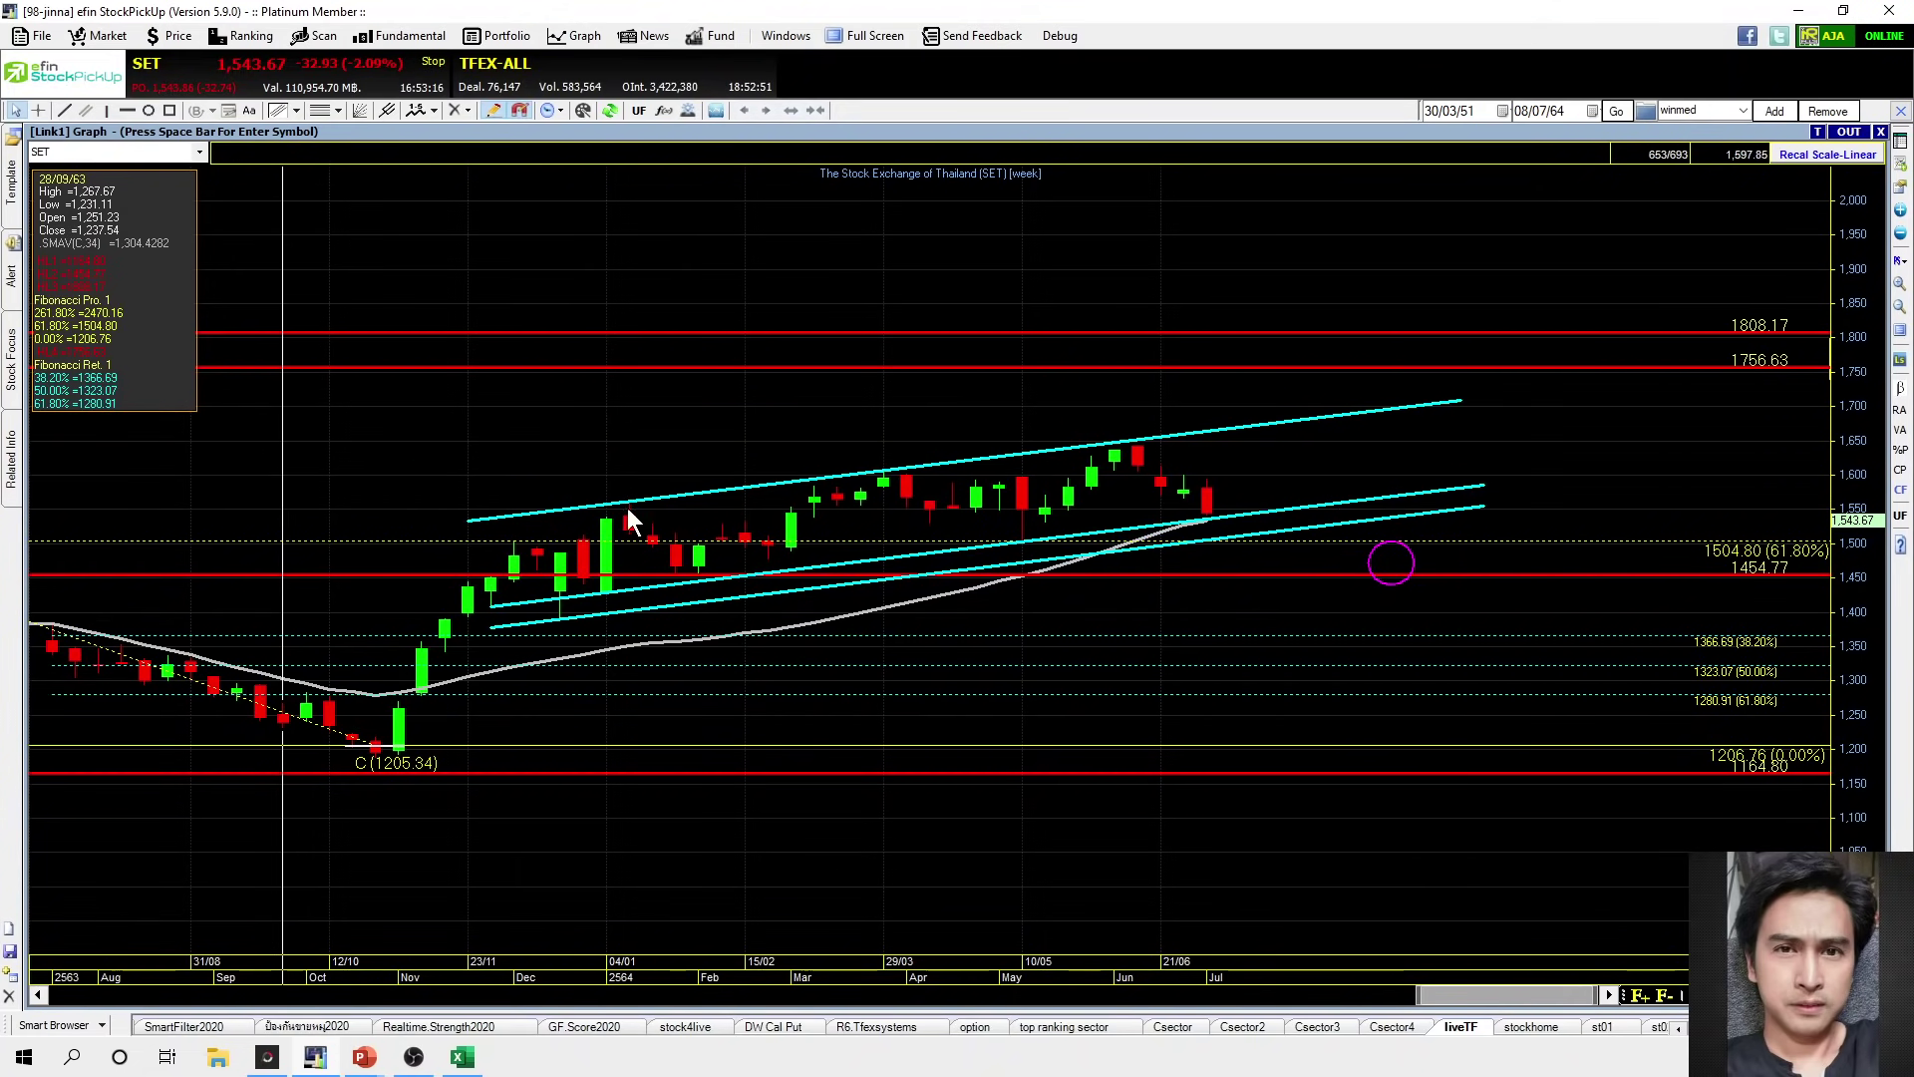
pyautogui.click(1050, 641)
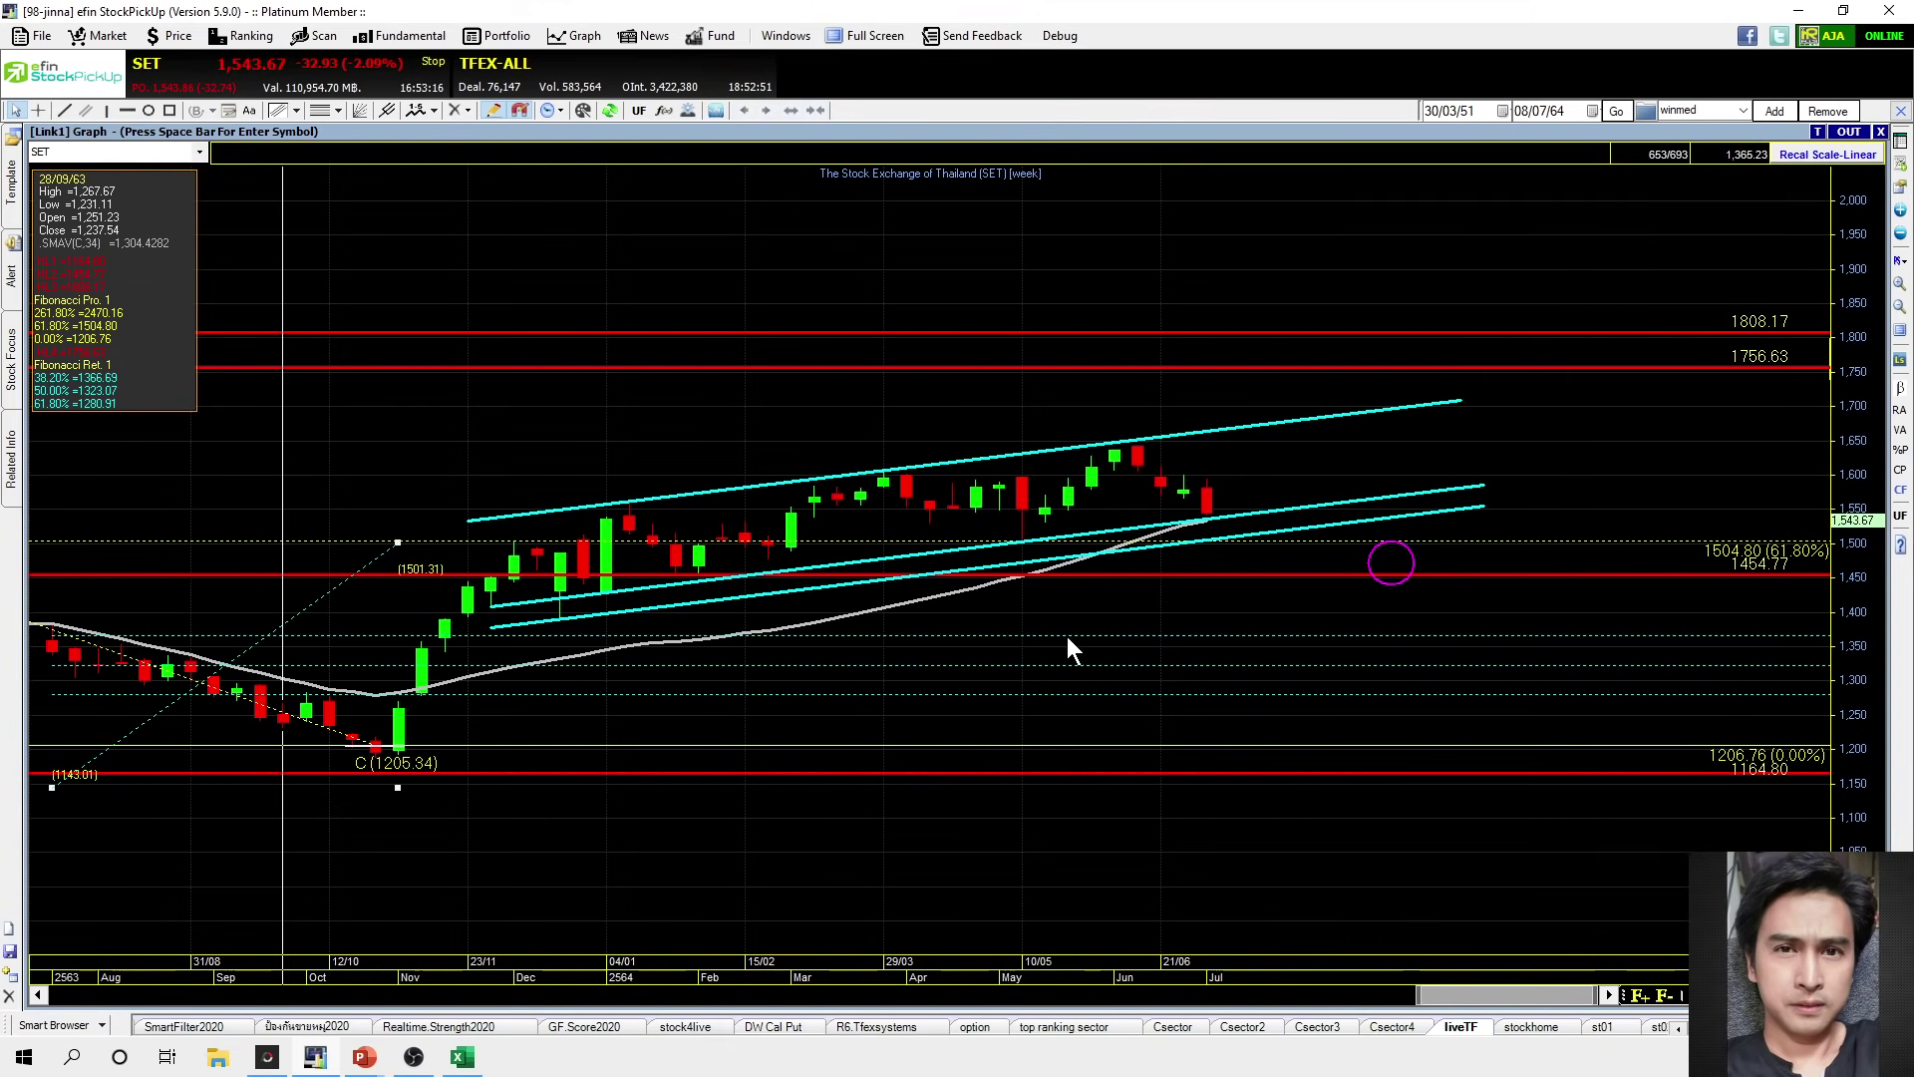
pyautogui.press('Delete')
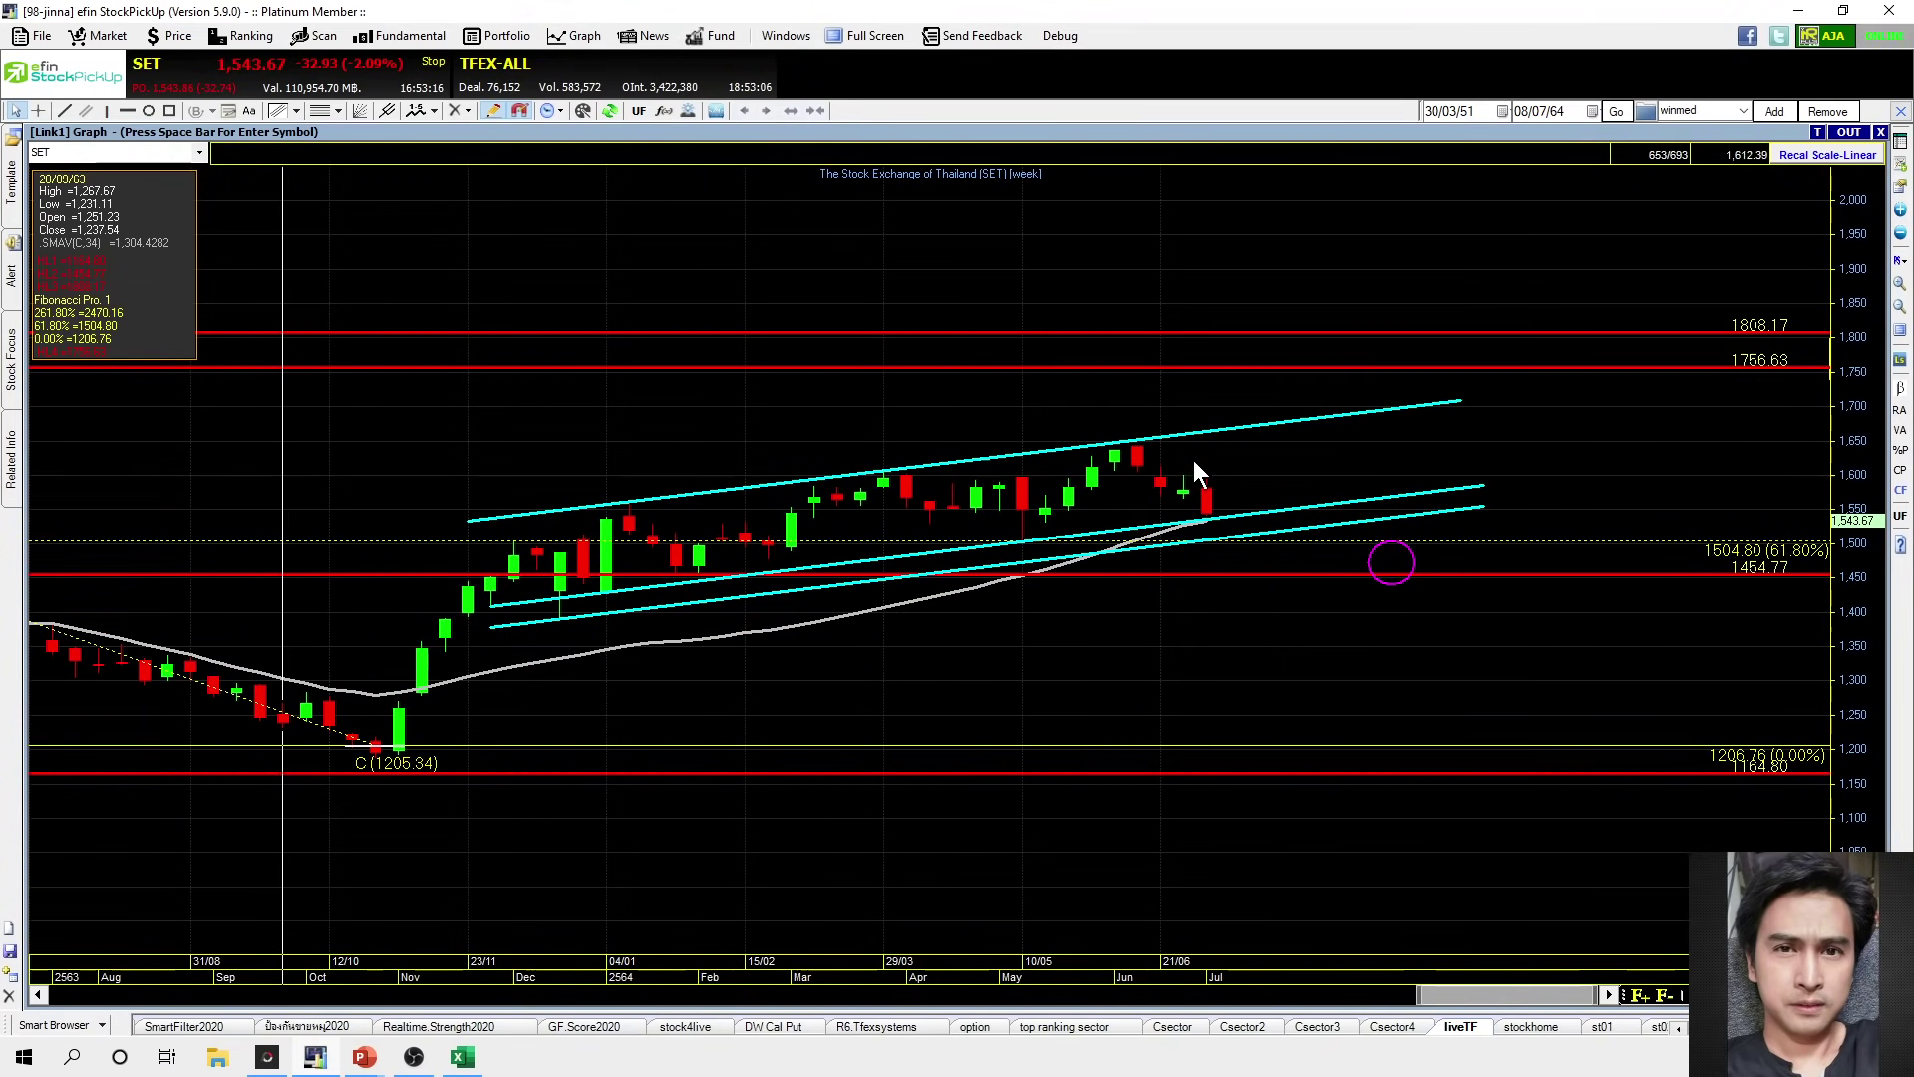
# Create a parallel of the upper channel line and place it slightly below, from about 1,497 to about 1,673
pyautogui.rightClick(1214, 428)
pyautogui.click(1295, 563)
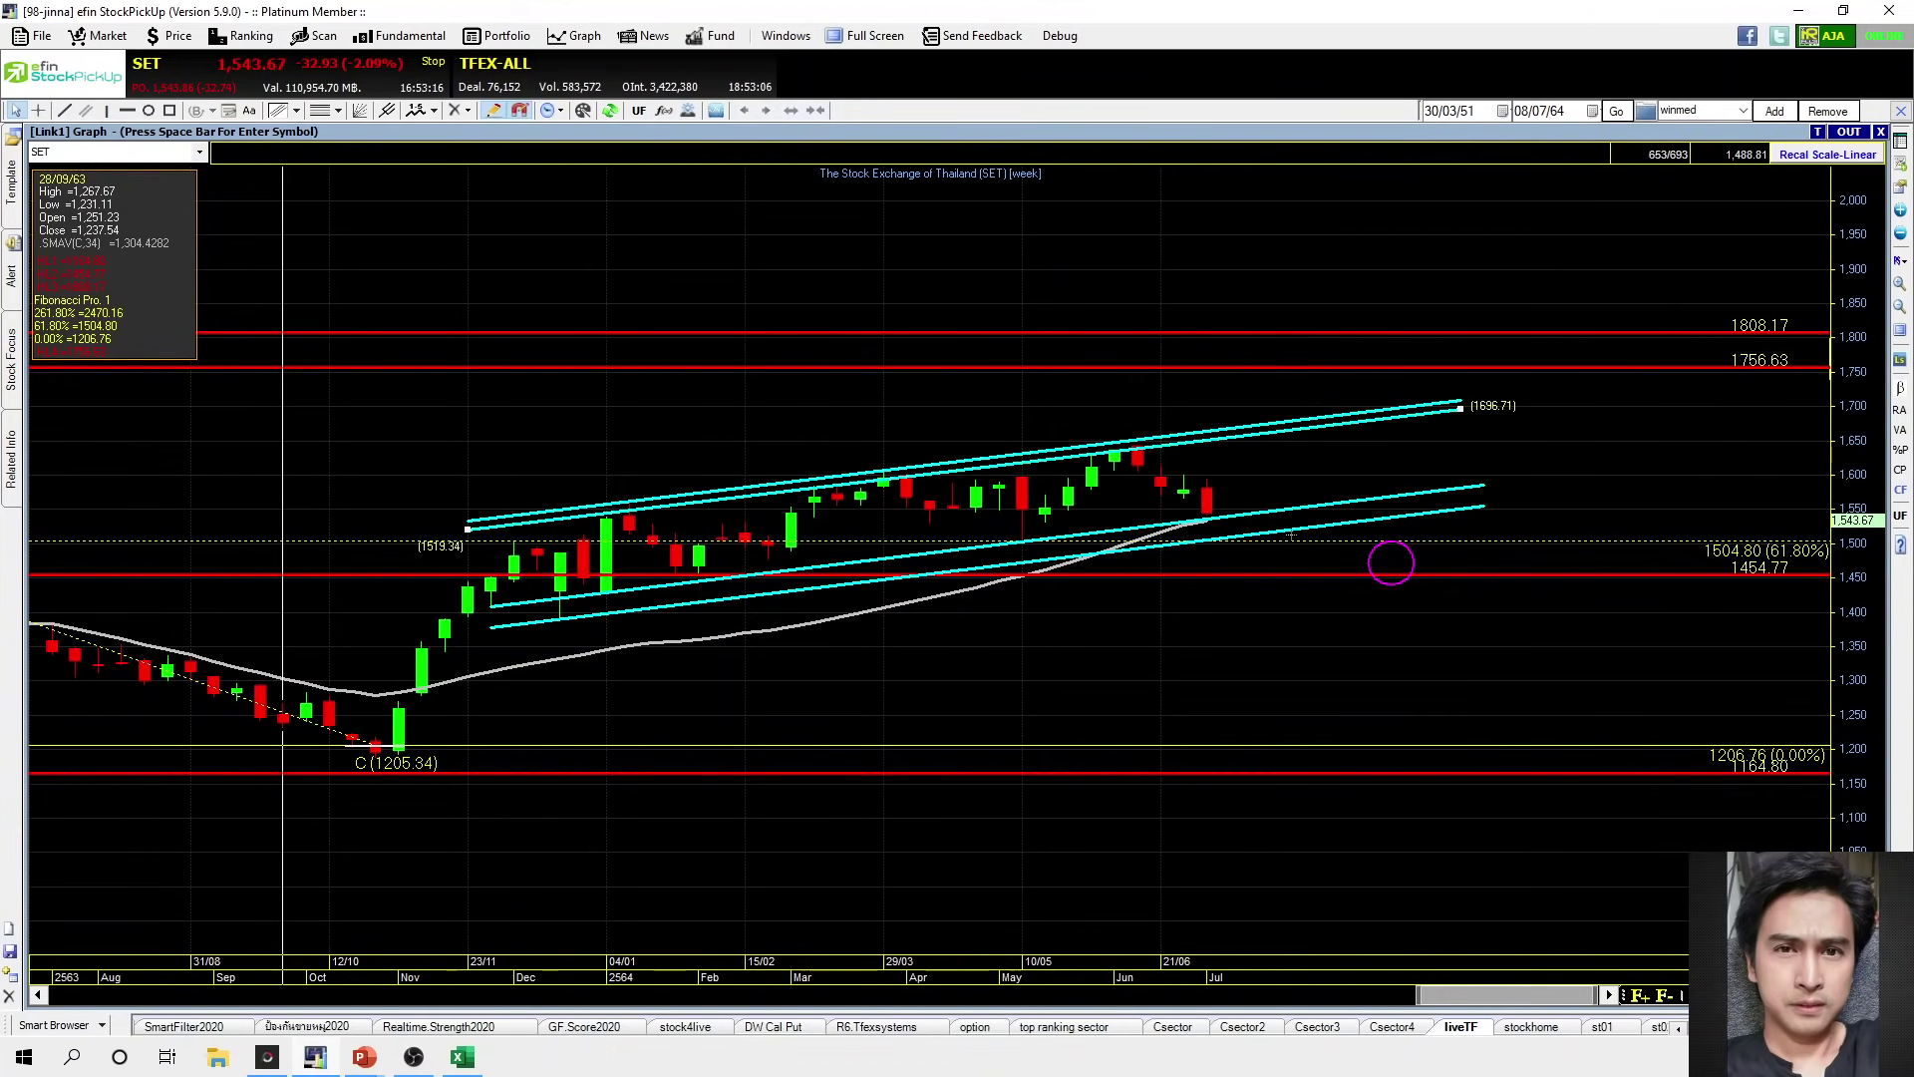
pyautogui.moveTo(1251, 435); pyautogui.dragTo(1253, 455)
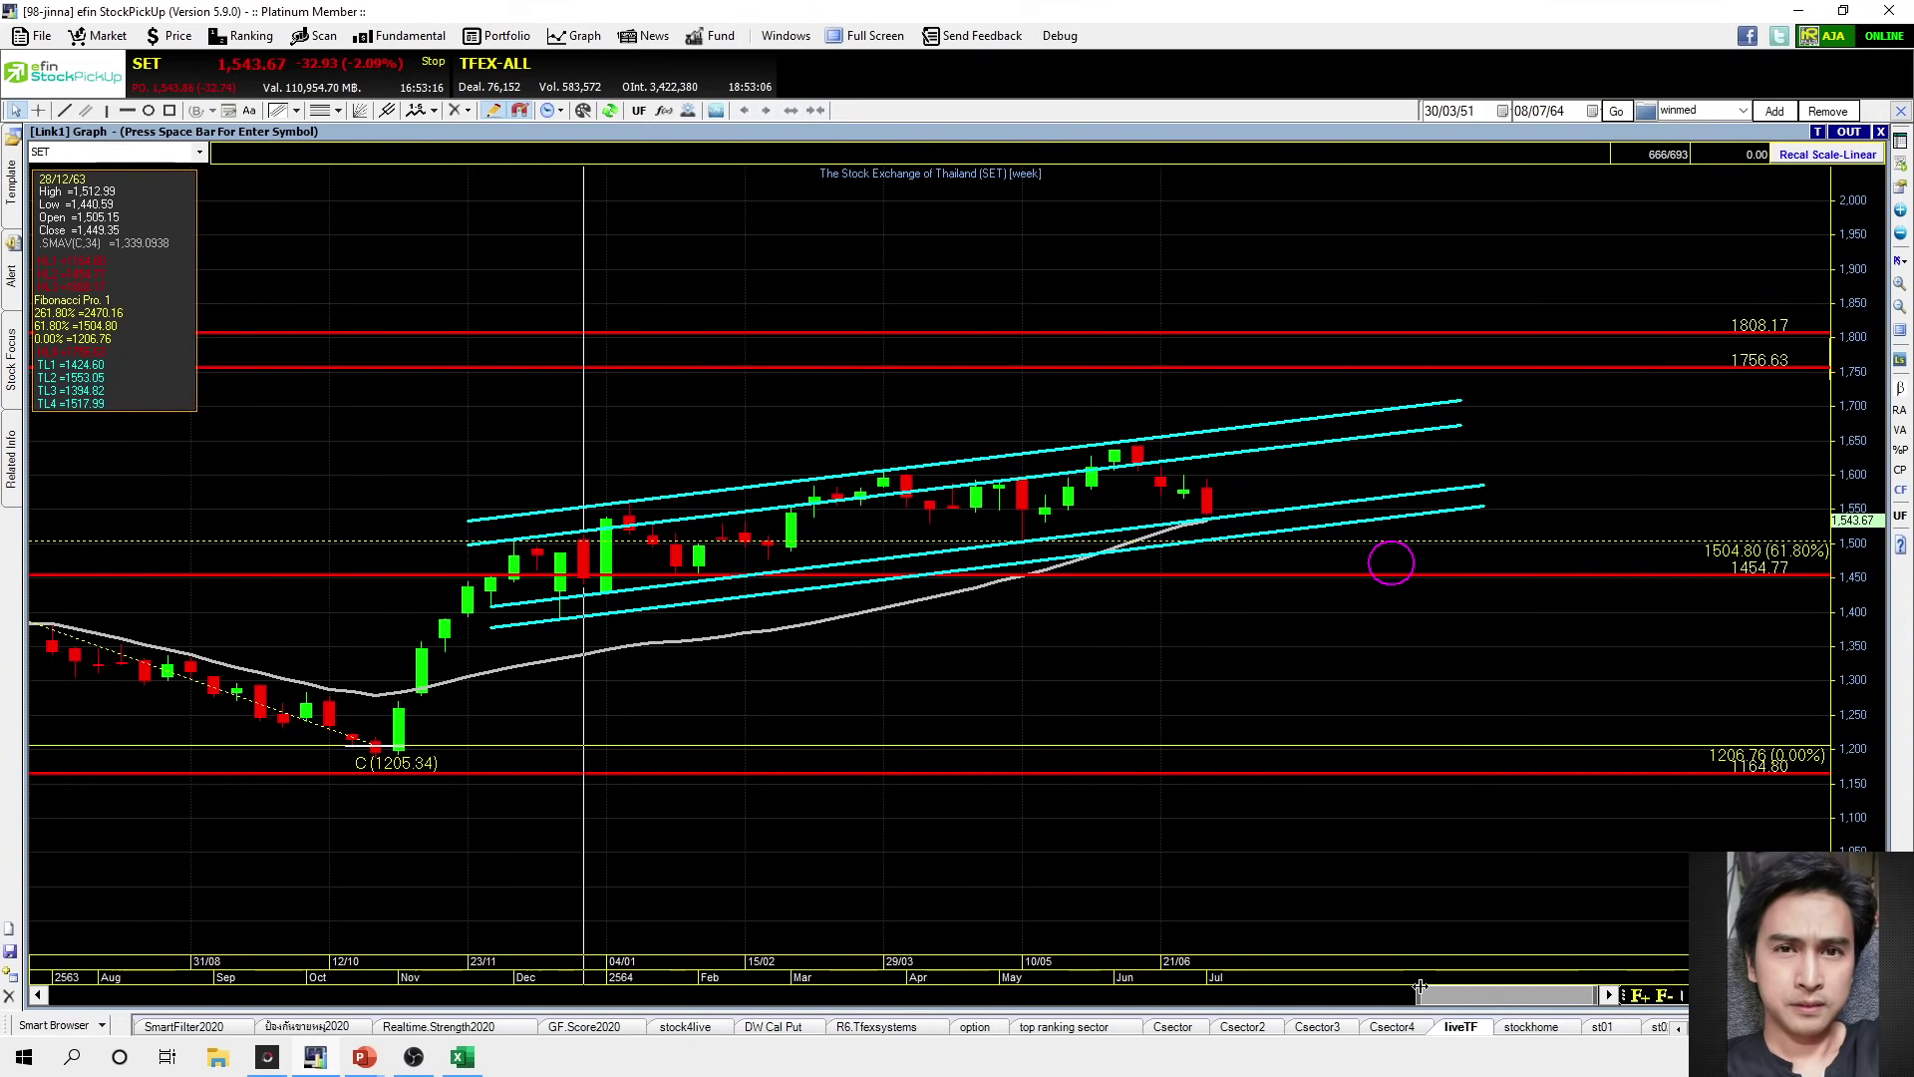
# Extend the weekly chart back to 2562, examine the channel against the latest candles, and return to the multi-chart layout
pyautogui.moveTo(1420, 992); pyautogui.dragTo(1311, 993)
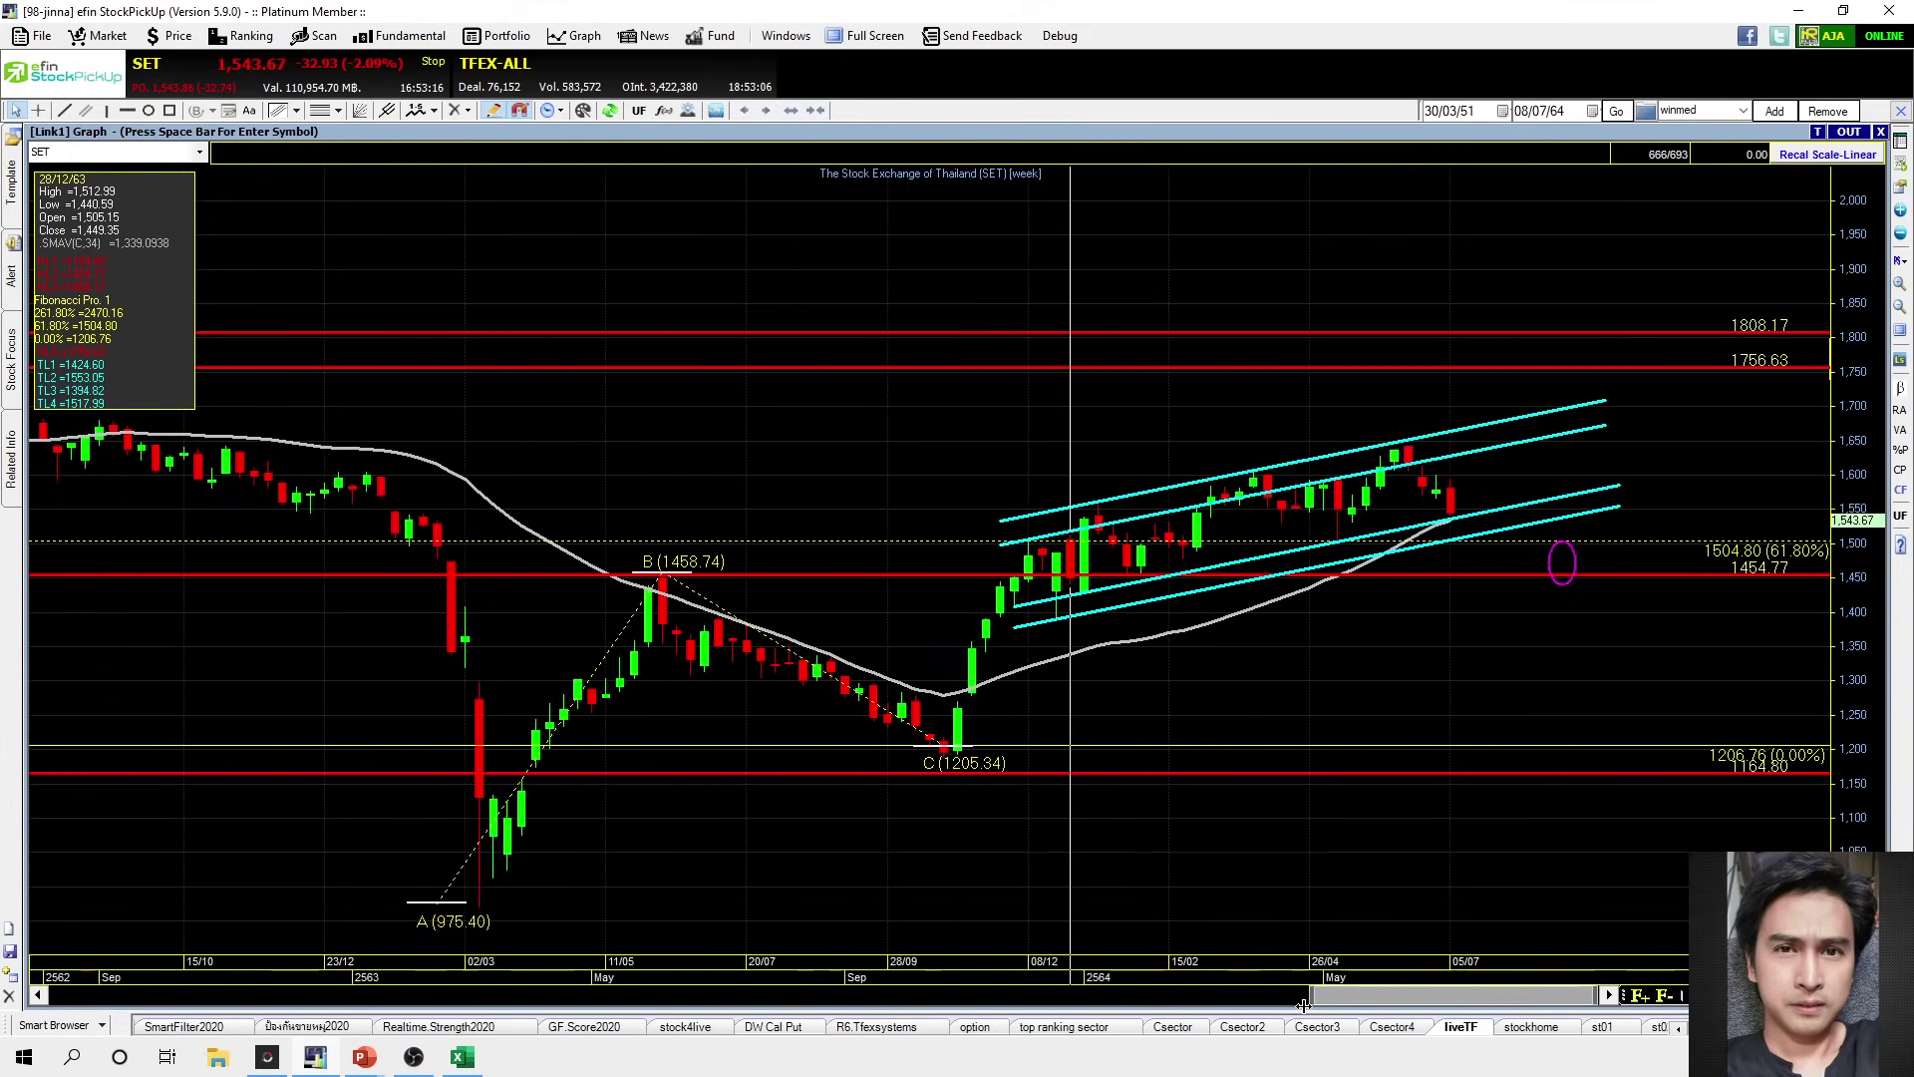
pyautogui.click(831, 449)
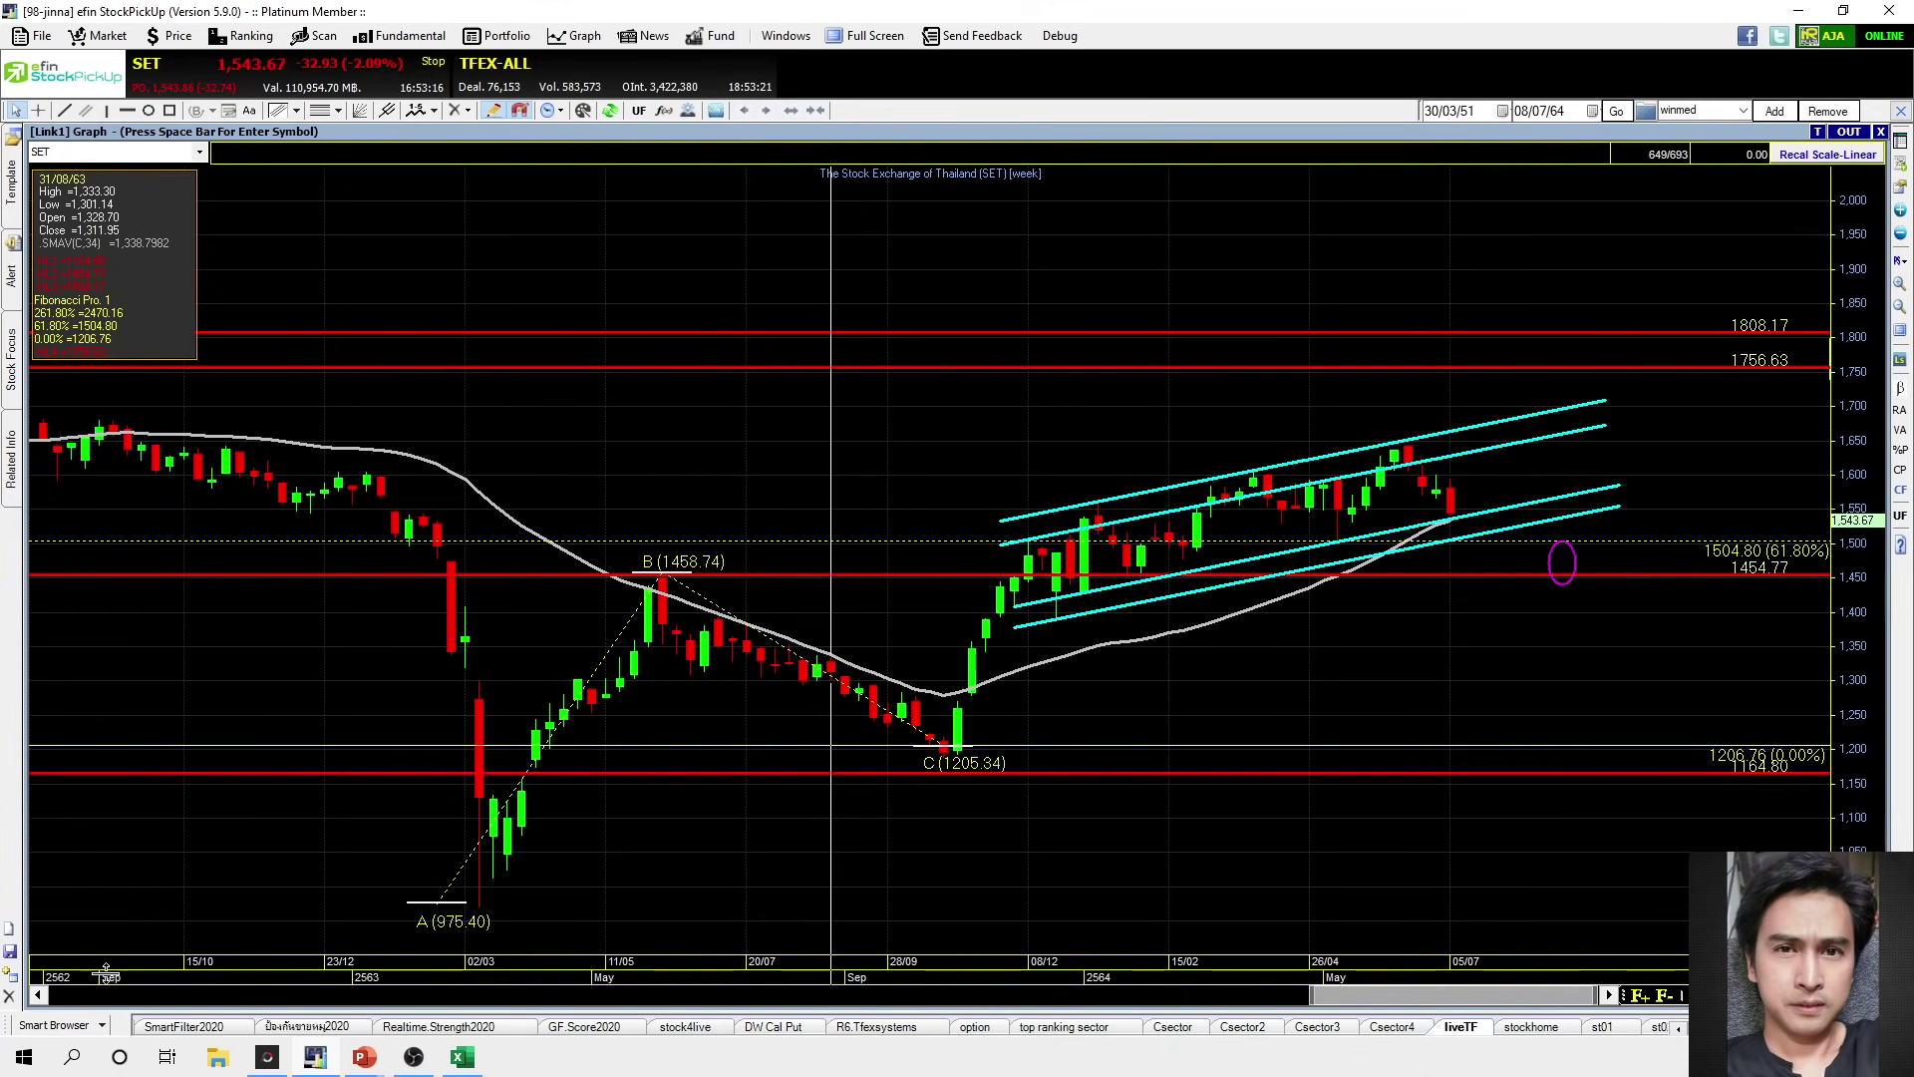
pyautogui.click(46, 991)
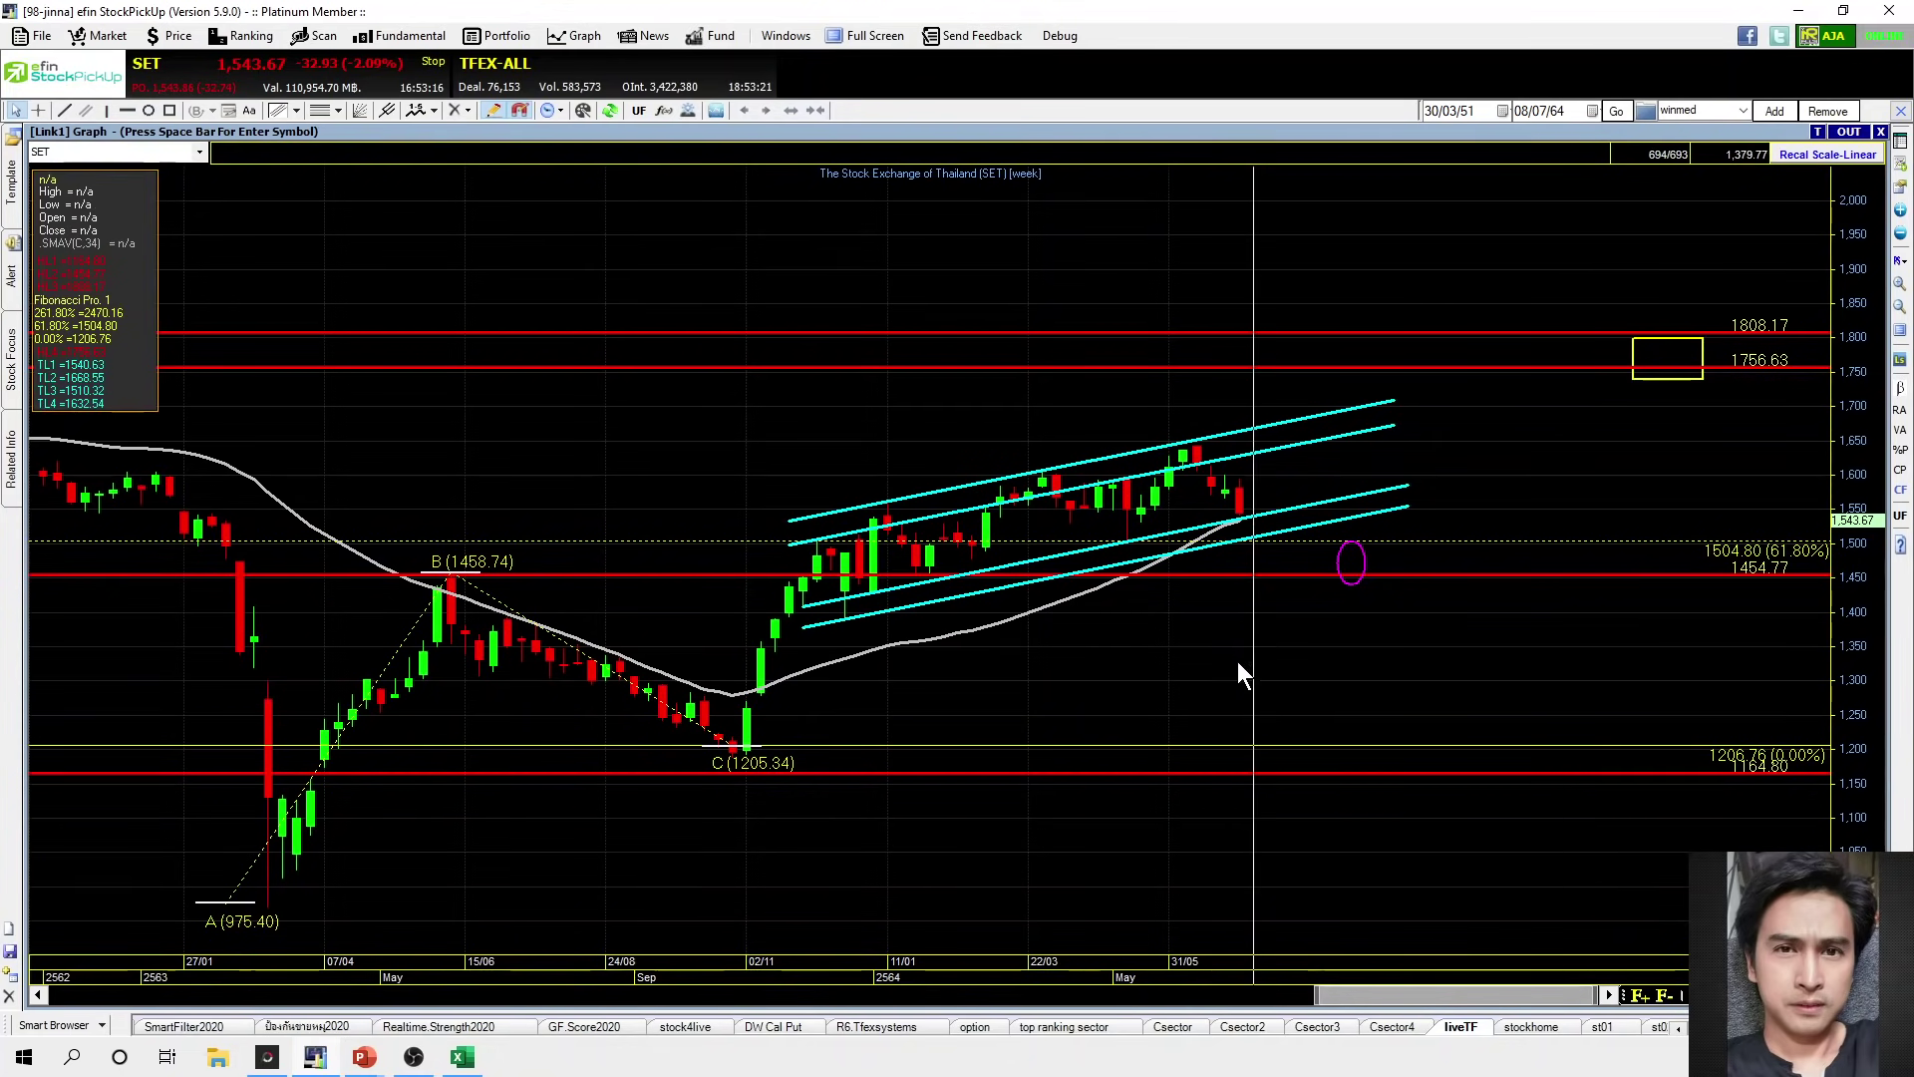
pyautogui.press('Left')
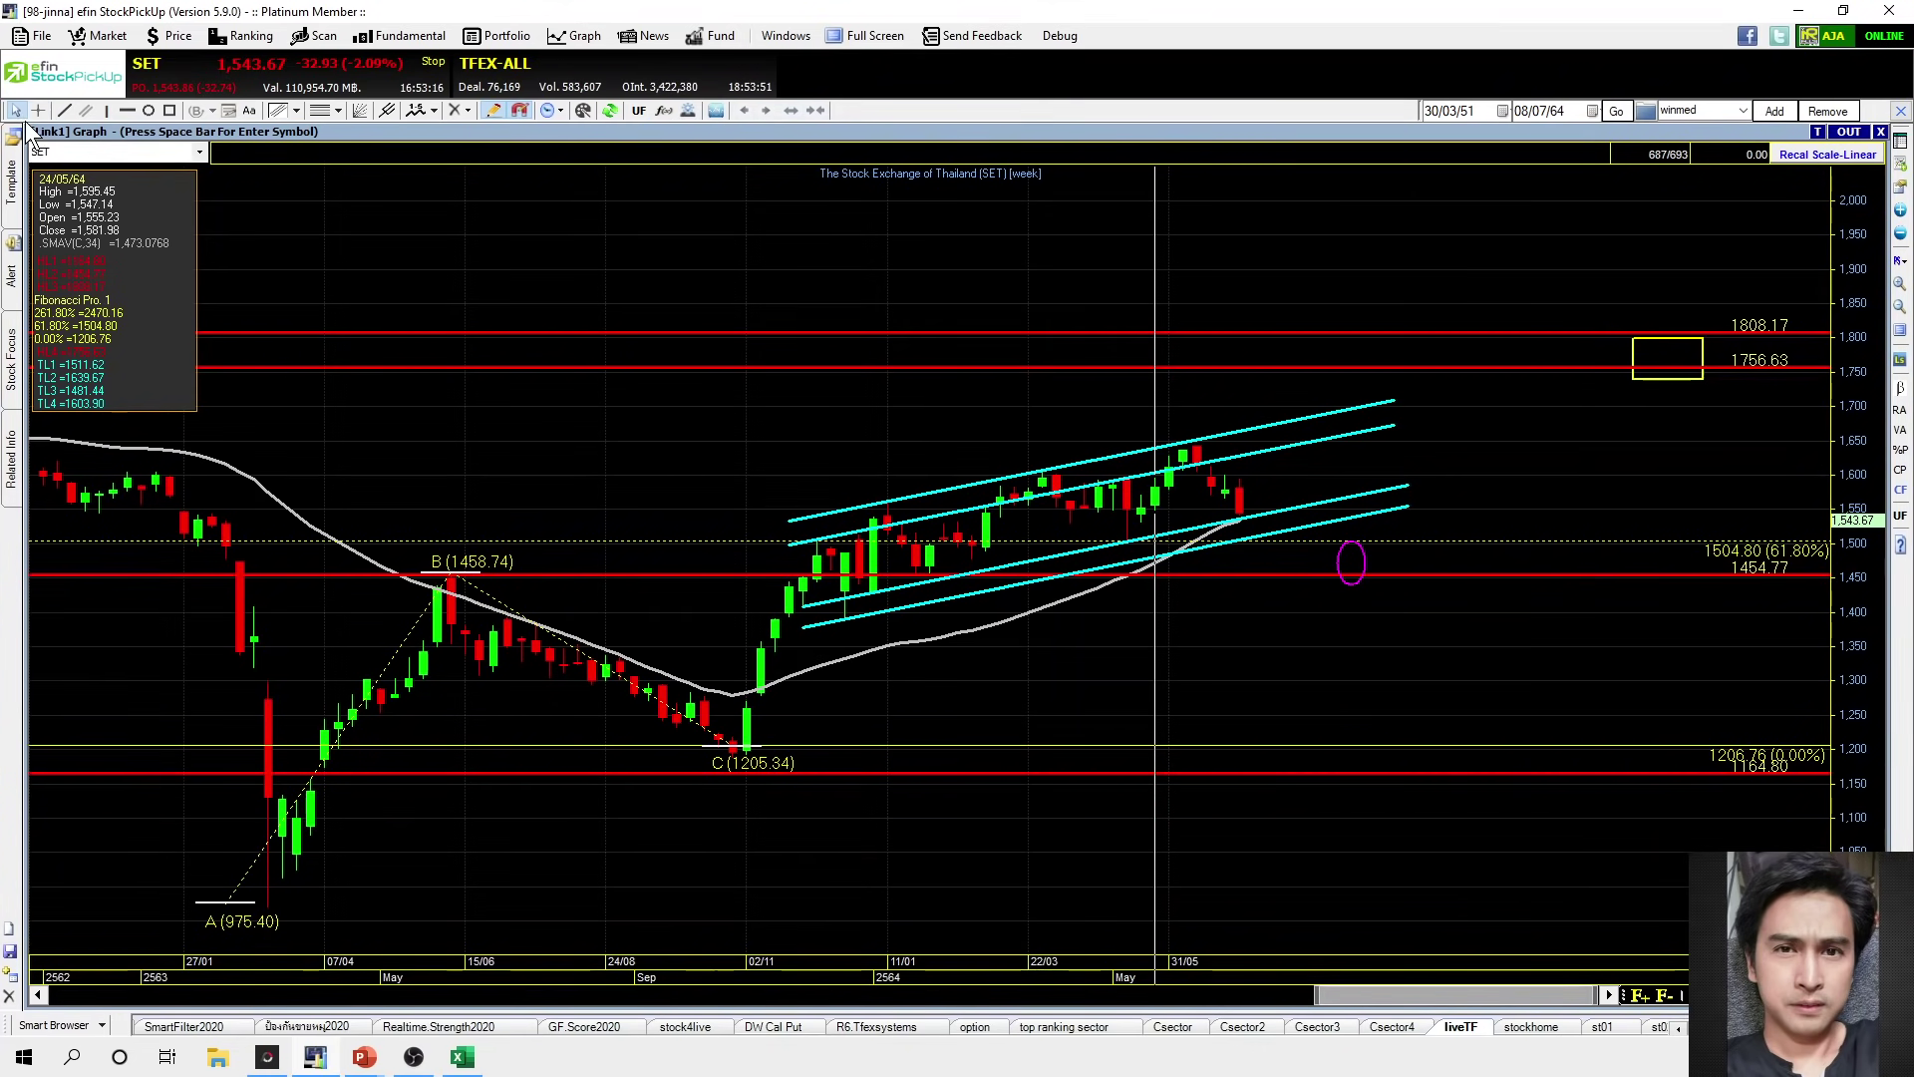
pyautogui.moveTo(35, 145); pyautogui.dragTo(698, 123)
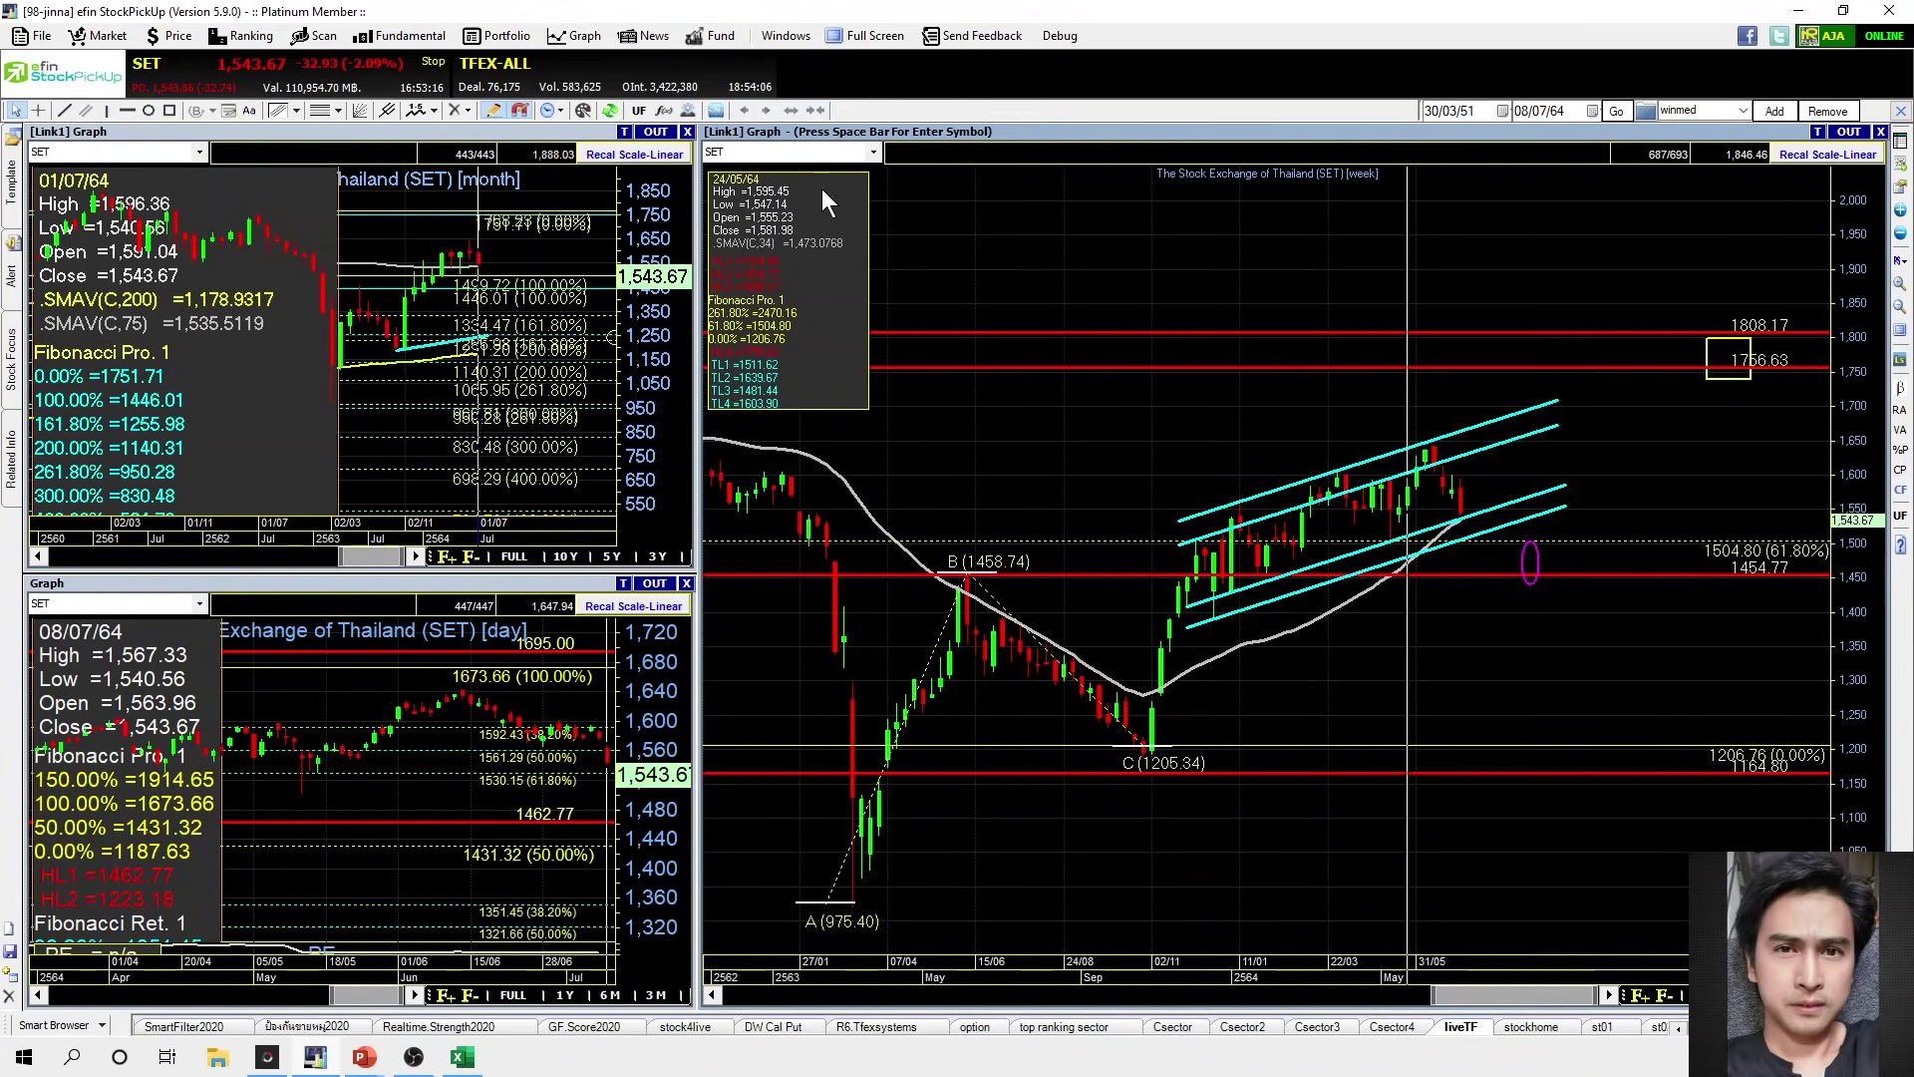
pyautogui.moveTo(974, 130)
pyautogui.mouseDown()
pyautogui.moveTo(977, 367)
pyautogui.moveTo(1007, 364)
pyautogui.moveTo(1000, 150)
pyautogui.mouseUp()
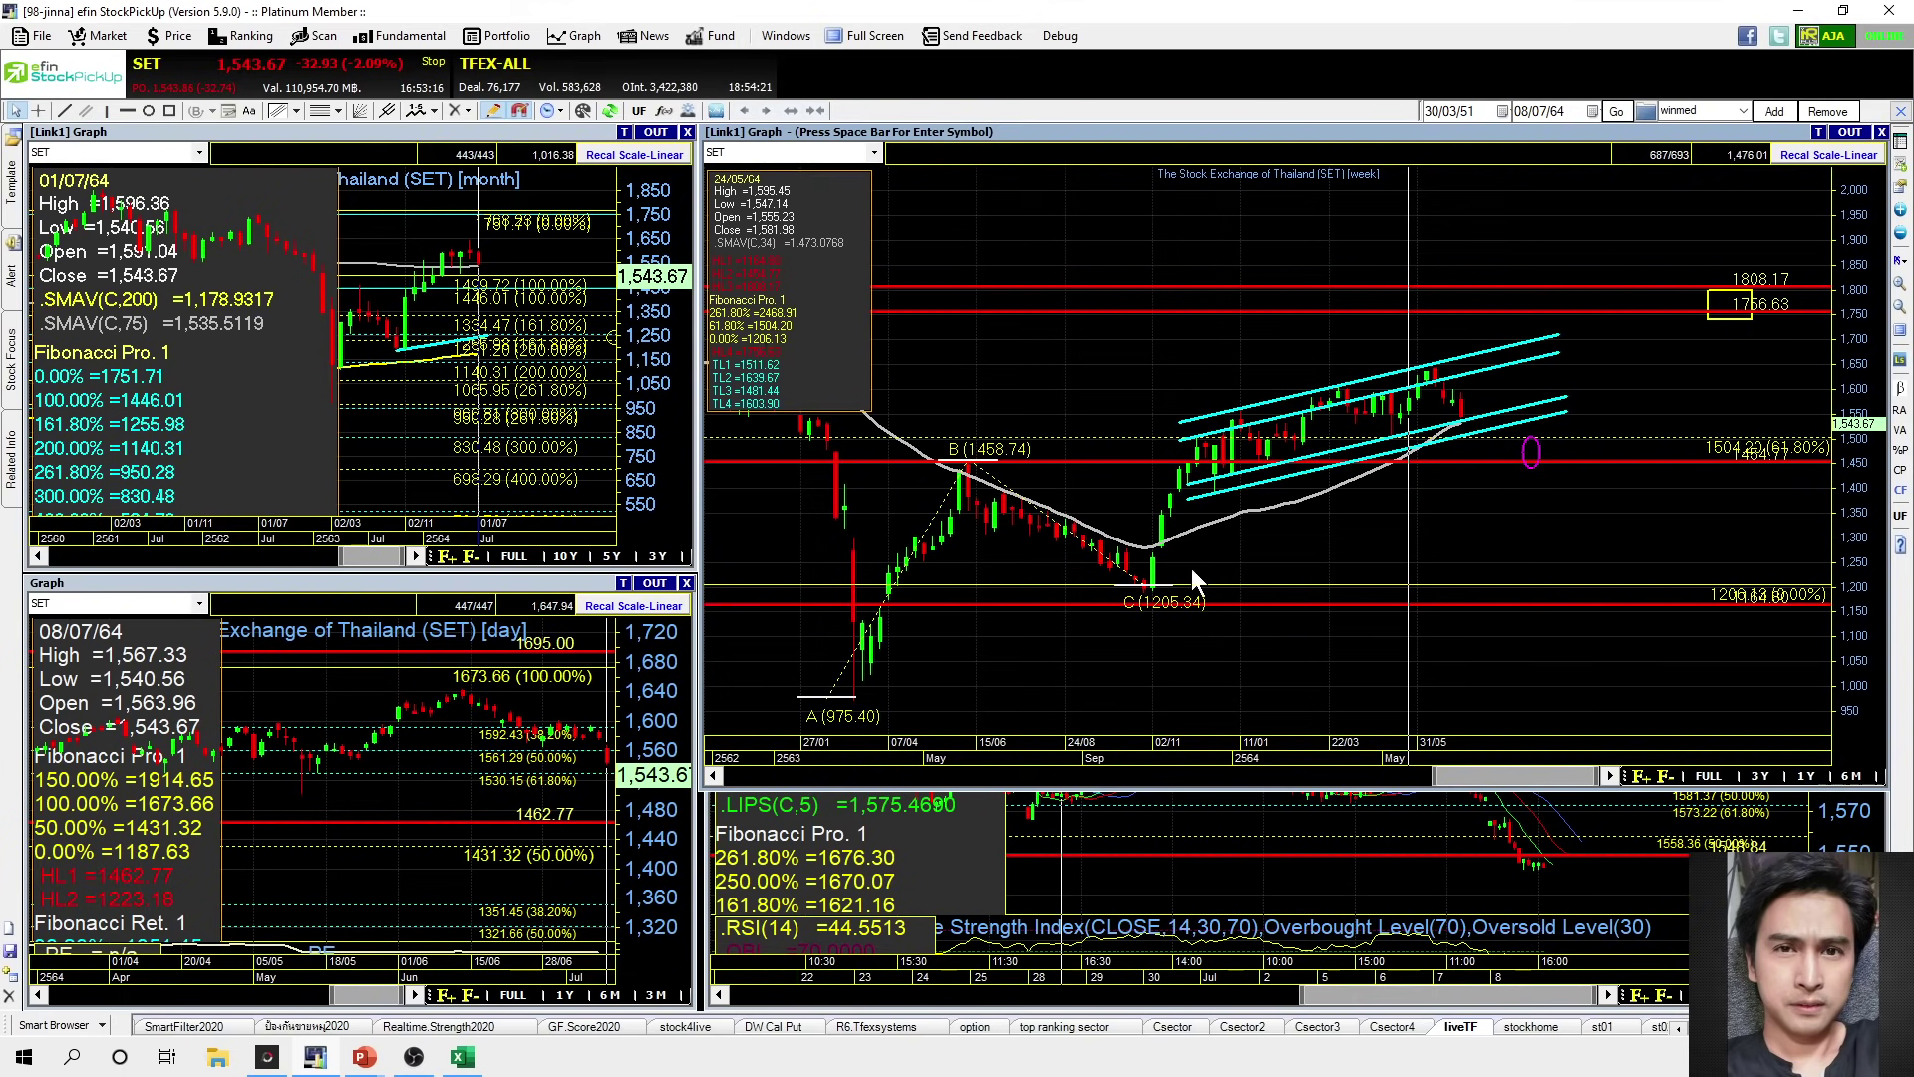
# Enlarge the SET 30-minute chart and draw a rising trend line from about 1,541 at the latest low to about 1,558
pyautogui.click(321, 688)
pyautogui.click(1174, 890)
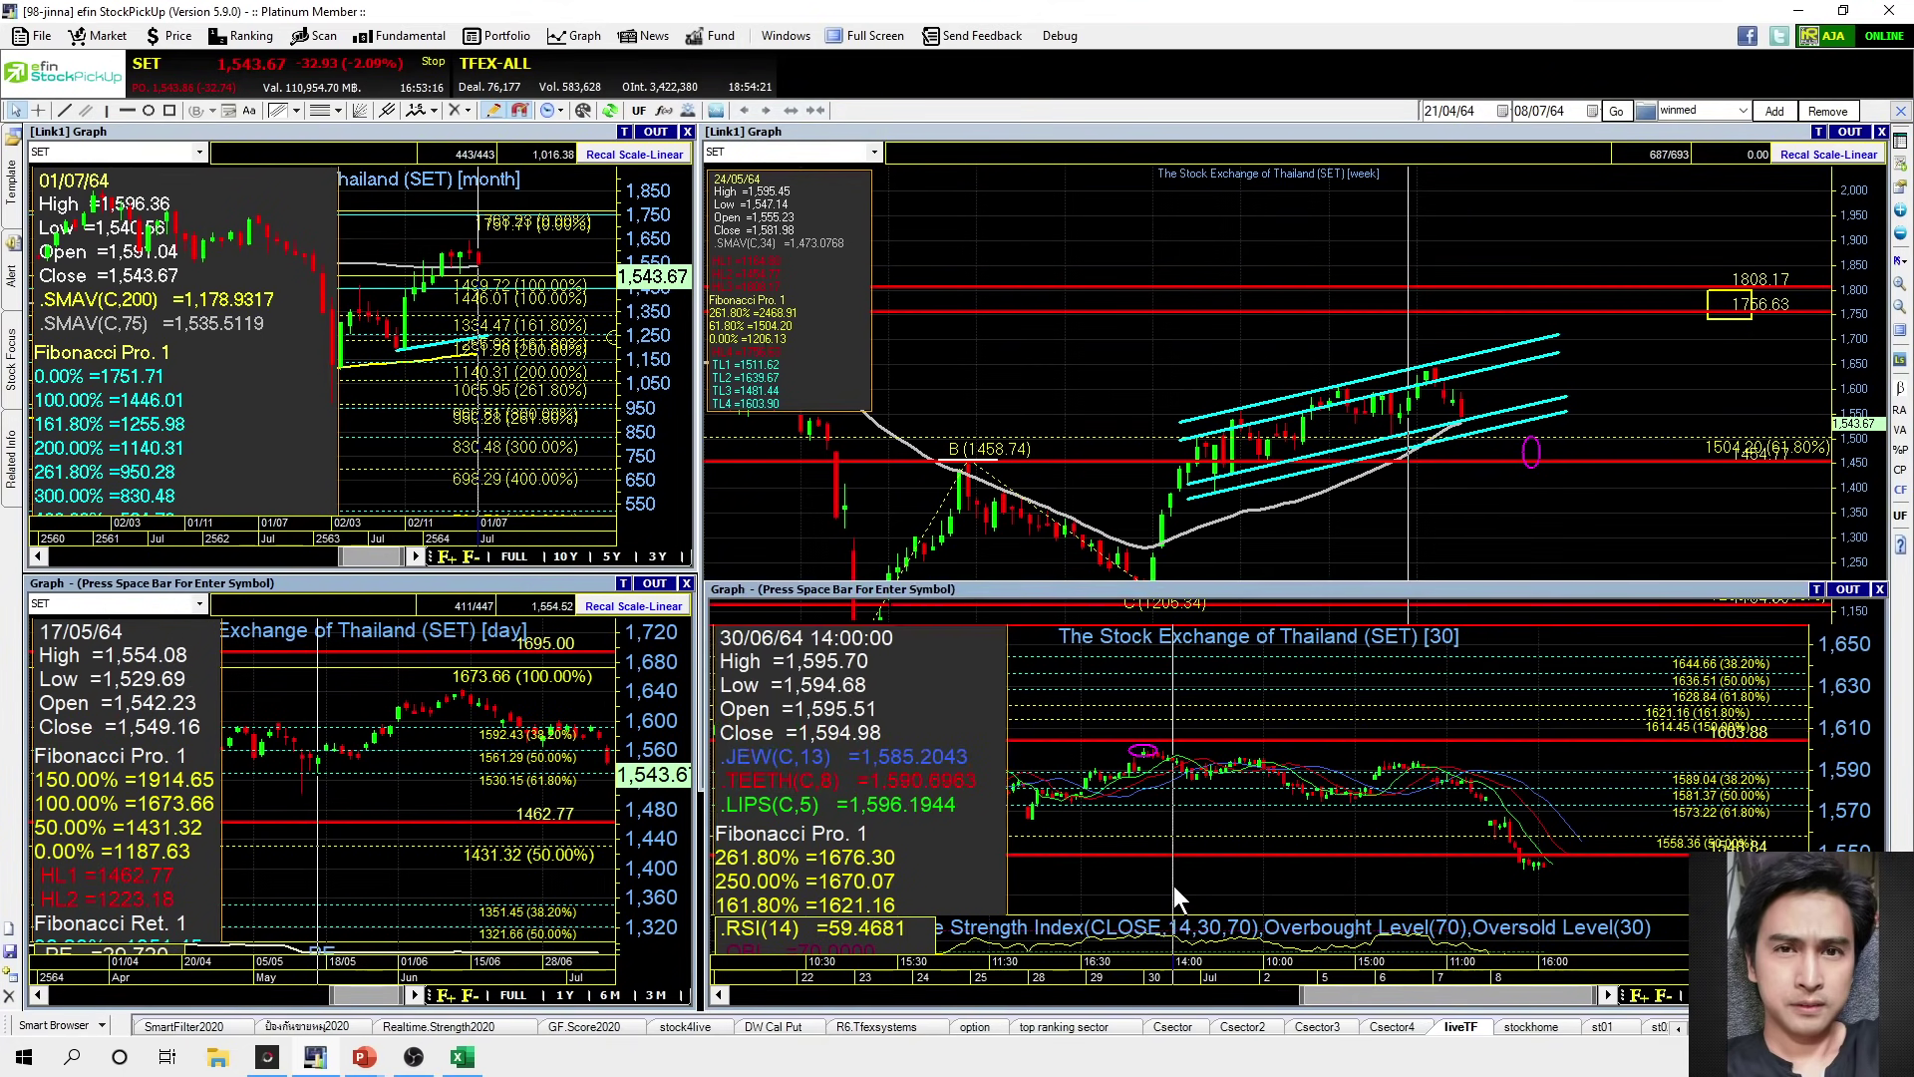
pyautogui.doubleClick(1188, 594)
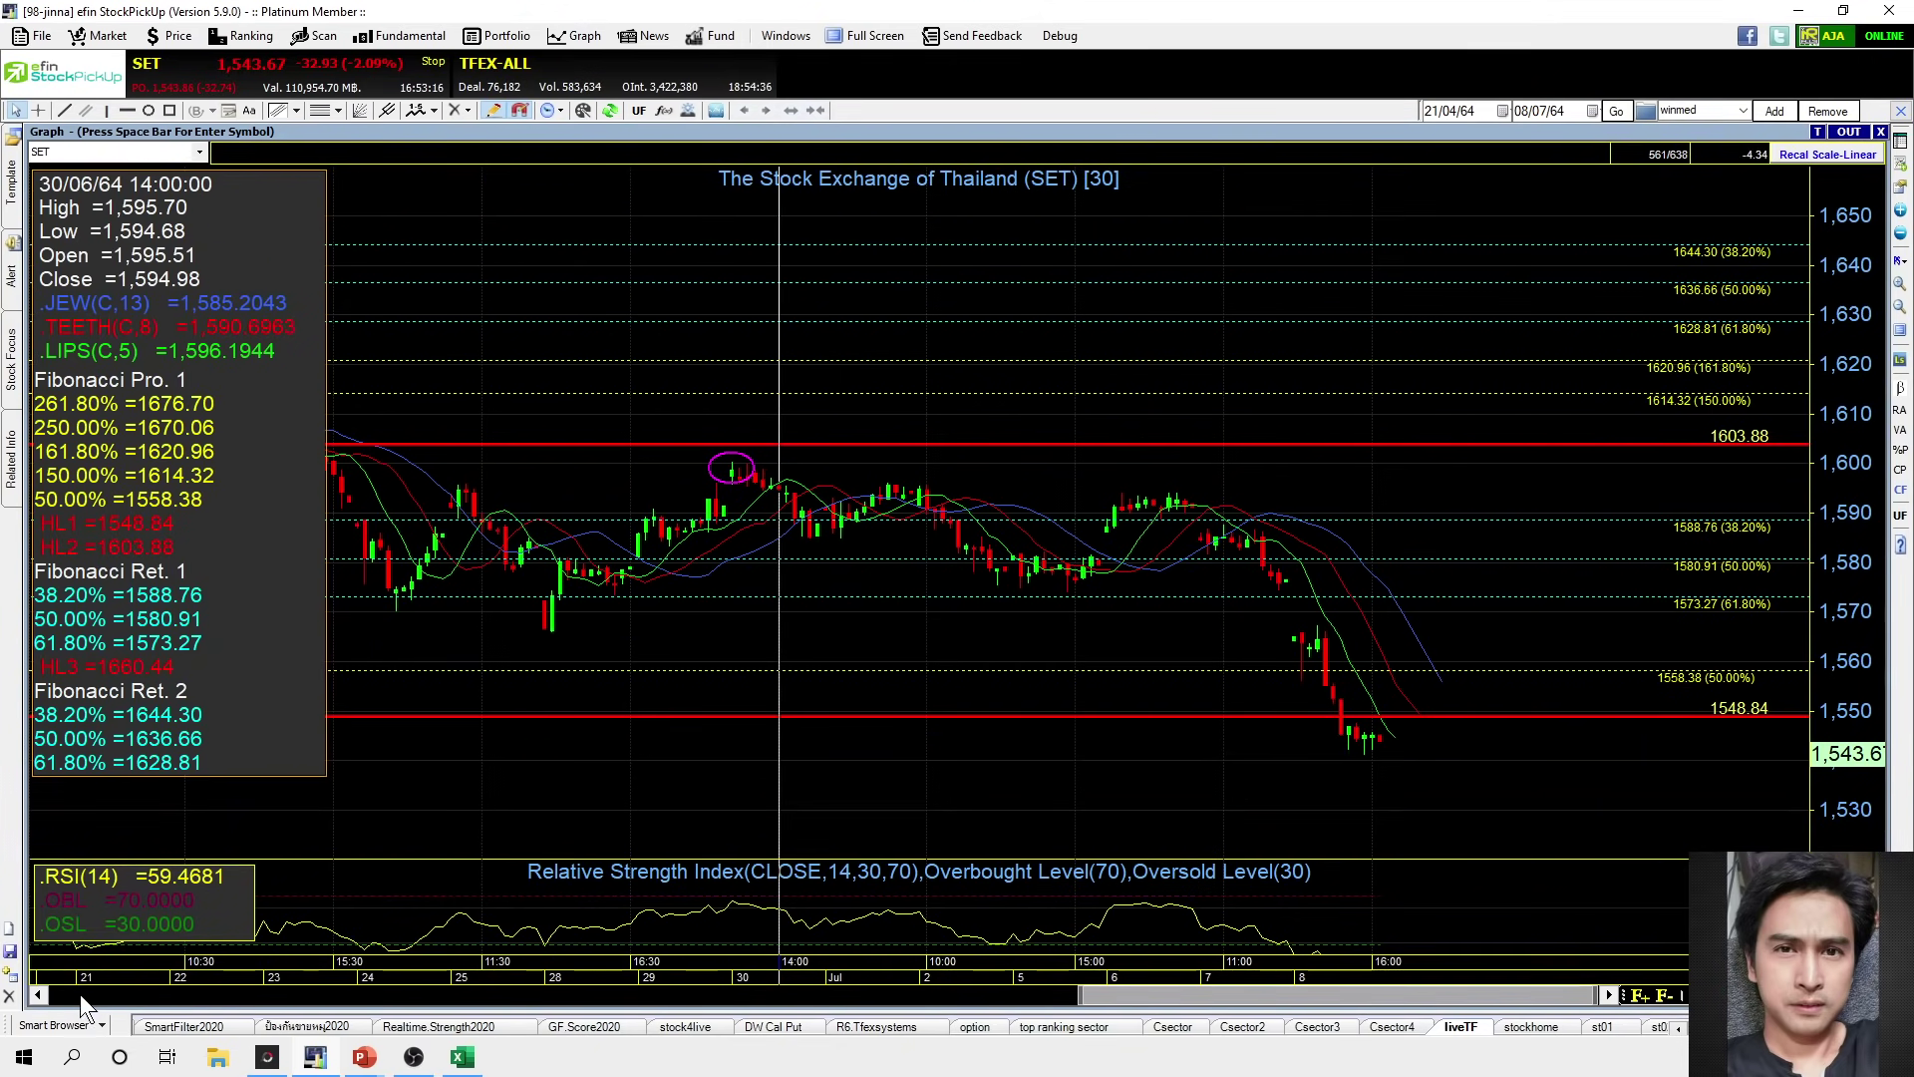
pyautogui.click(37, 996)
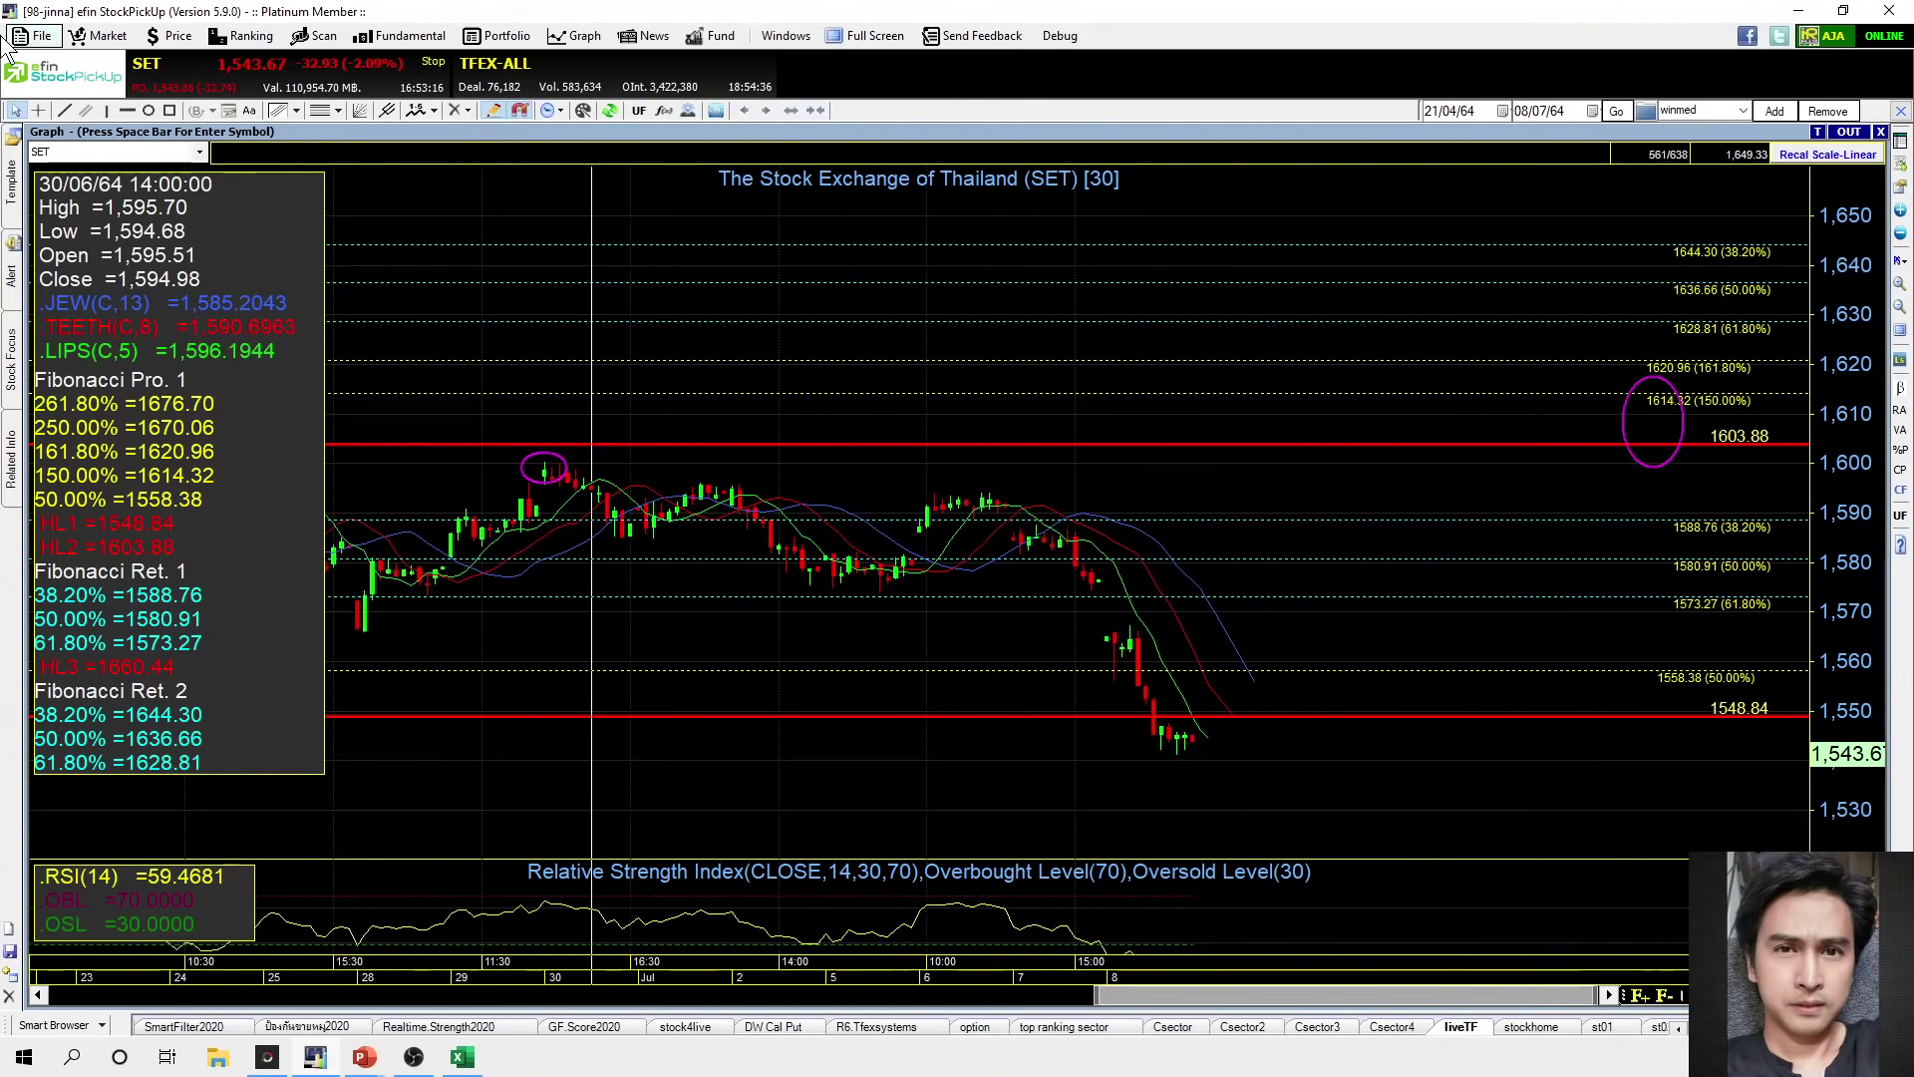
pyautogui.click(64, 112)
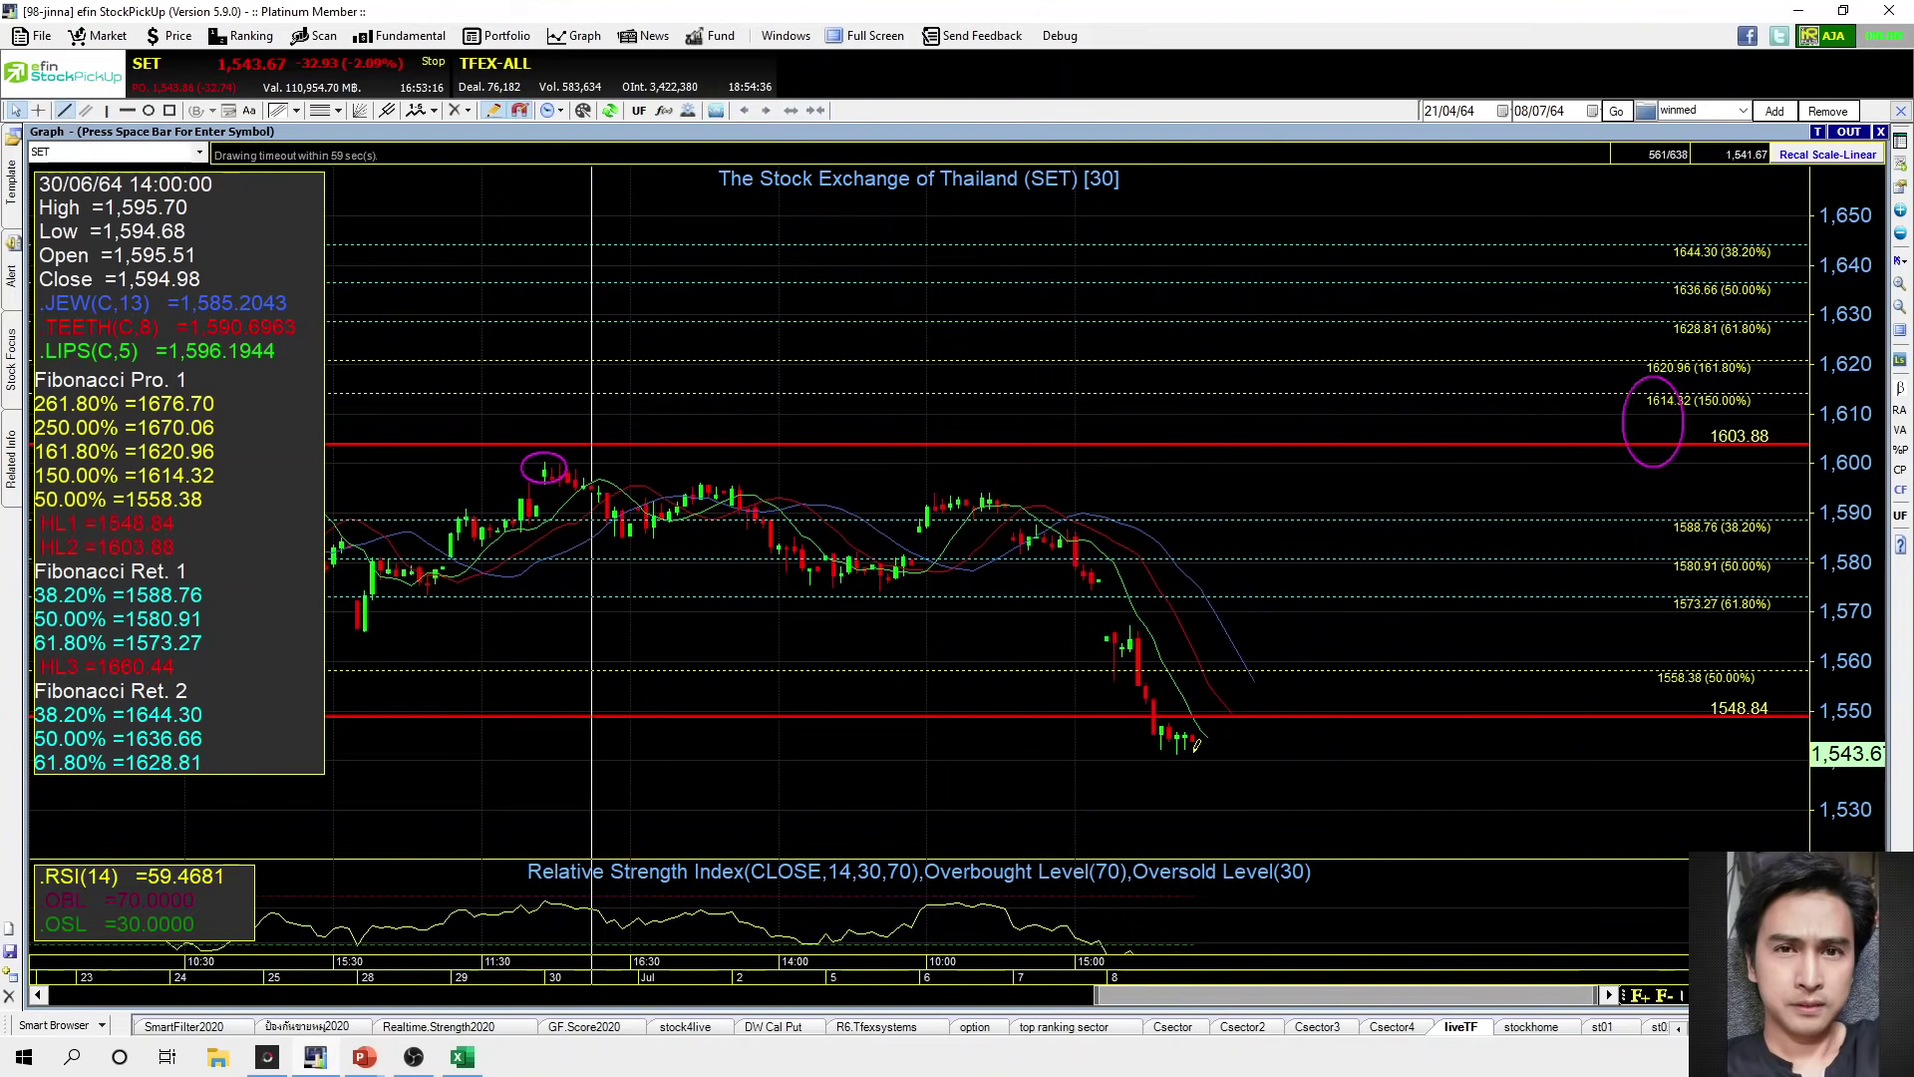
pyautogui.moveTo(1177, 754); pyautogui.dragTo(1308, 670)
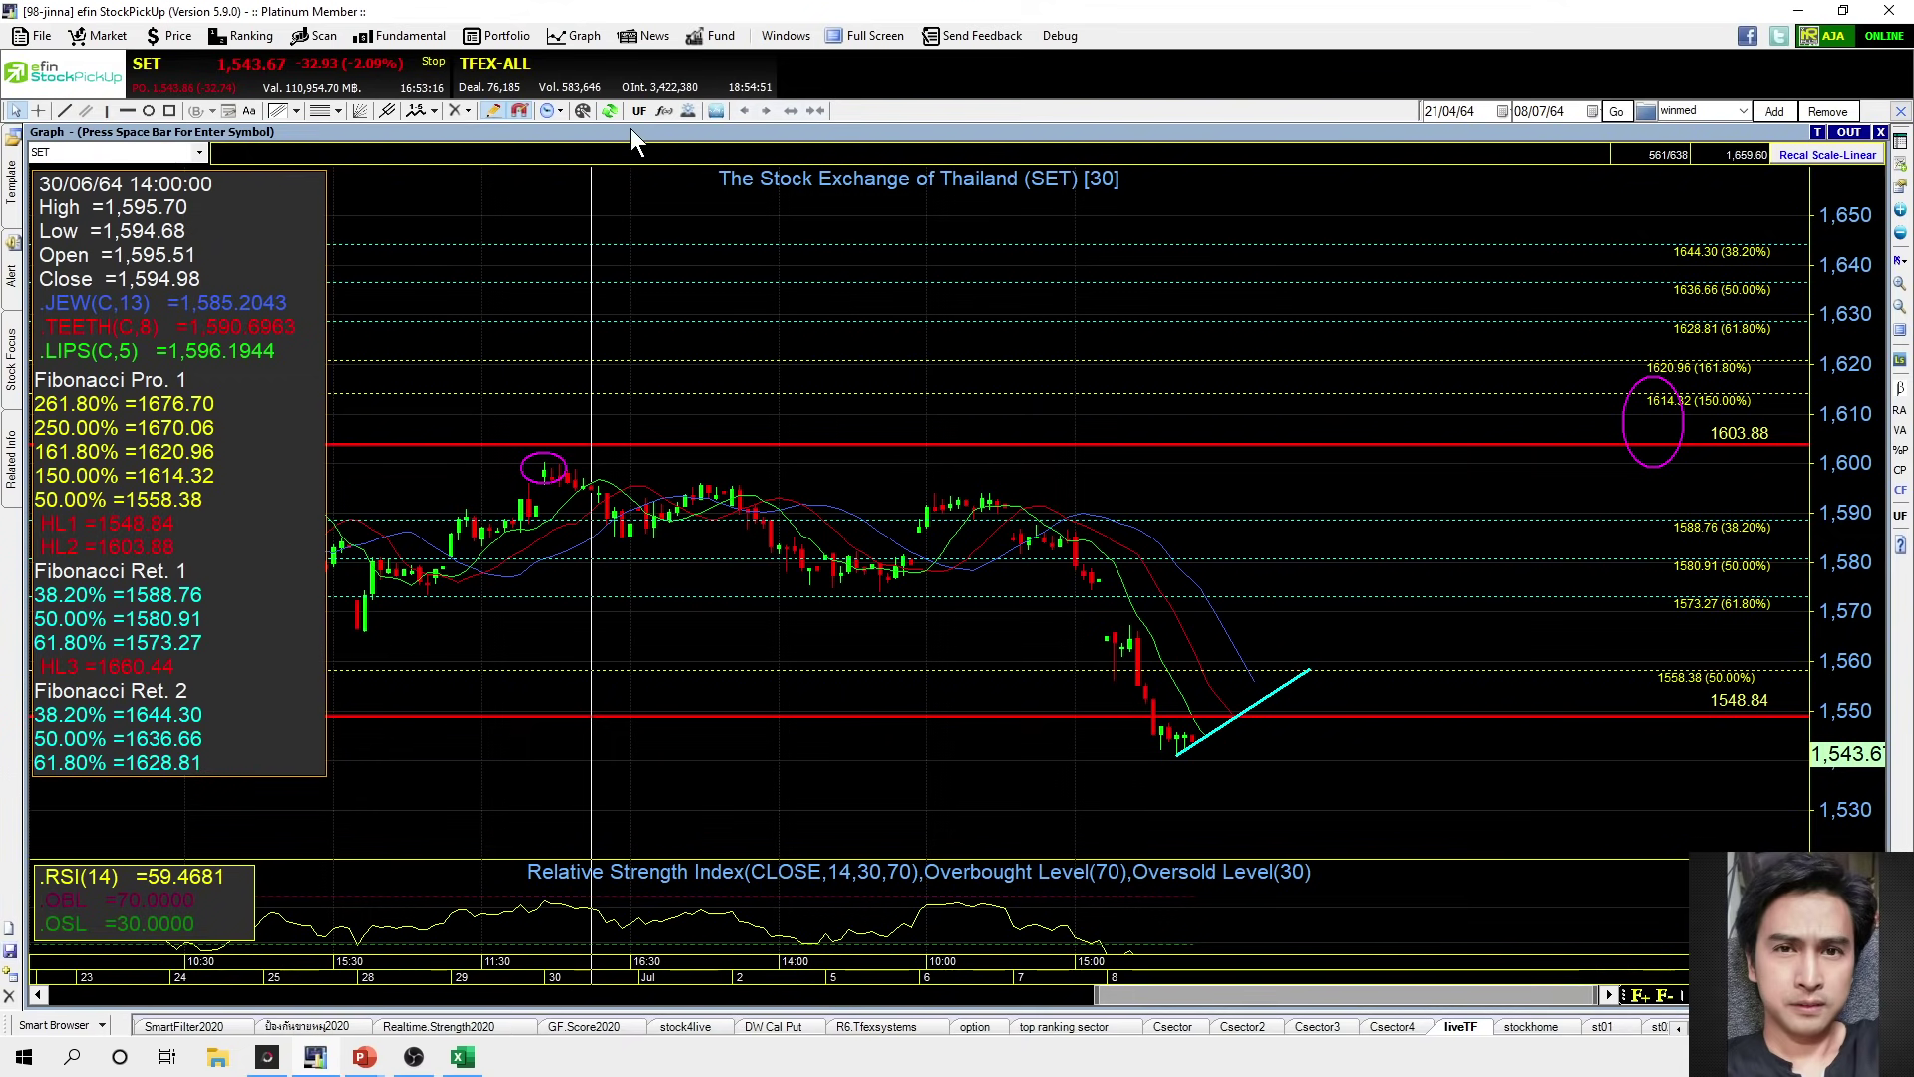
# Compare the 30-minute chart with the other timeframes, enlarging it once more before returning to the multi-chart layout
pyautogui.moveTo(630, 128); pyautogui.dragTo(710, 609)
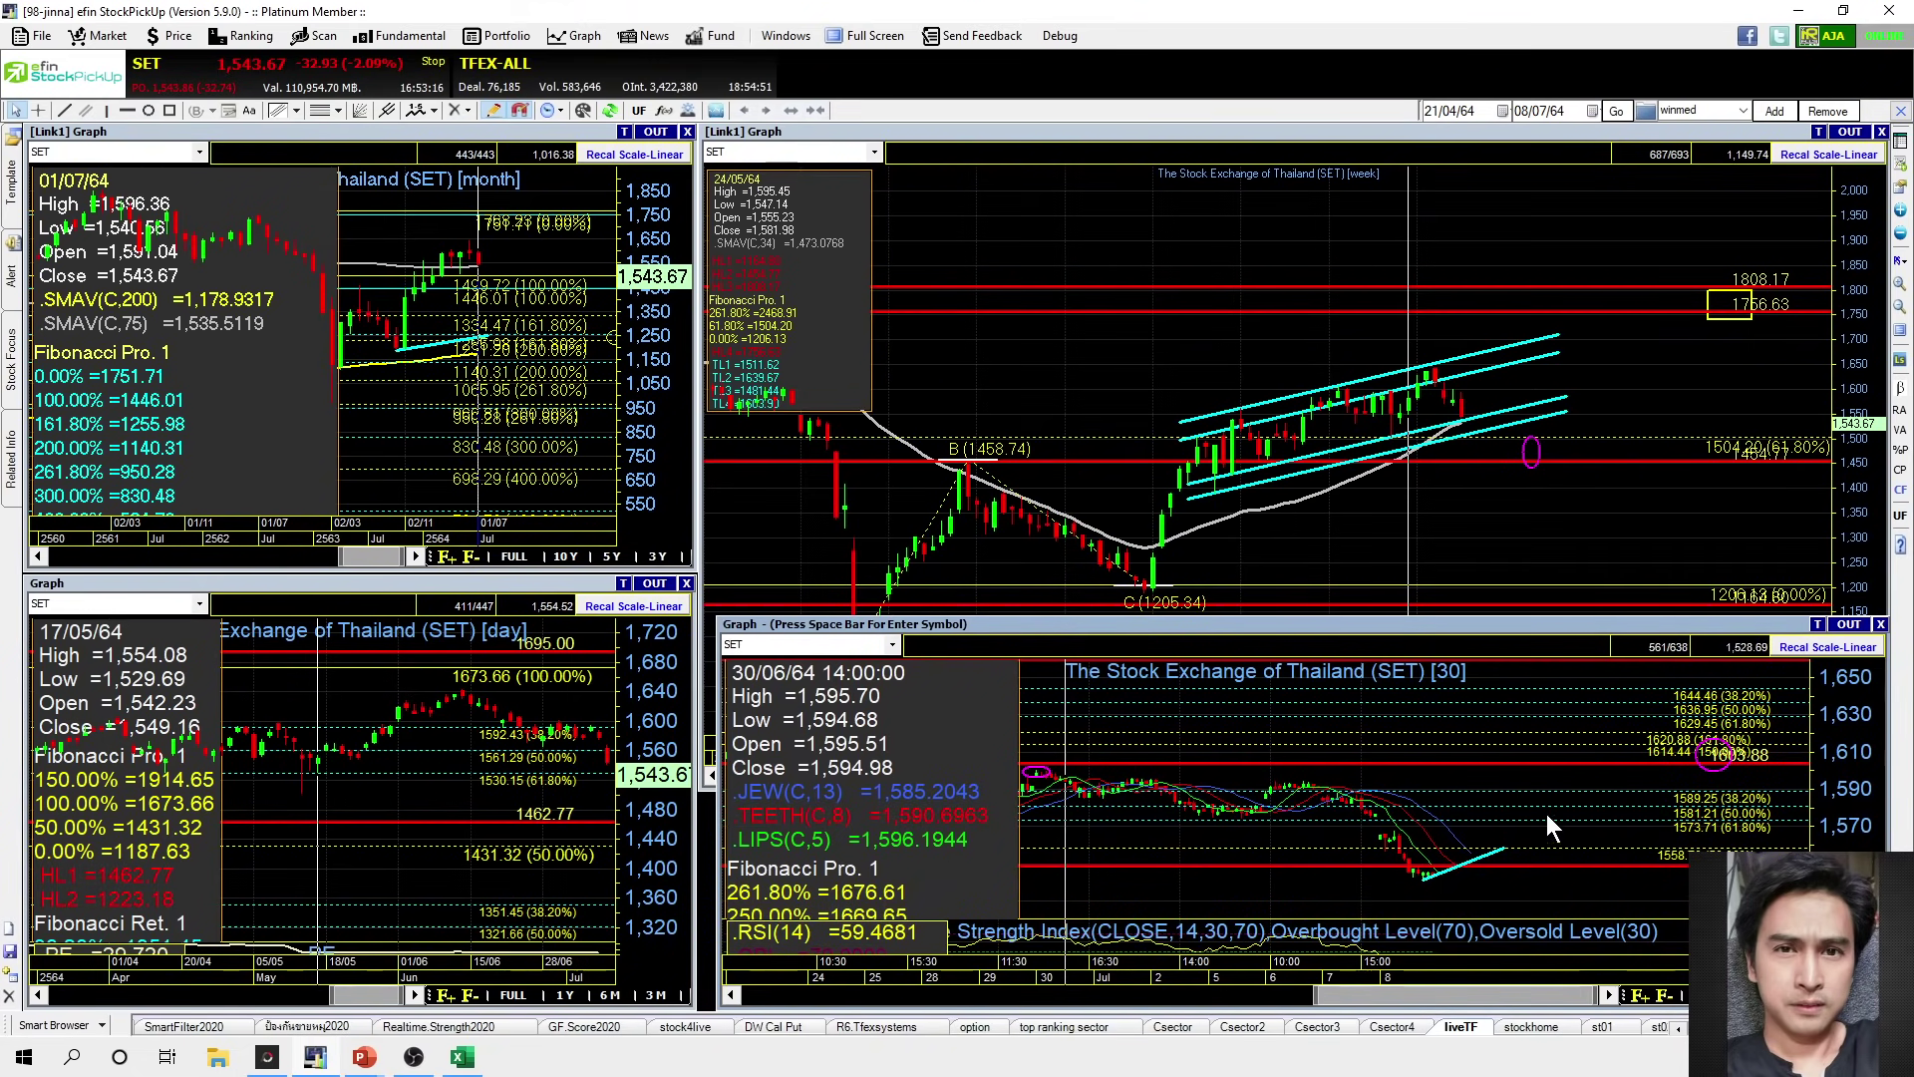
pyautogui.doubleClick(1535, 624)
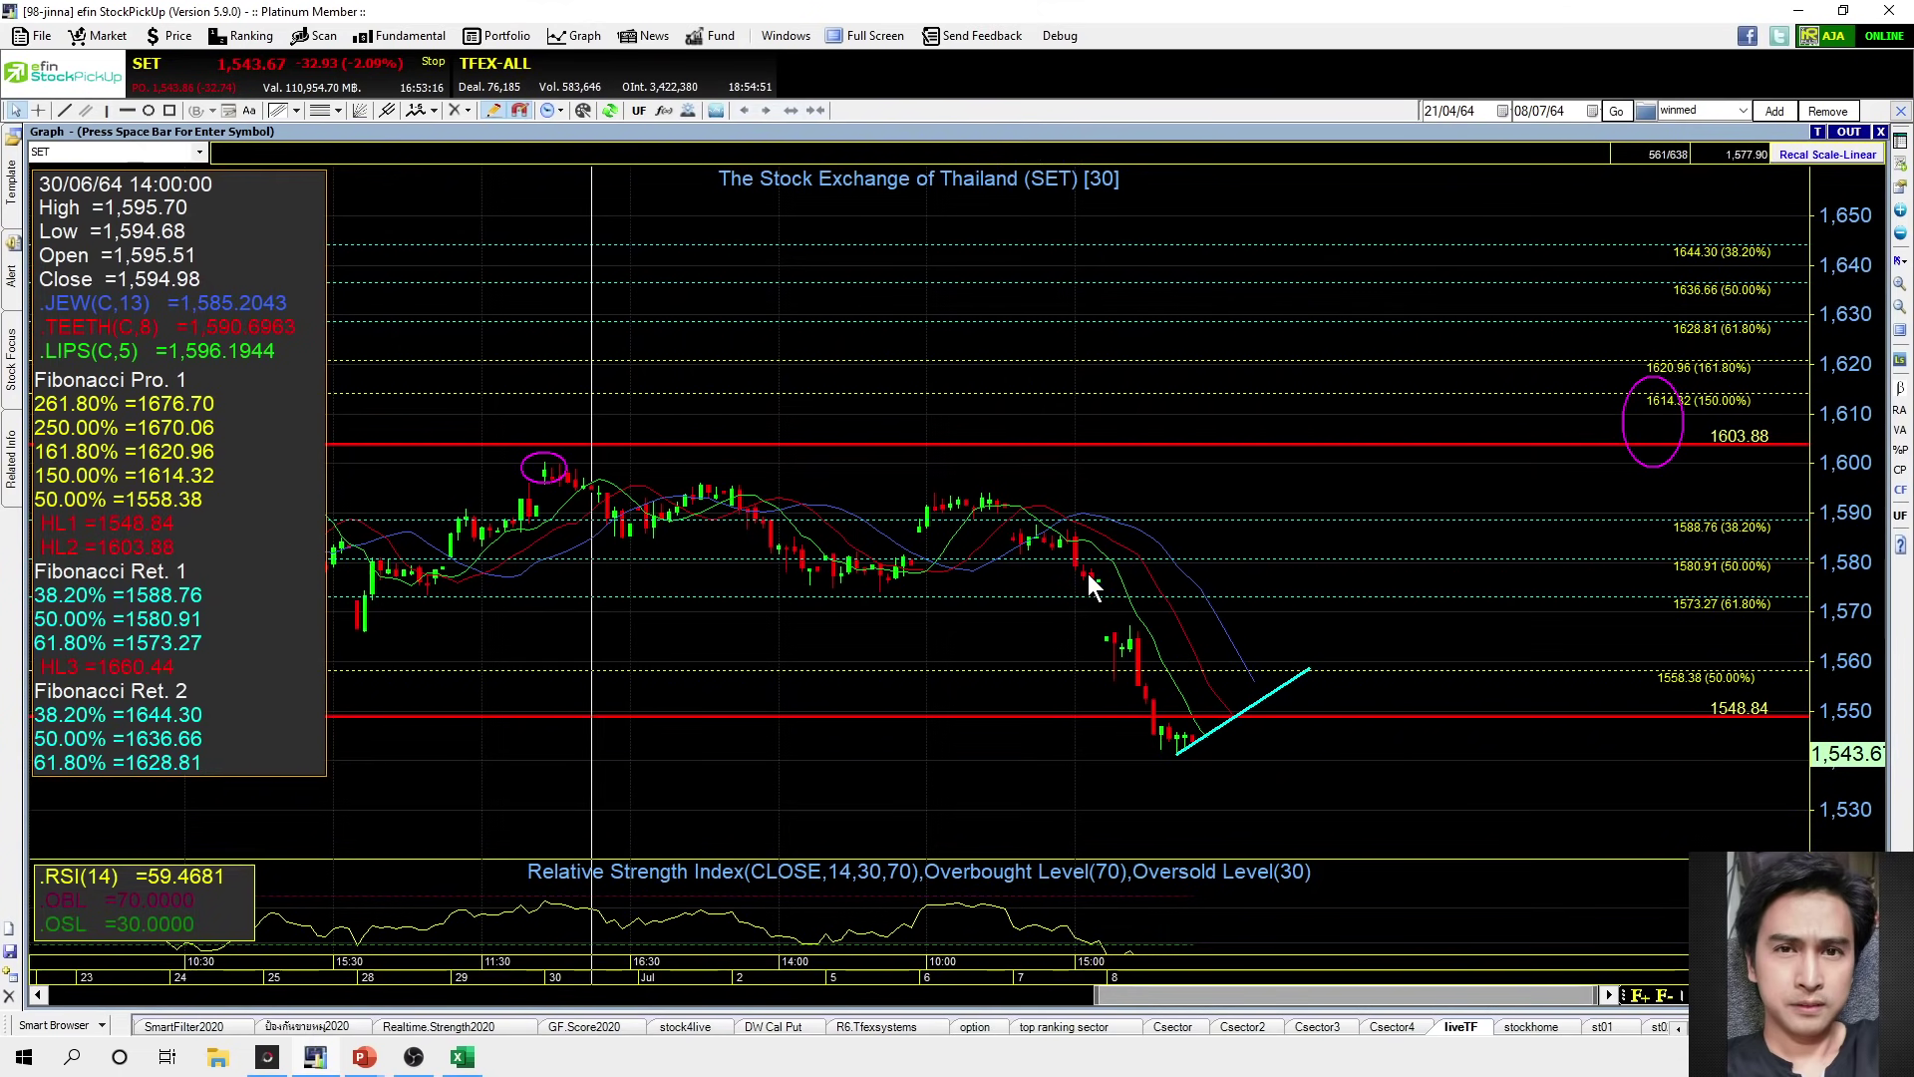
pyautogui.doubleClick(1252, 135)
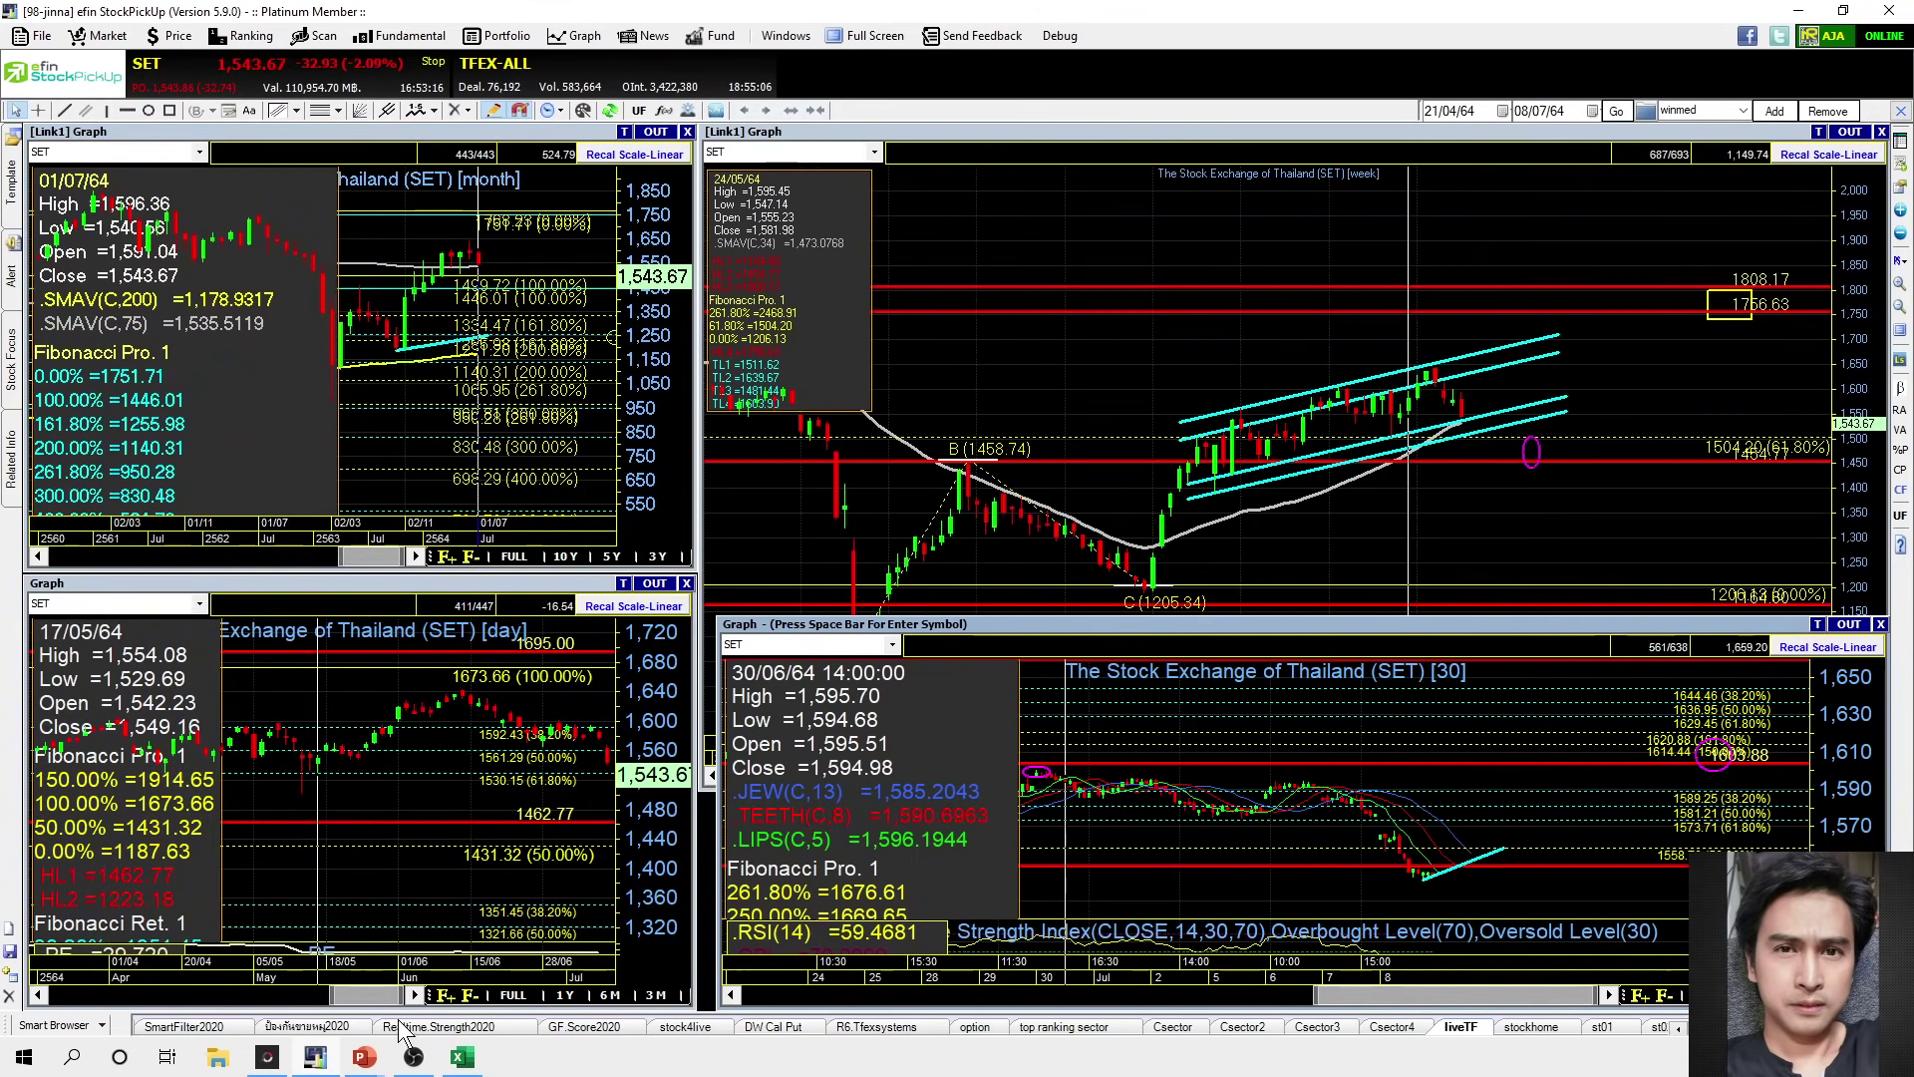
# Switch to the PowerPoint slide and replace the note below the PE line with "setindex ทำ Low ใหม่หลังหลุด"
pyautogui.moveTo(364, 1056)
pyautogui.click(387, 982)
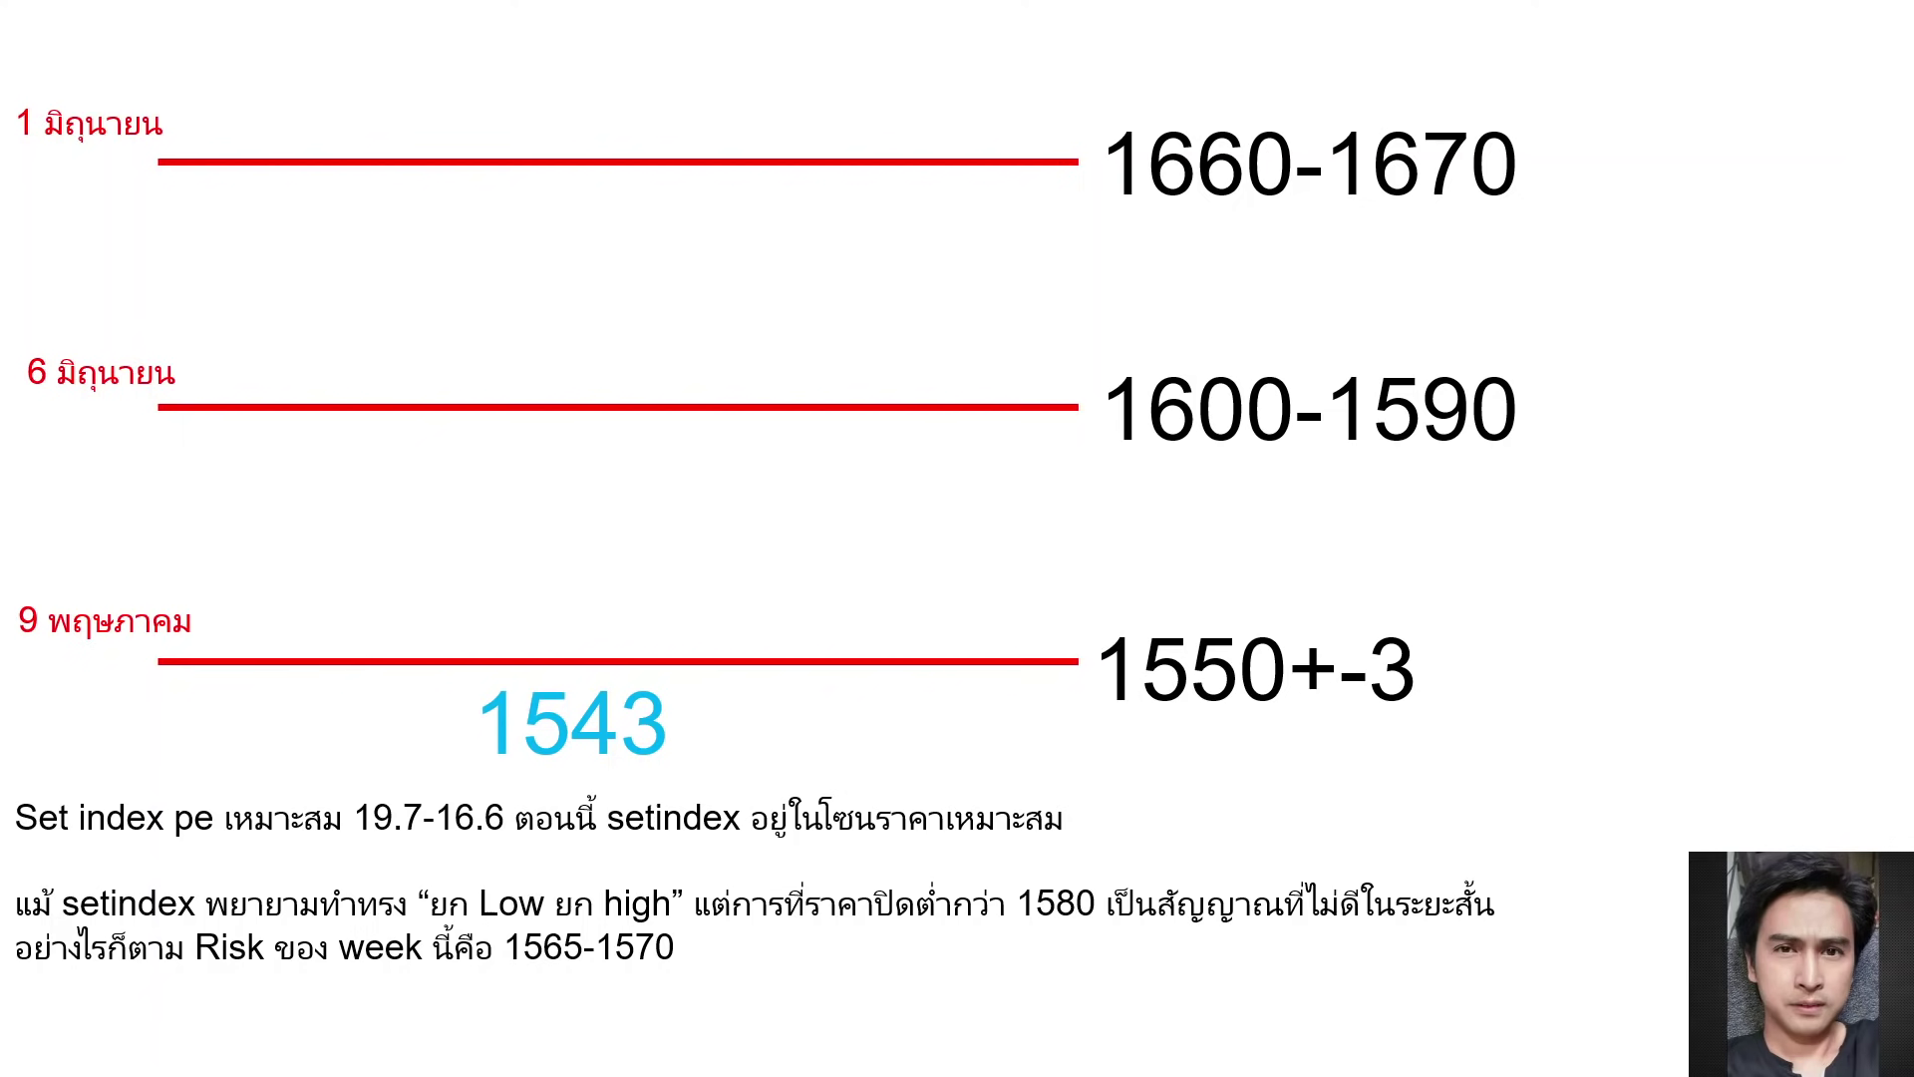
pyautogui.press('Left')
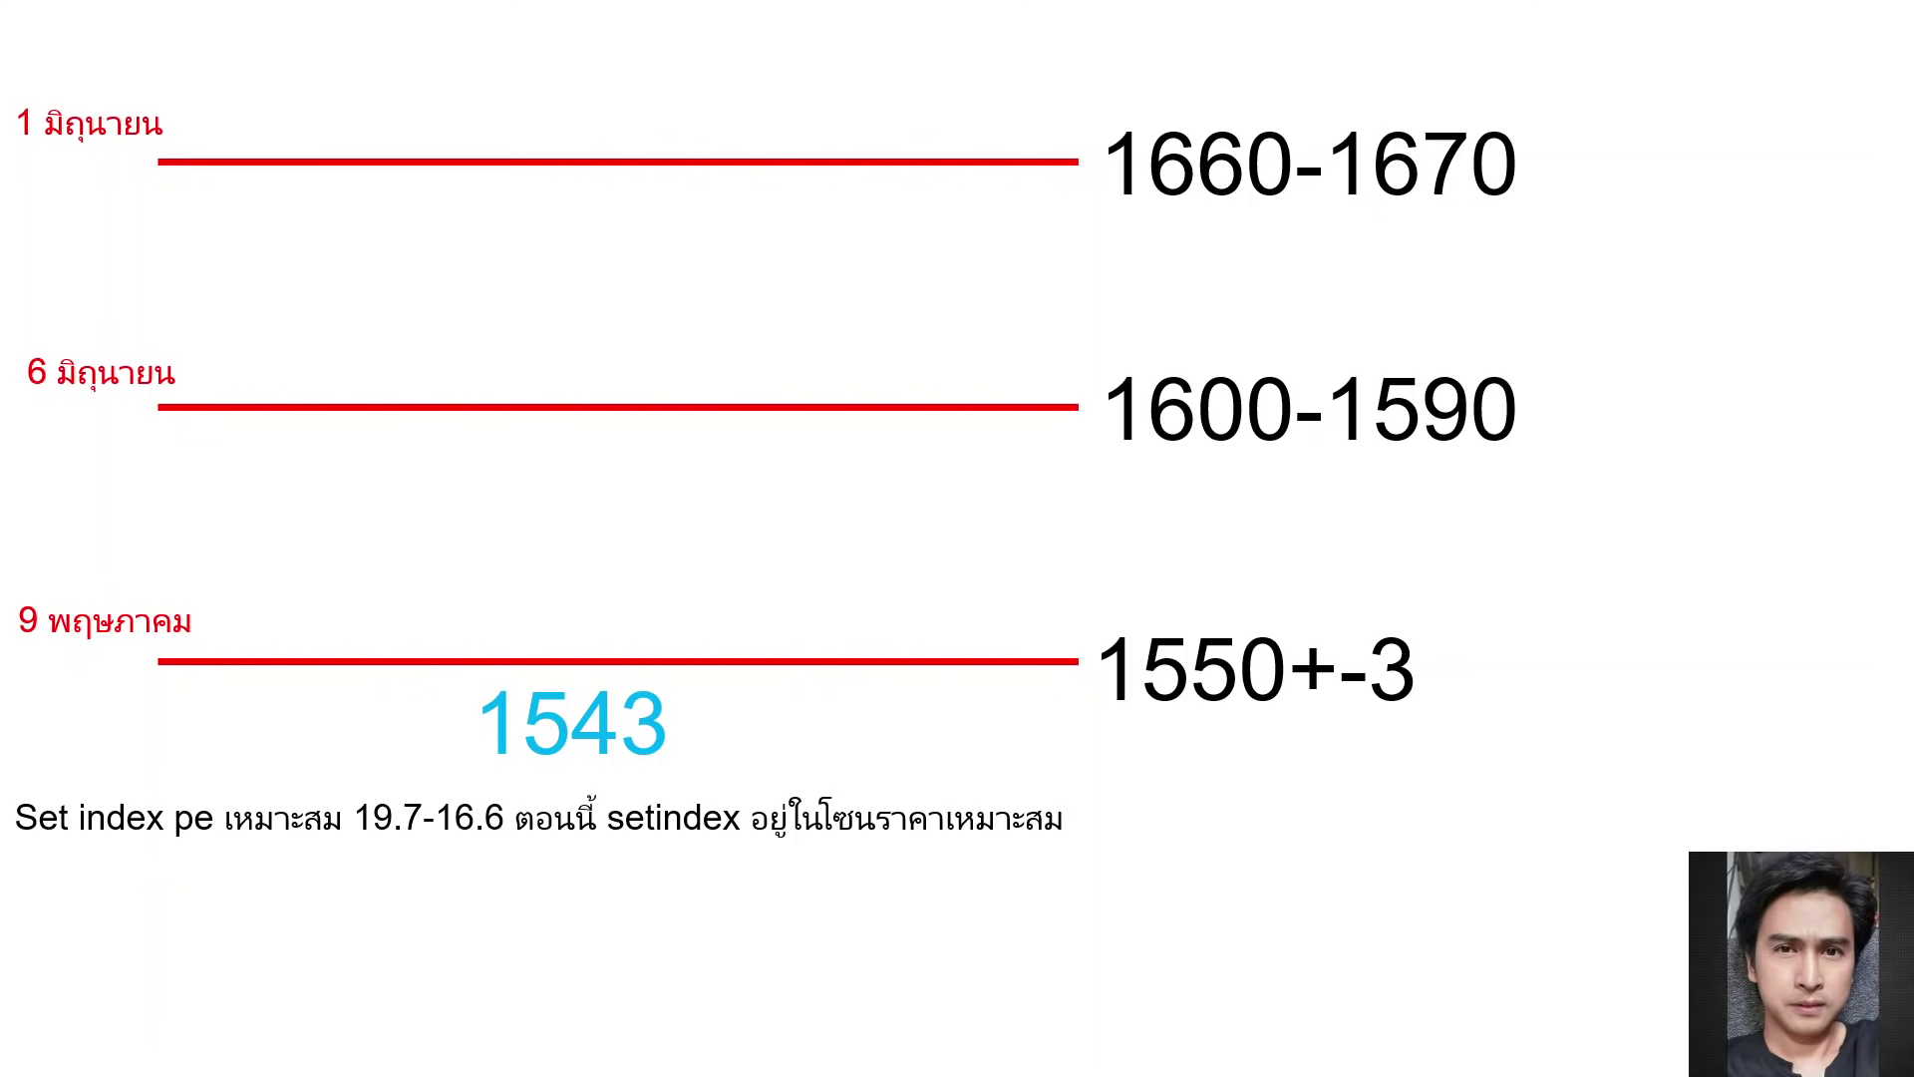
pyautogui.write('setindex ทำ')
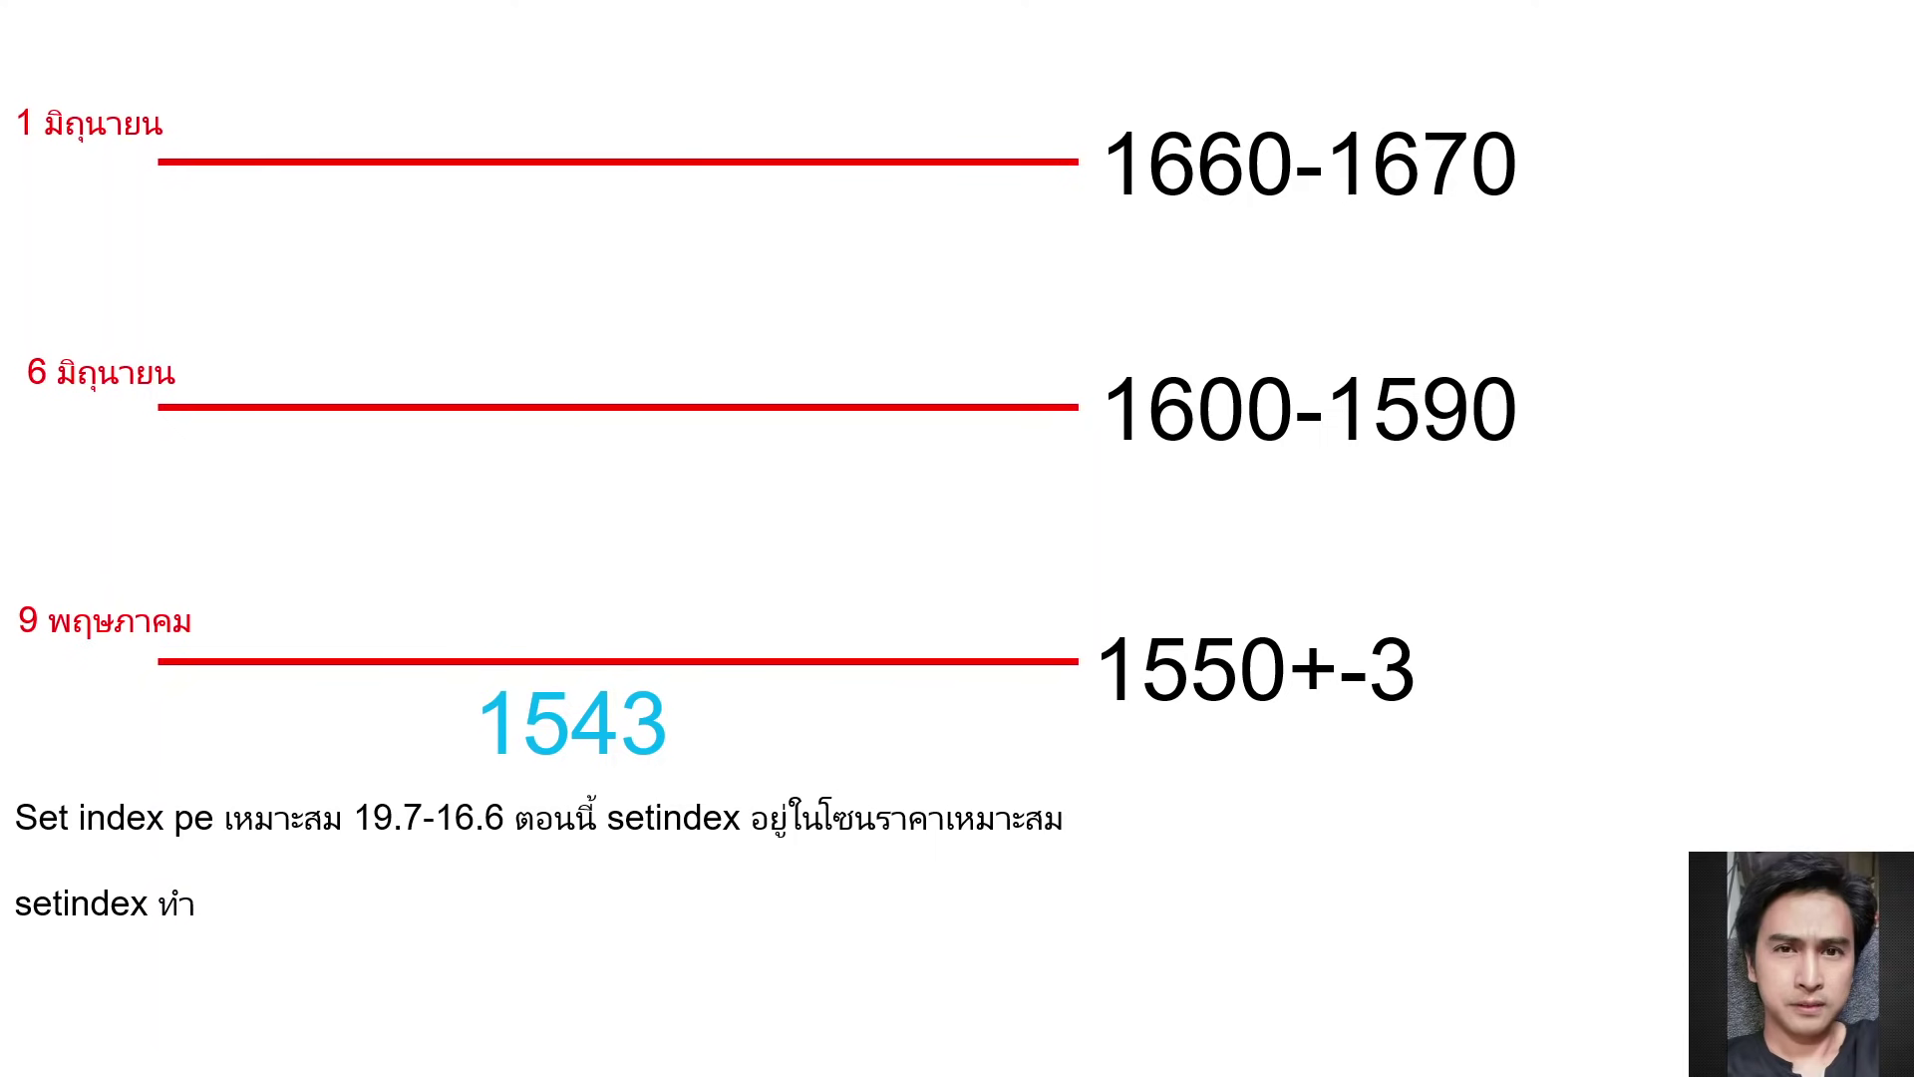
pyautogui.write(' Low ใหม่หลังหลุด')
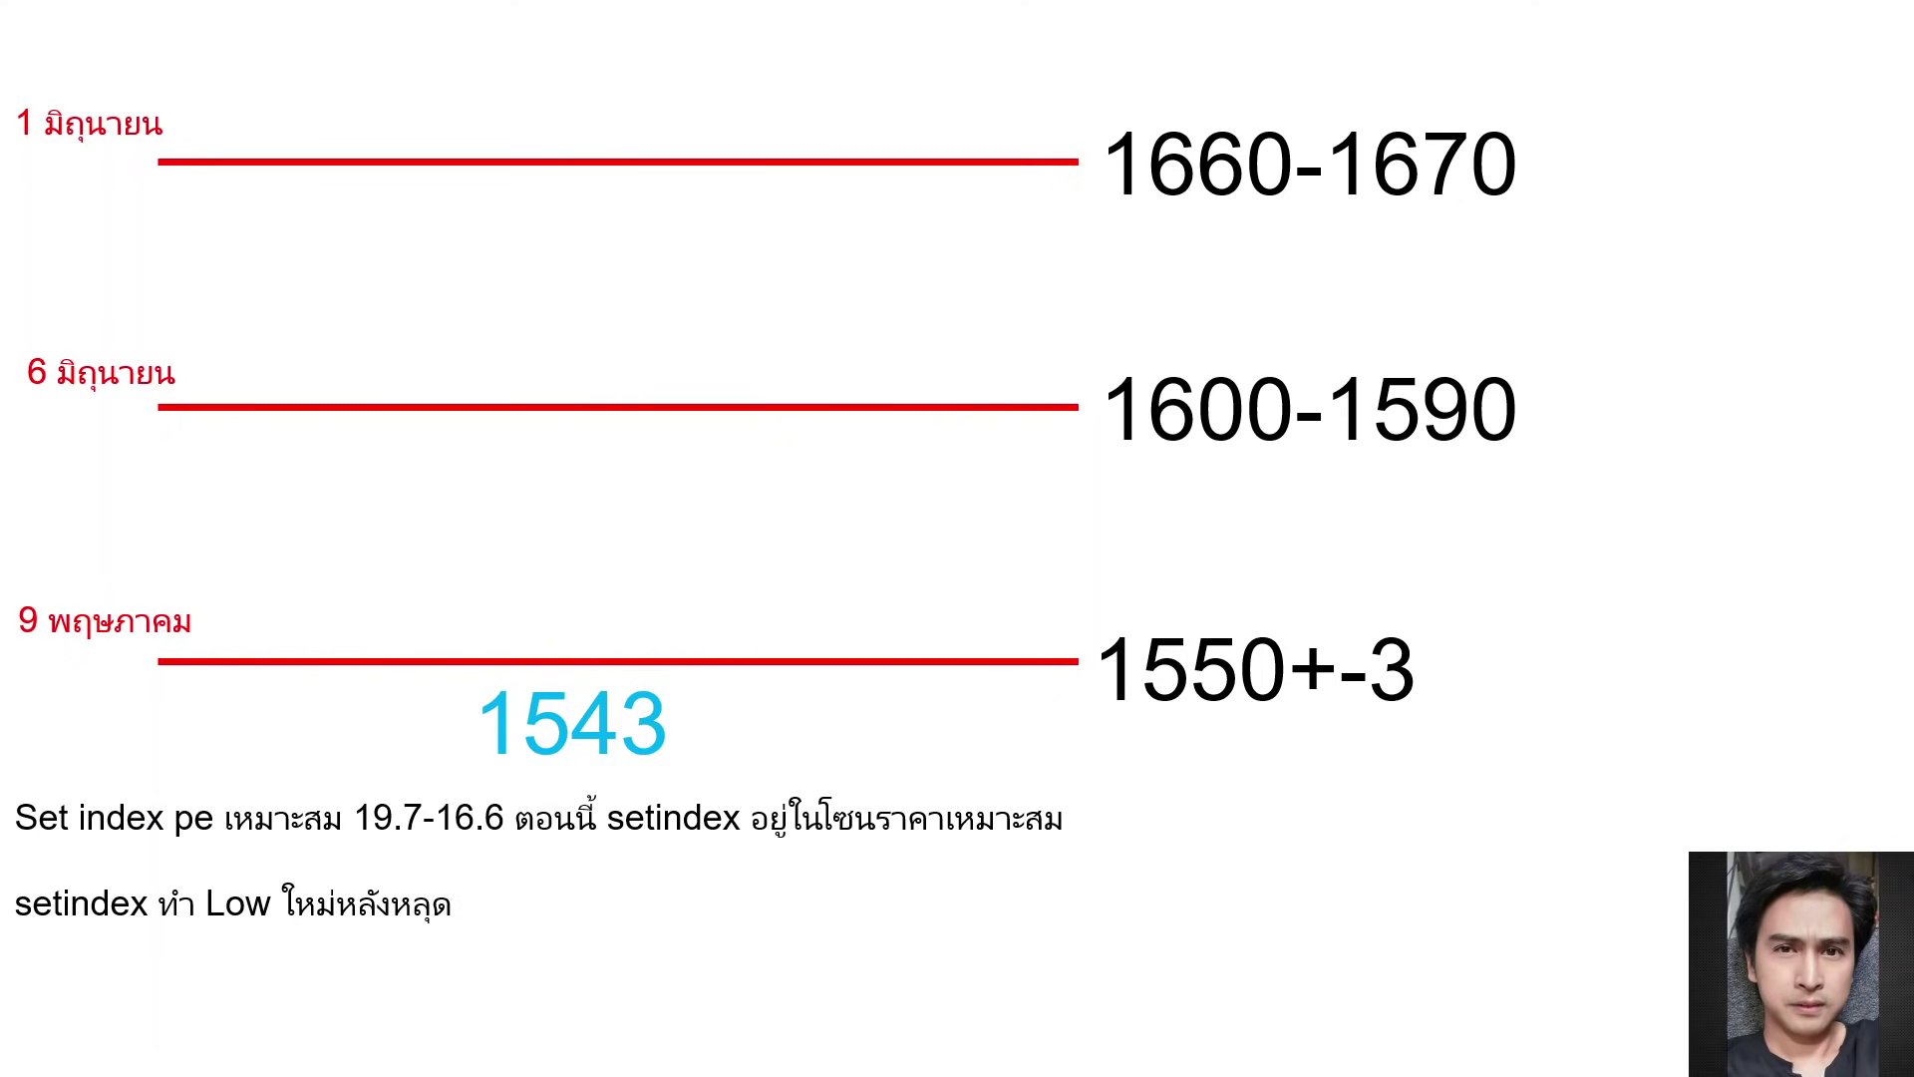